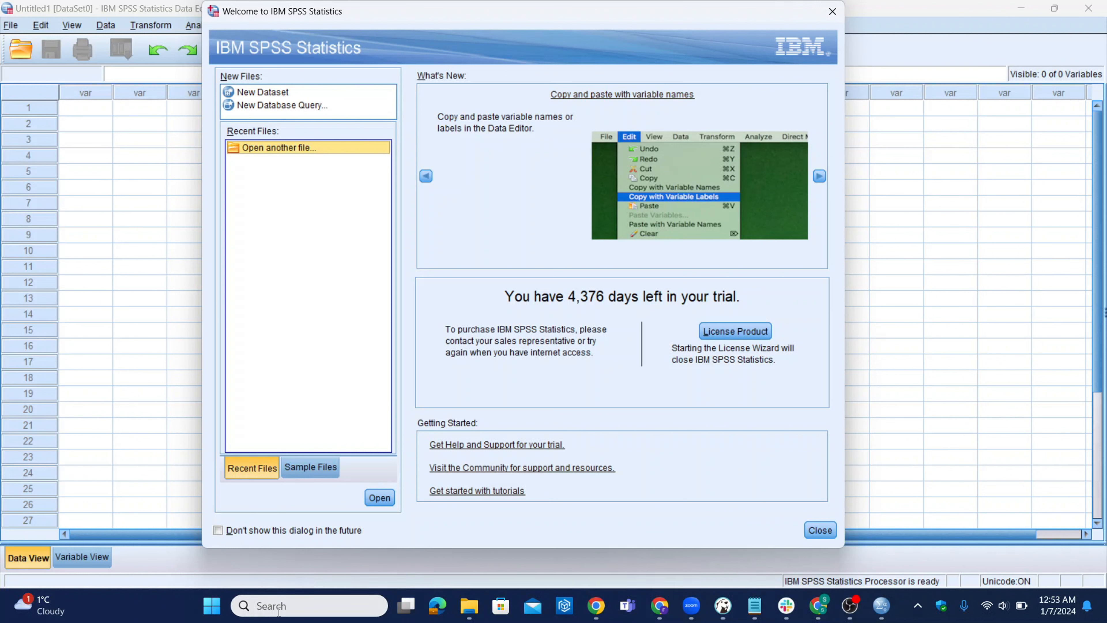
left_click(302, 609)
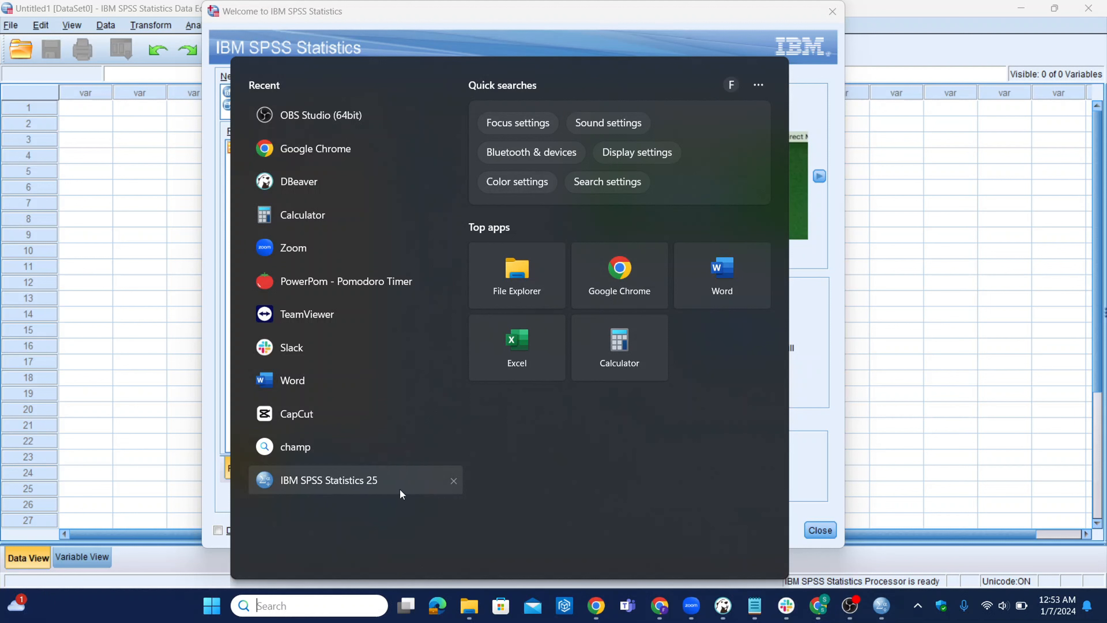
left_click(824, 355)
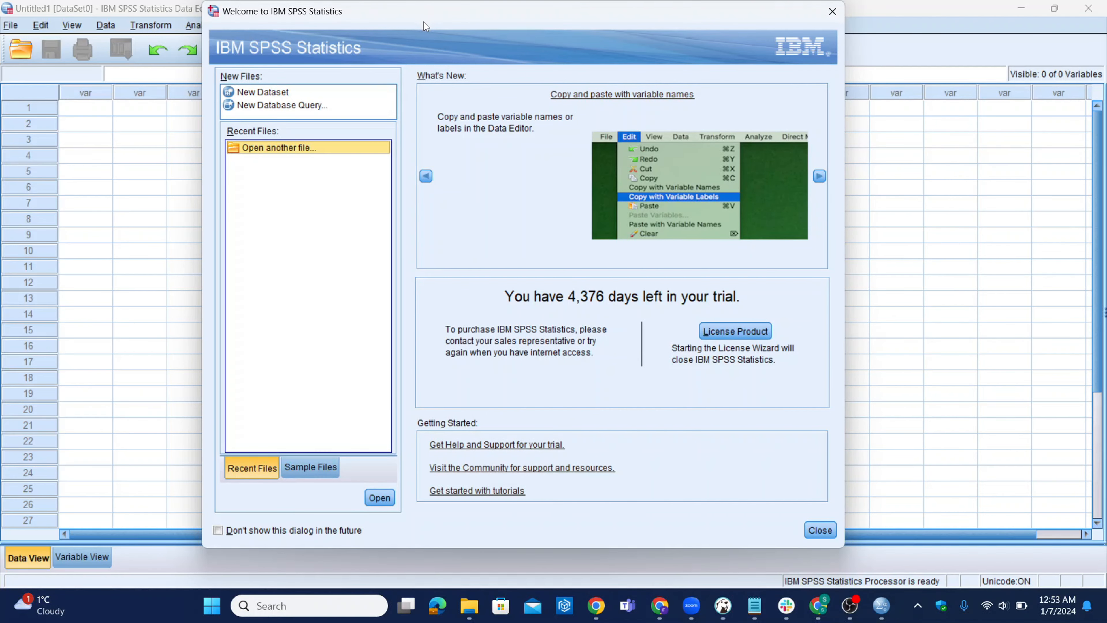
left_click_drag(424, 22, 456, 43)
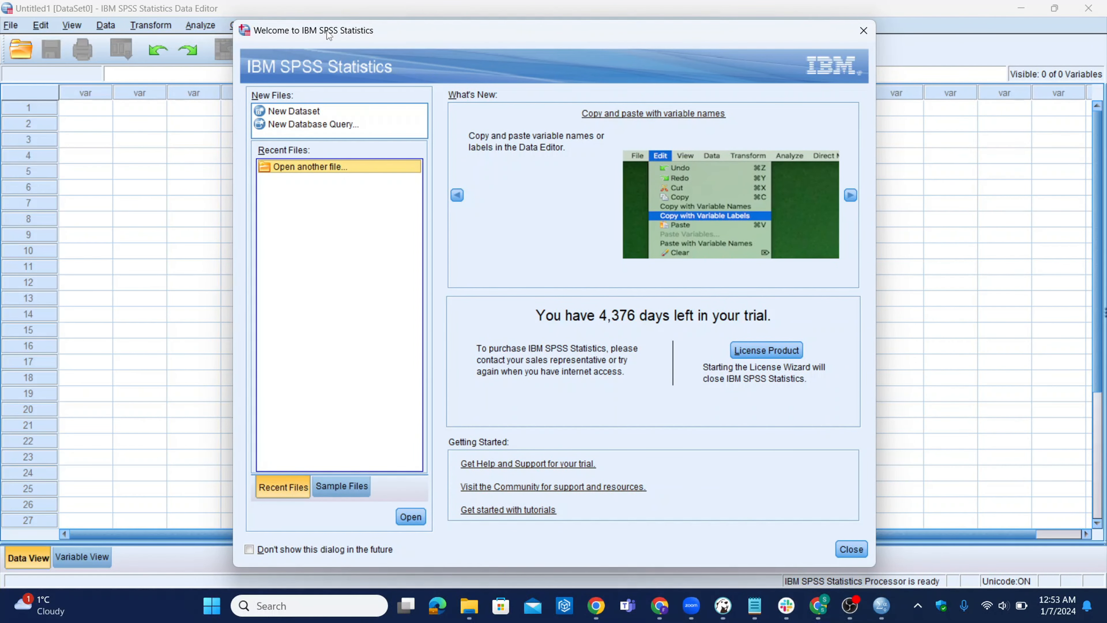
left_click_drag(327, 35, 314, 16)
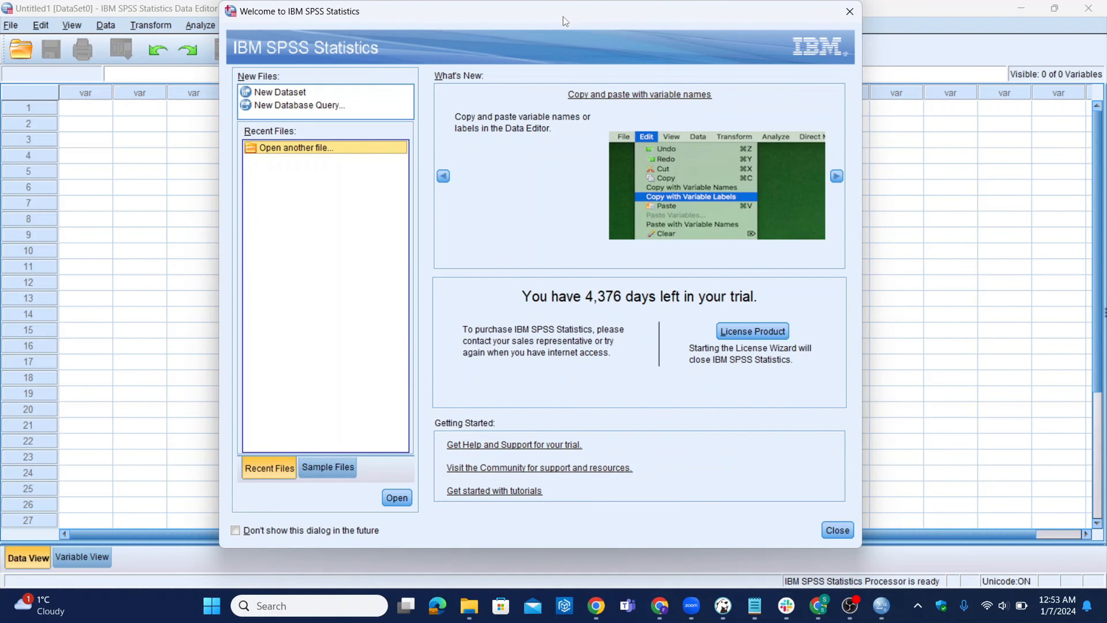
Step: Close the Welcome to IBM SPSS Statistics dialog
left_click(855, 20)
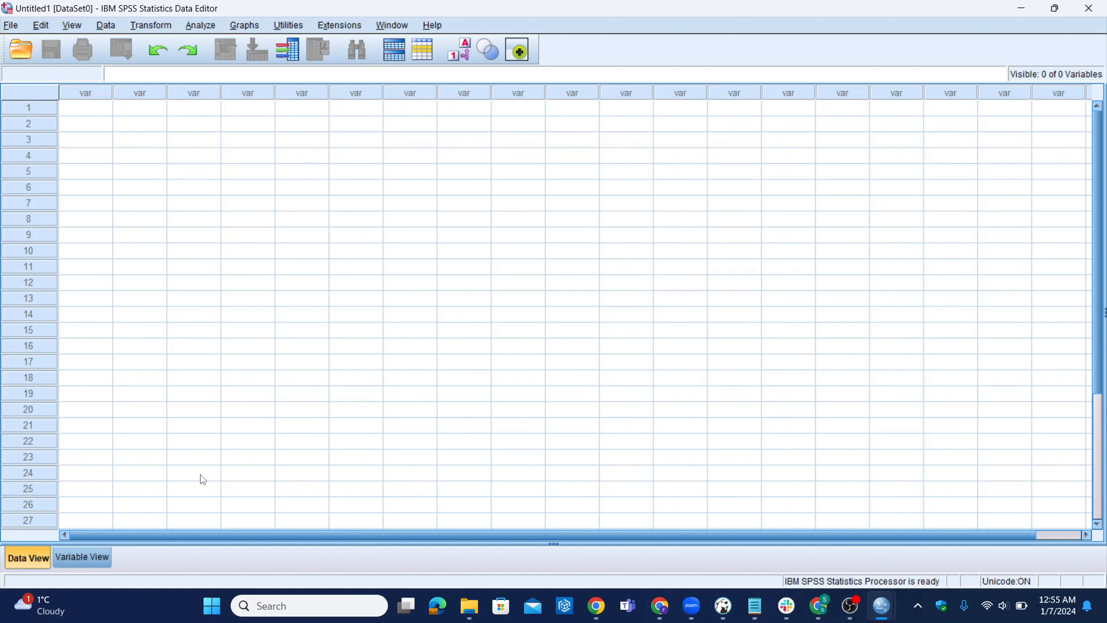
Step: Compare the Variable View and Data View of the empty dataset, finishing in Data View
left_click(86, 562)
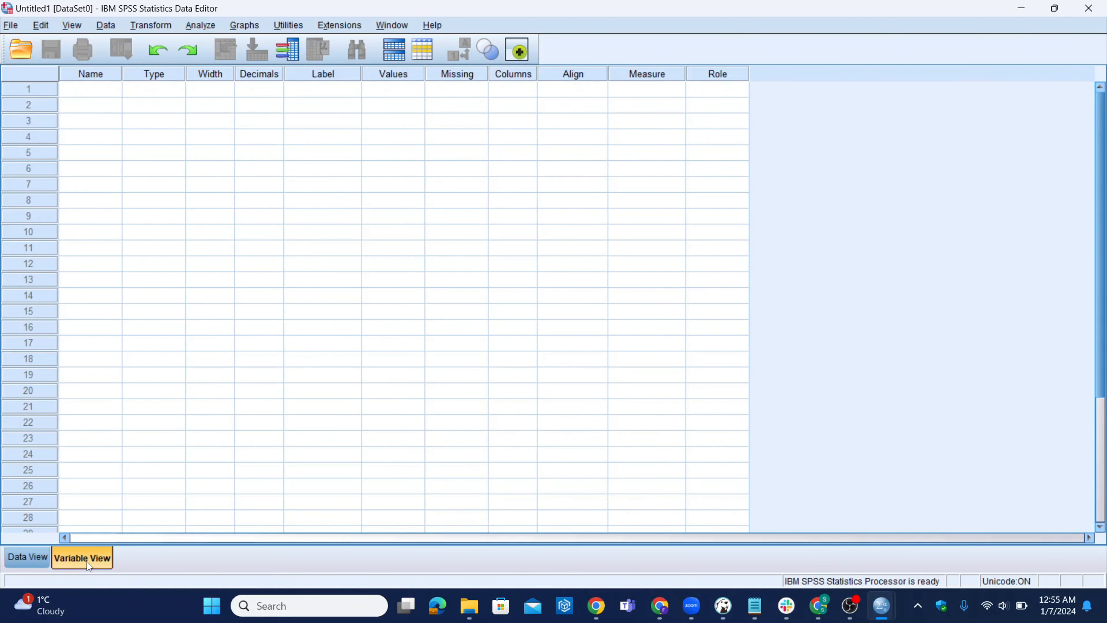
left_click(16, 565)
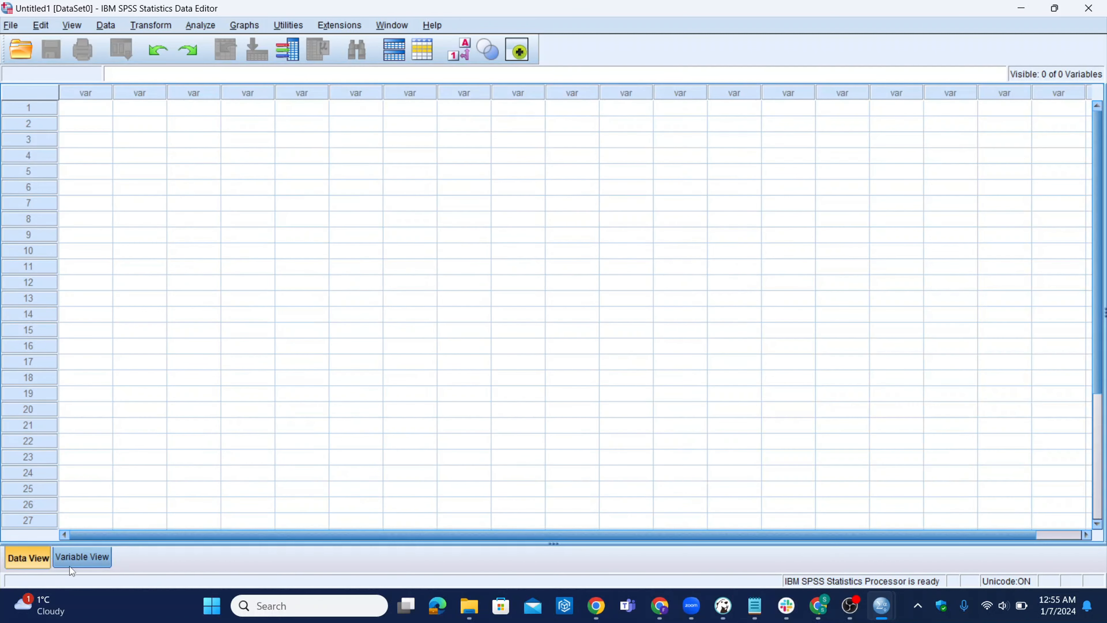
left_click(70, 566)
left_click(38, 564)
left_click(76, 563)
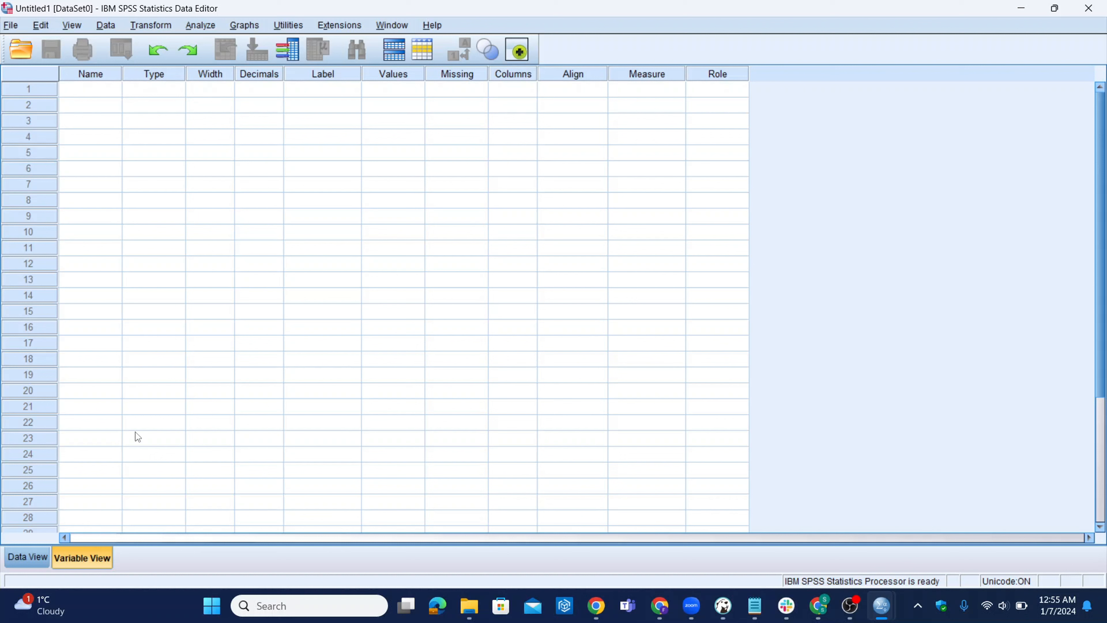
left_click(41, 558)
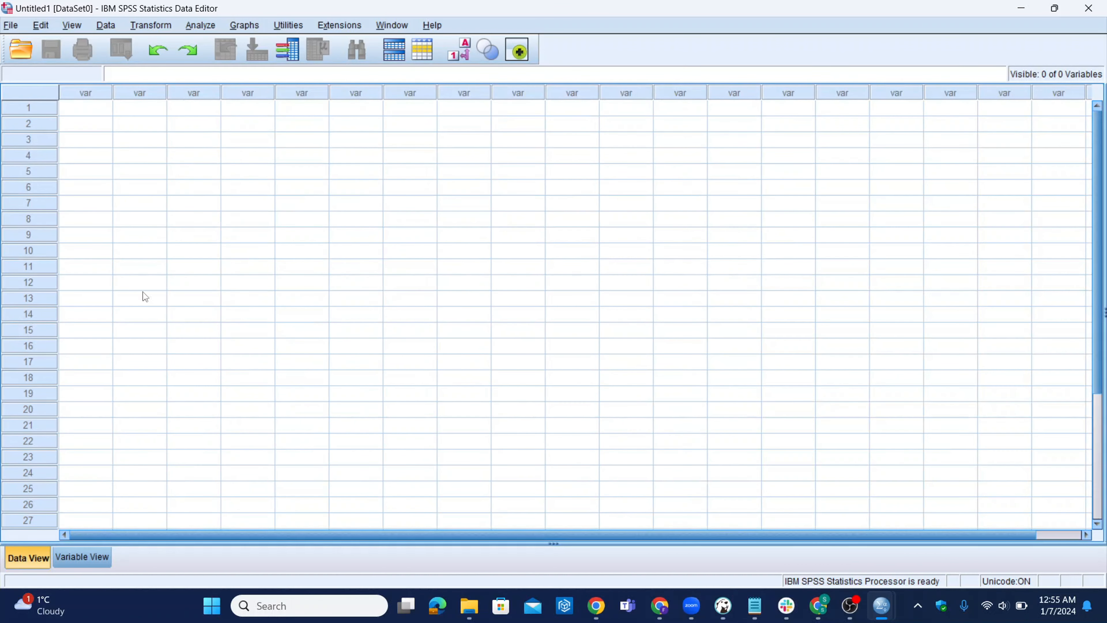
Step: Enter the values 10, 15, 20, 25 and 30 in rows 1 to 5 of the first data column
left_click(99, 113)
type("10")
key("Return")
type("15")
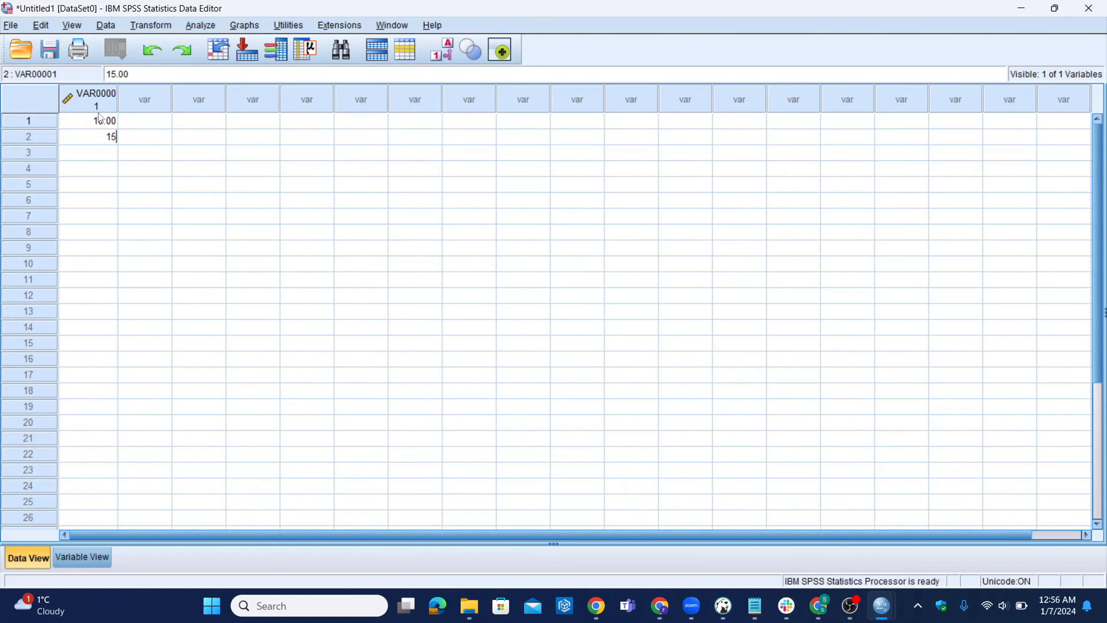
key("Return")
type("20")
key("Return")
type("25")
key("Return")
type("30")
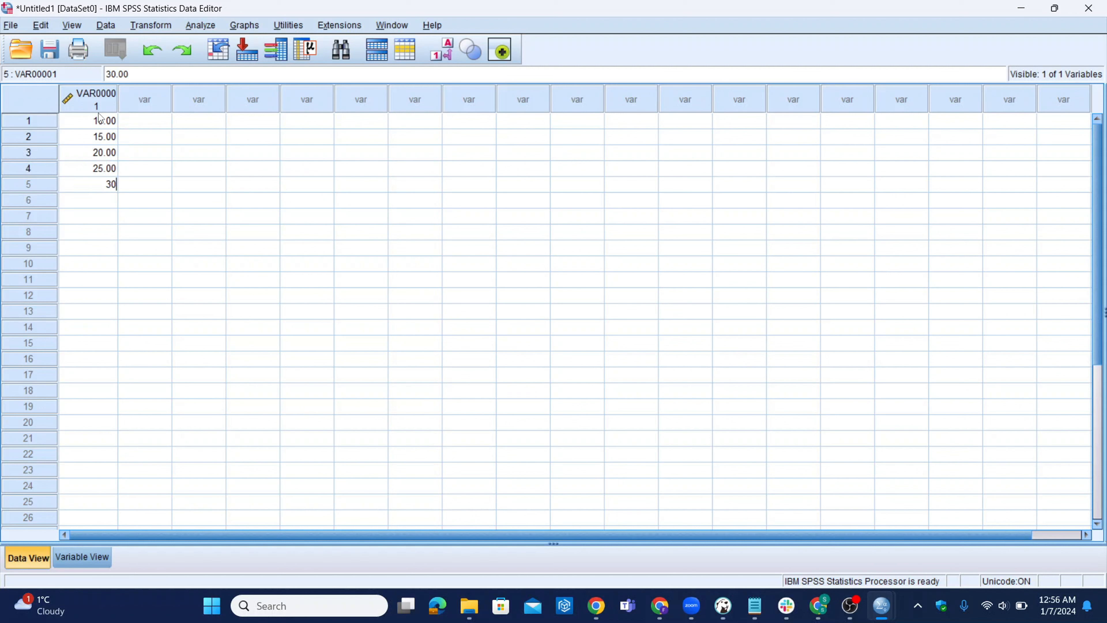
key("Return")
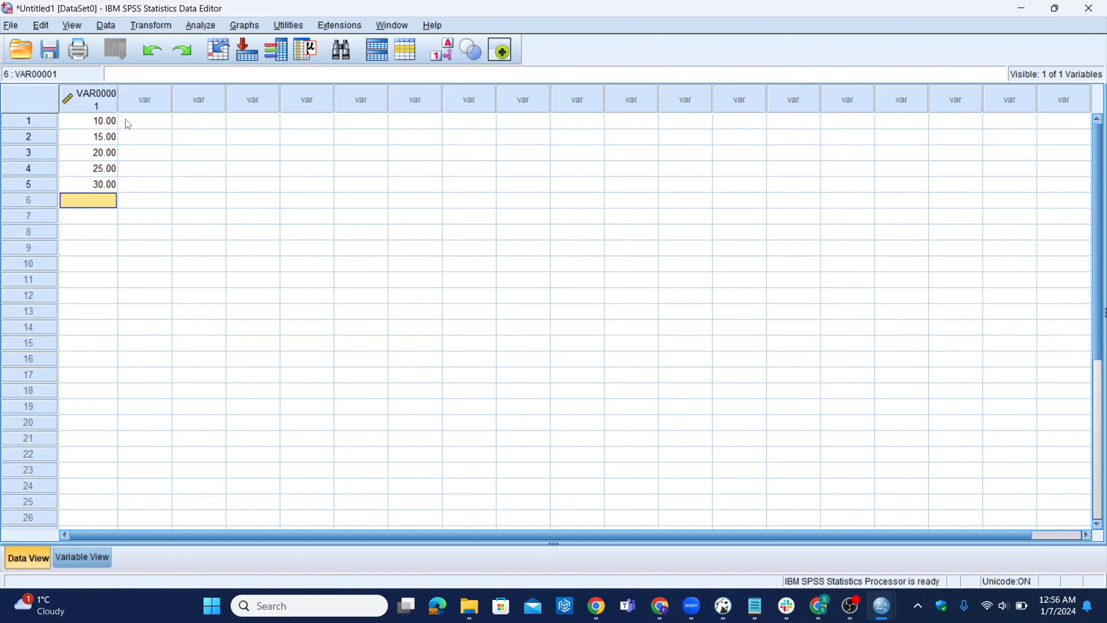
Step: Fill rows 1 to 5 of the second data column with 12, 15, 35, 40 and 20
left_click(135, 125)
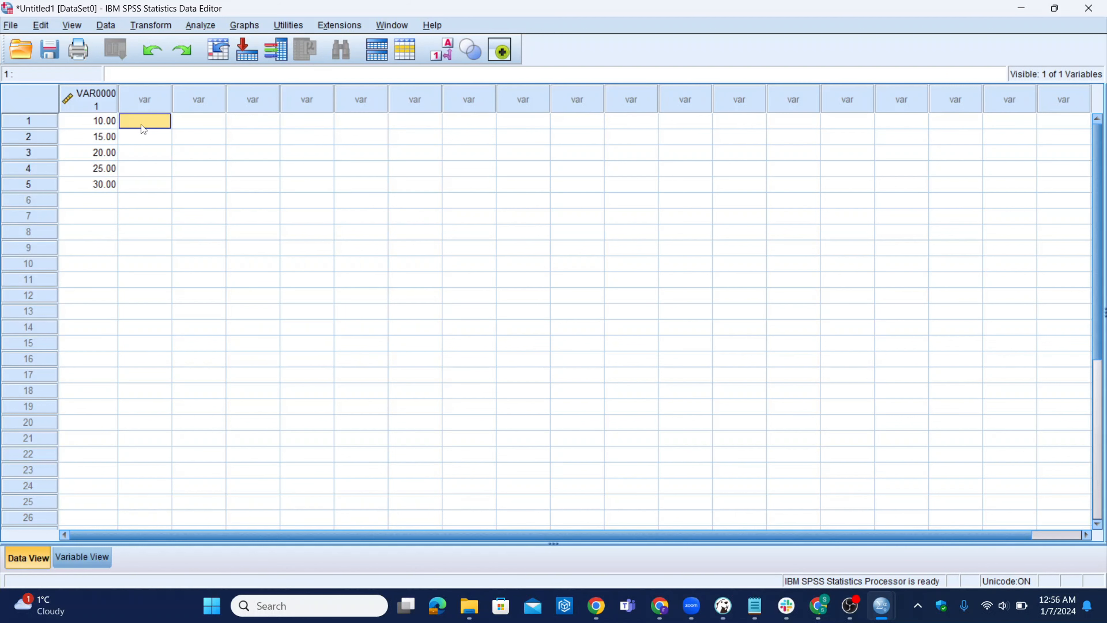
type("12")
key("Return")
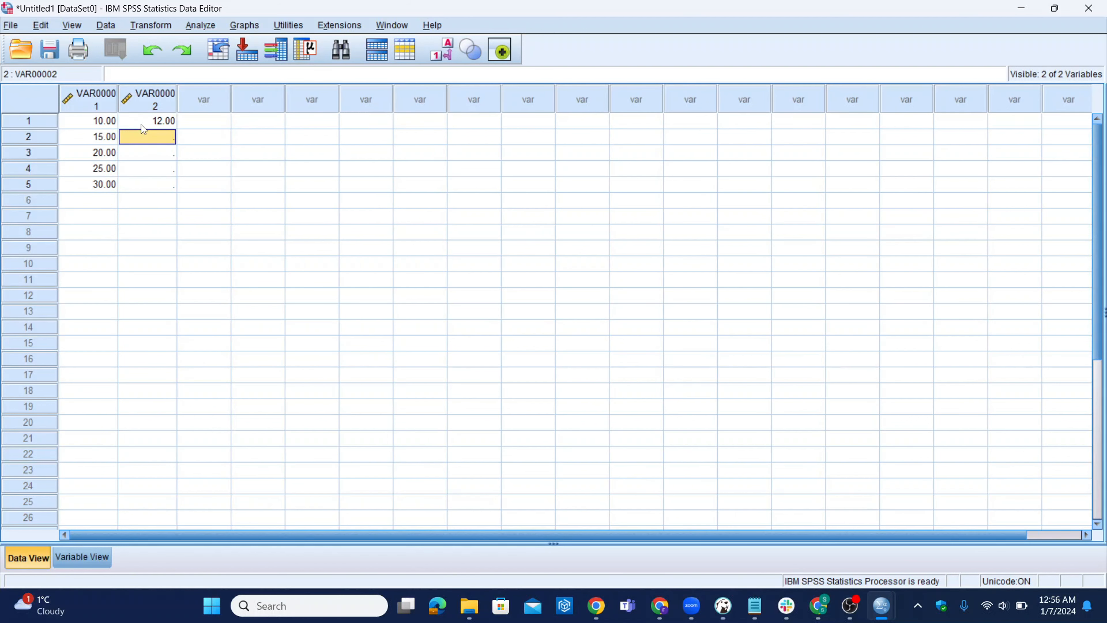
type("15")
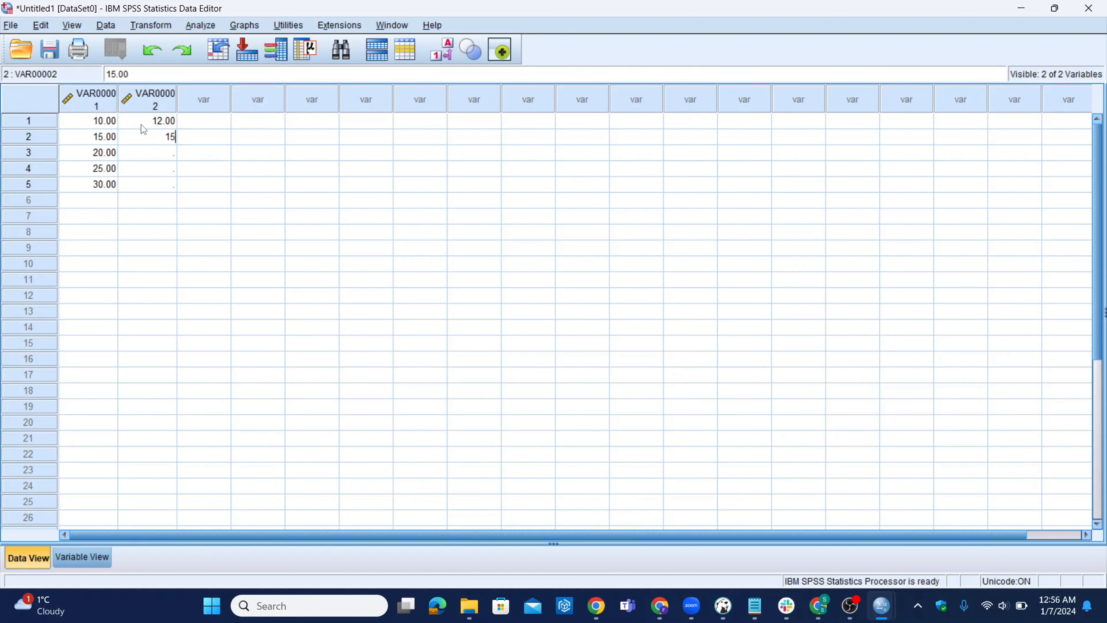
key("Return")
type("35")
key("Return")
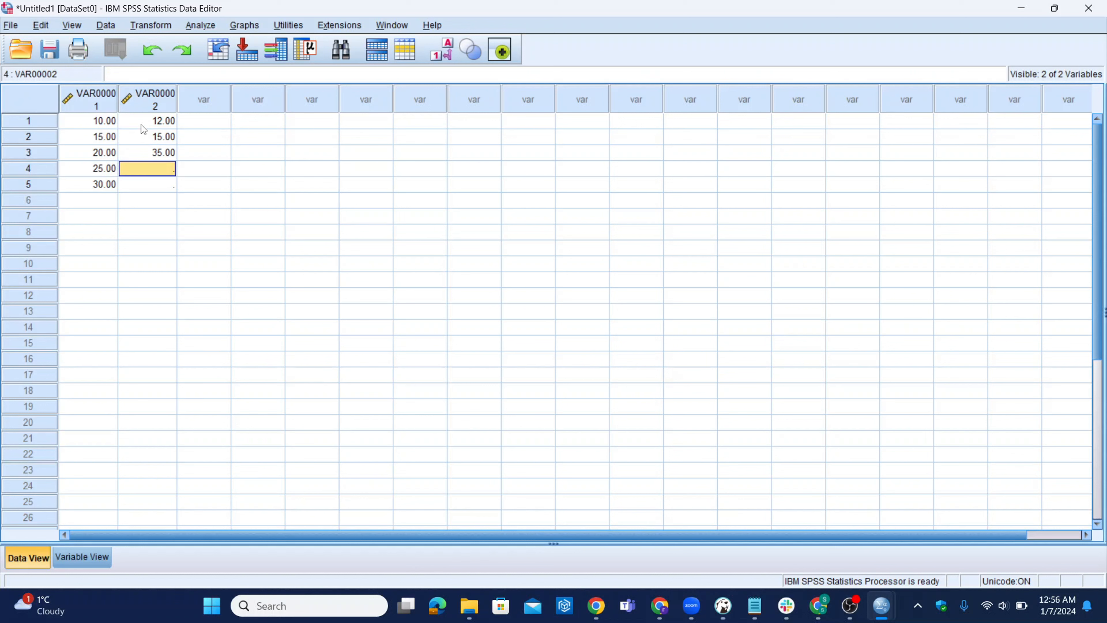
type("40")
key("Return")
type("1")
key("Return")
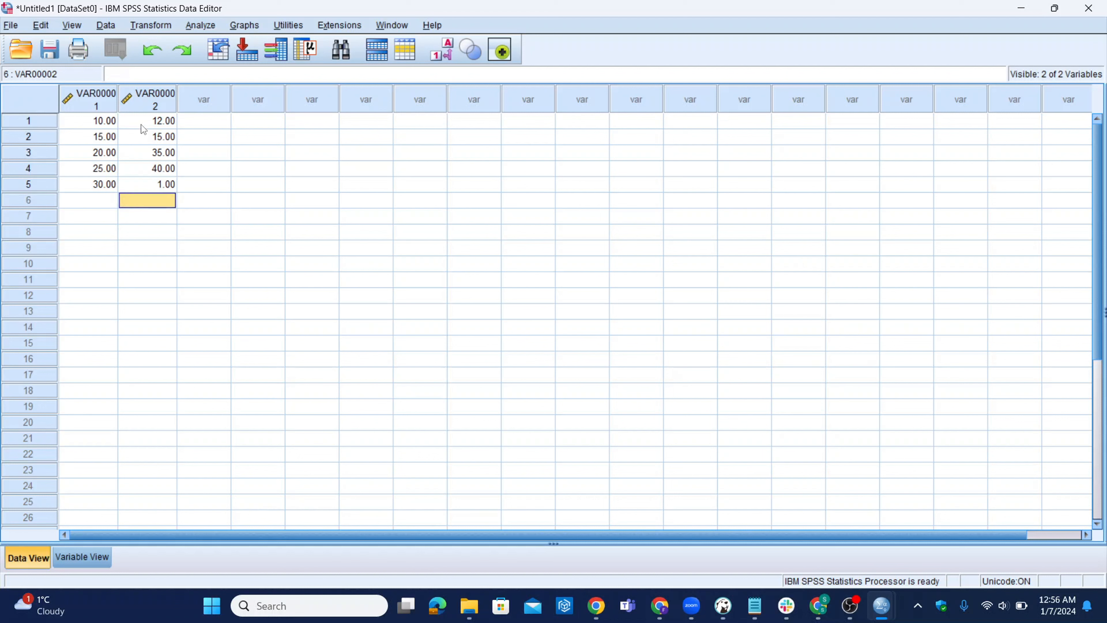
key("Up")
type("20")
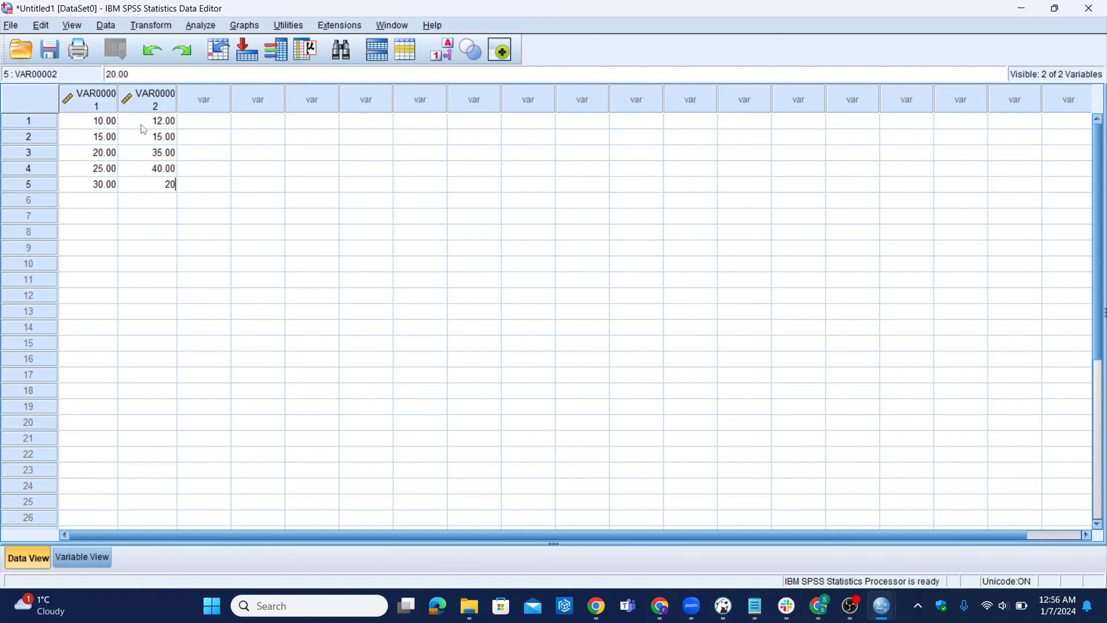
key("Tab")
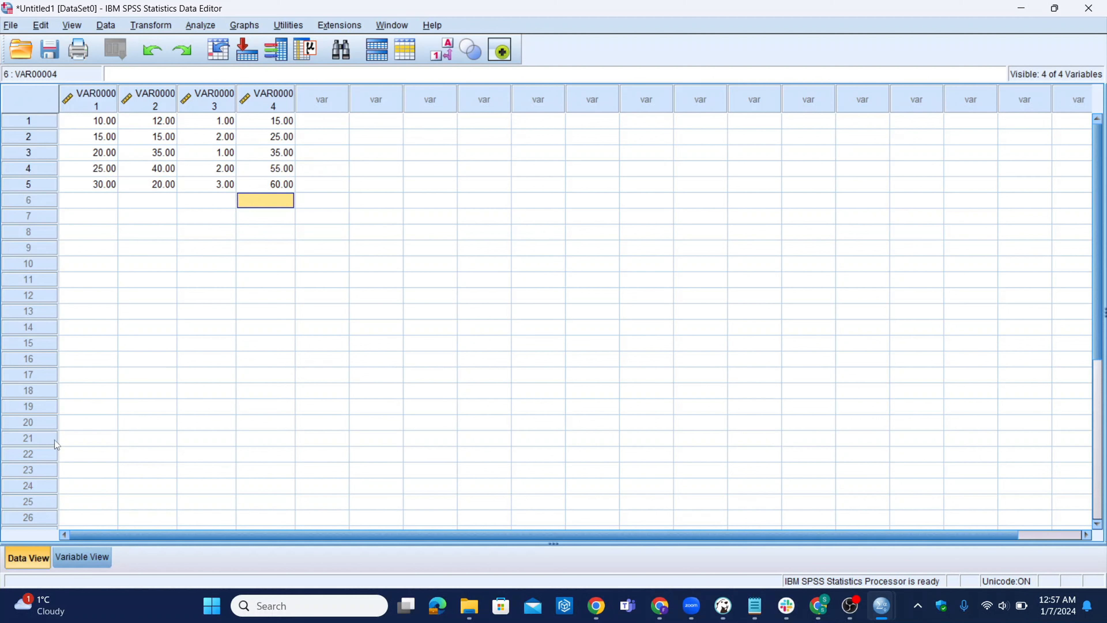
Step: Compare the four variables' definitions in Variable View with their entered values in Data View
left_click(90, 559)
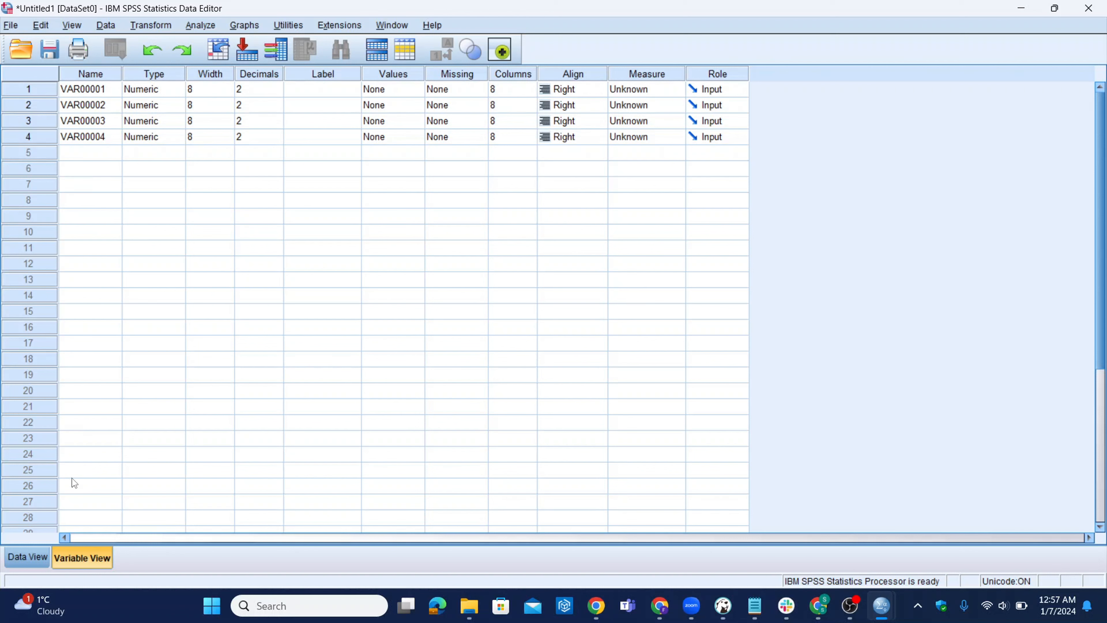
left_click(25, 562)
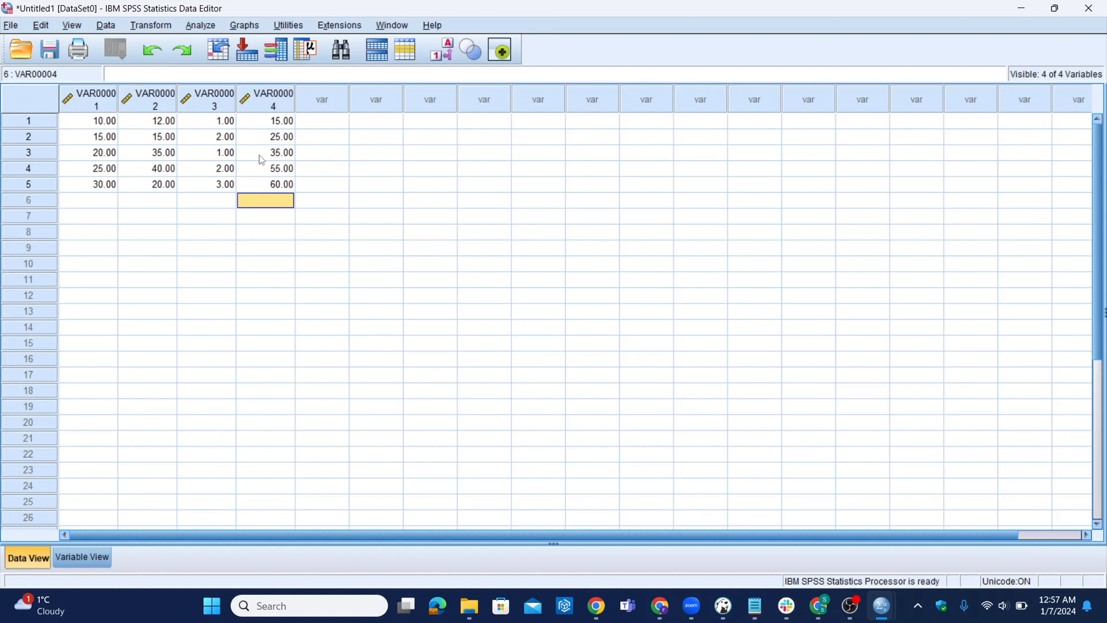
left_click(75, 558)
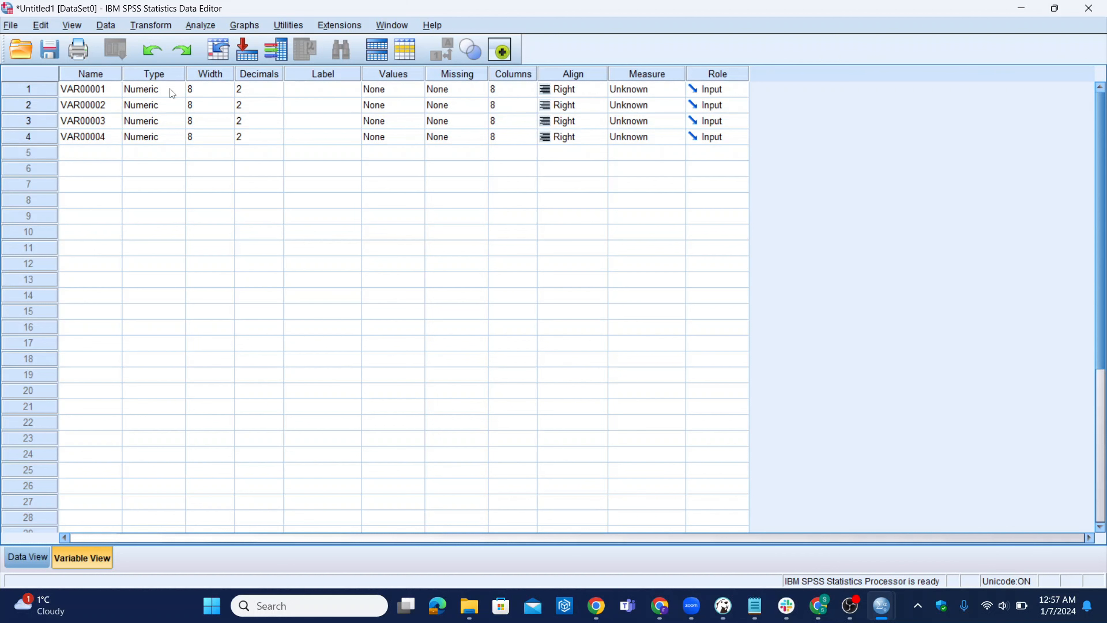
left_click(25, 555)
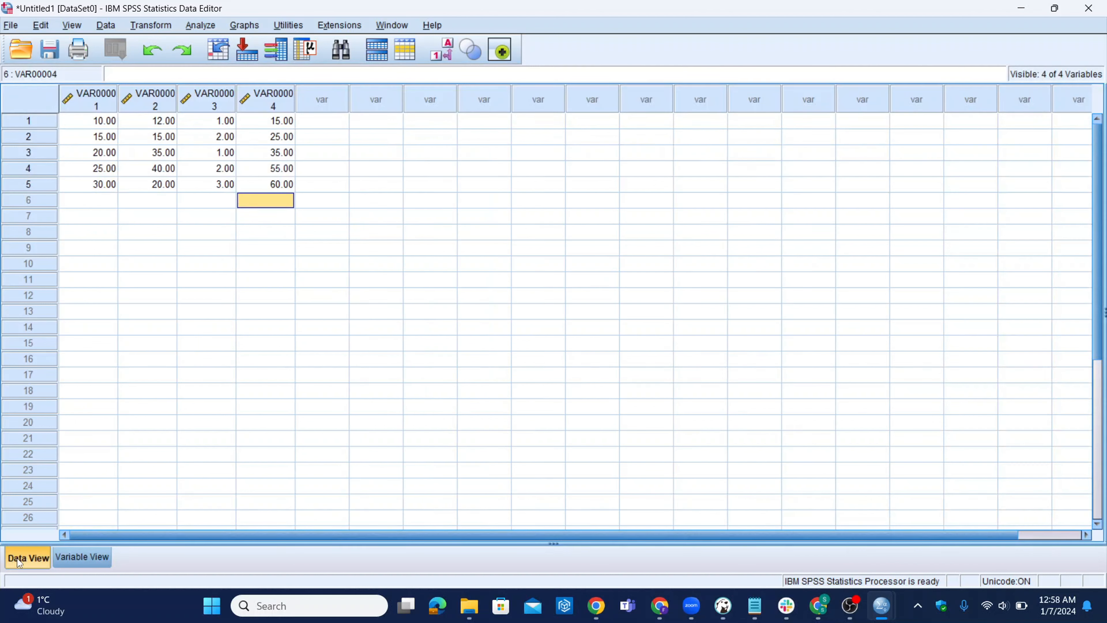
left_click(70, 562)
left_click(33, 555)
Step: Examine the whole block of entered data, and the first-row values of VAR00001 and VAR00002
left_click_drag(92, 123, 243, 183)
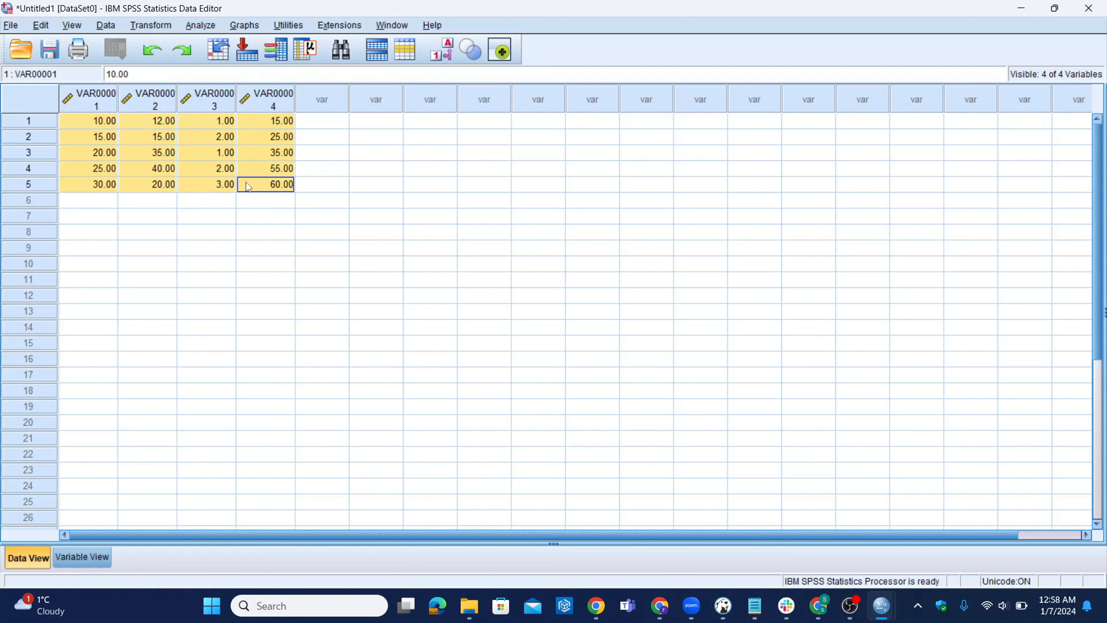
left_click(114, 124)
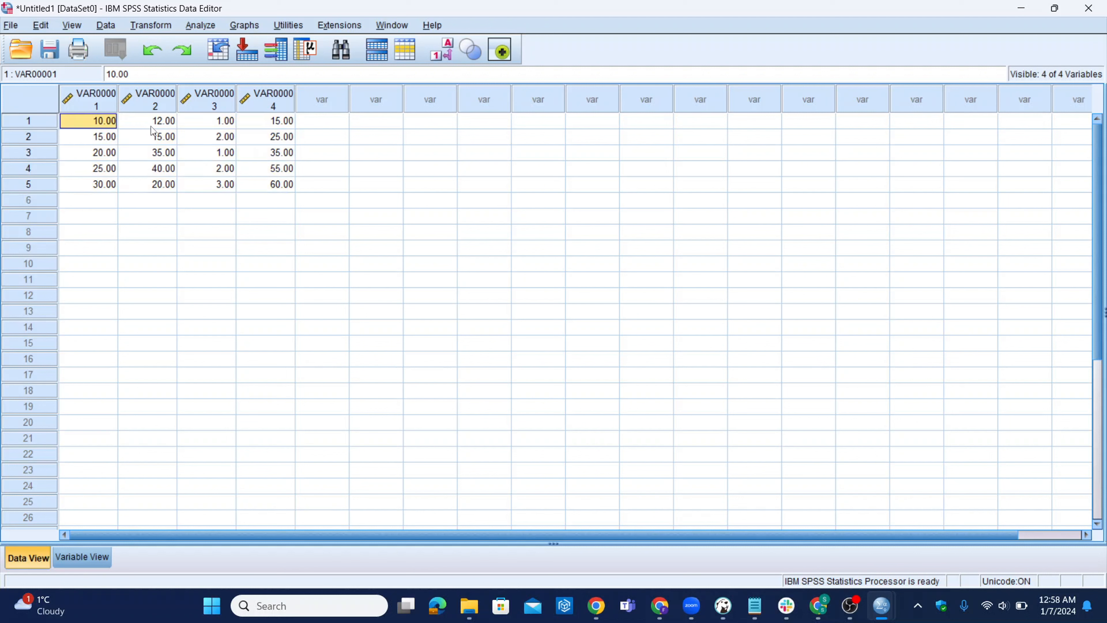
left_click(160, 125)
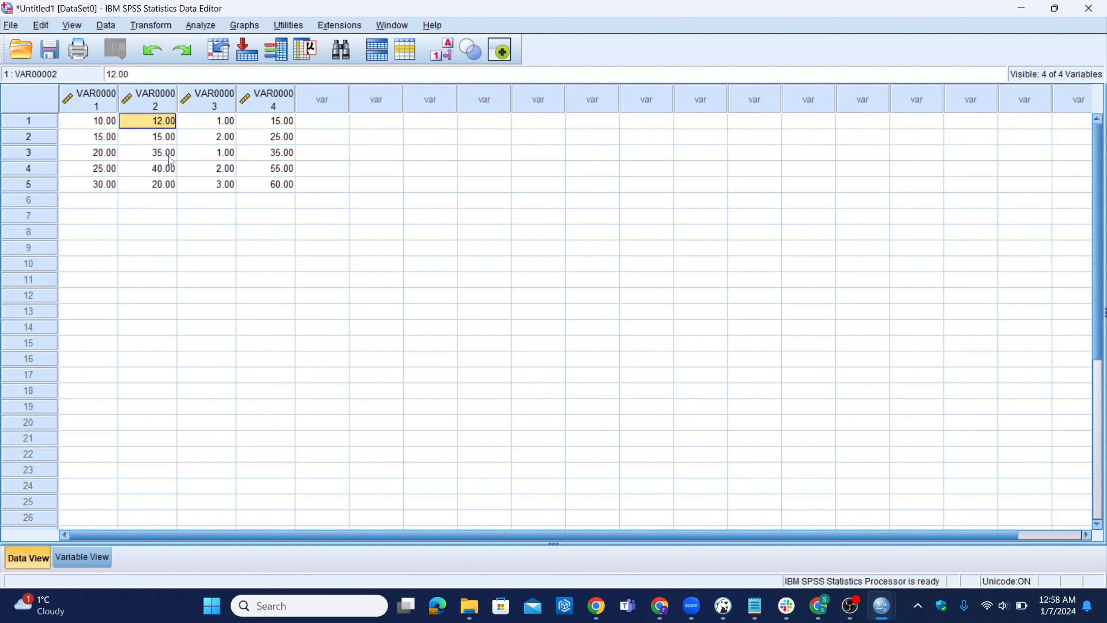
Step: Examine the columns of all four variables one by one, and check their matching rows in Variable View before returning to Data View
left_click(96, 103)
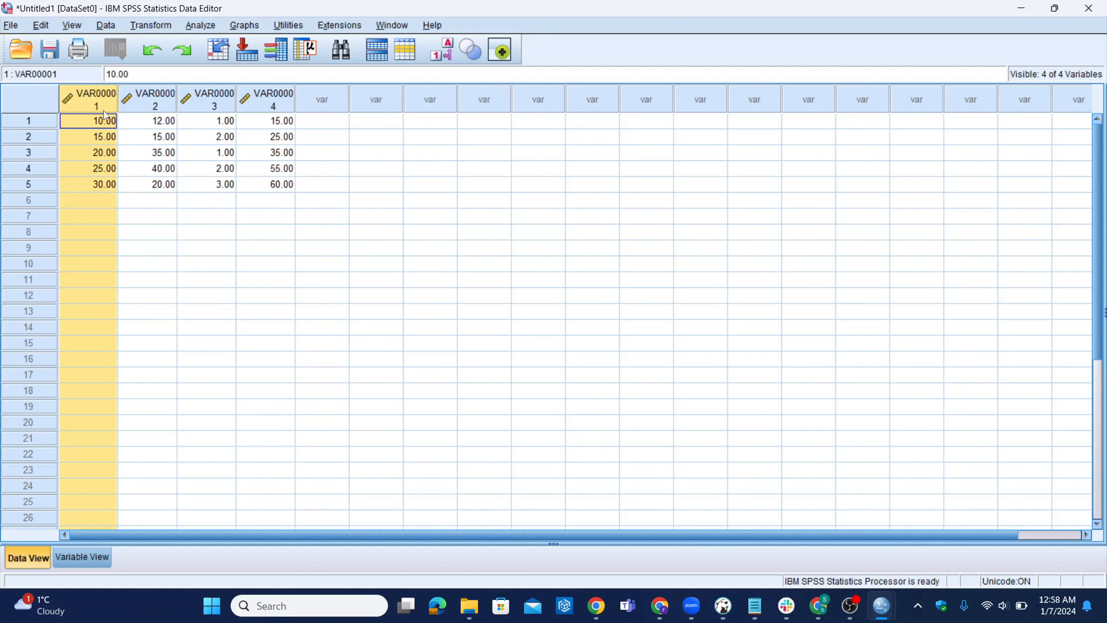
left_click(156, 103)
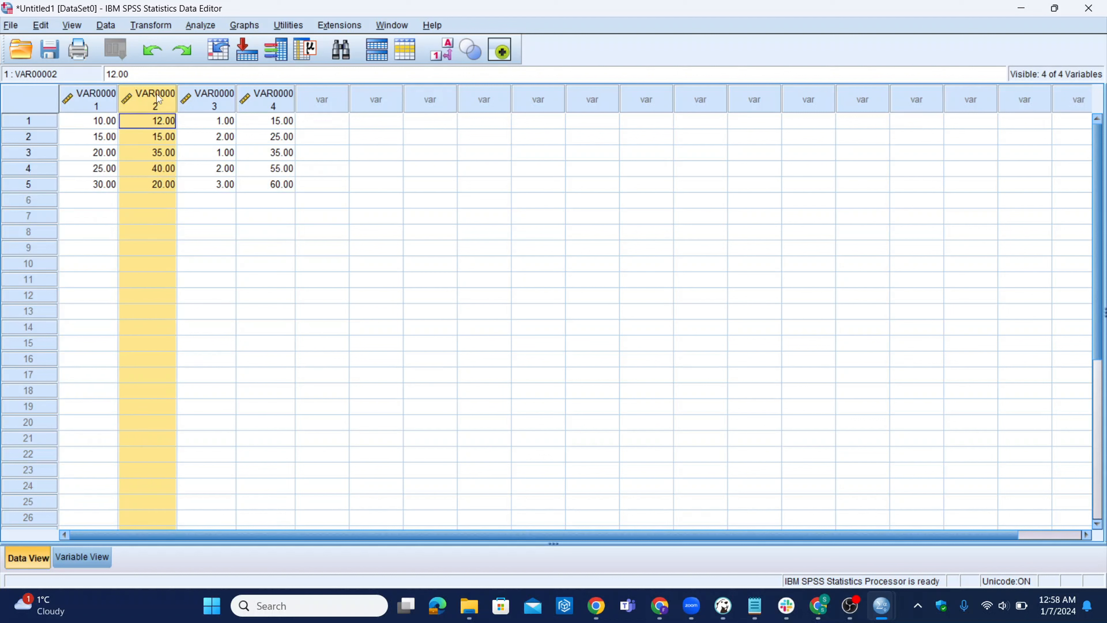
left_click(99, 105)
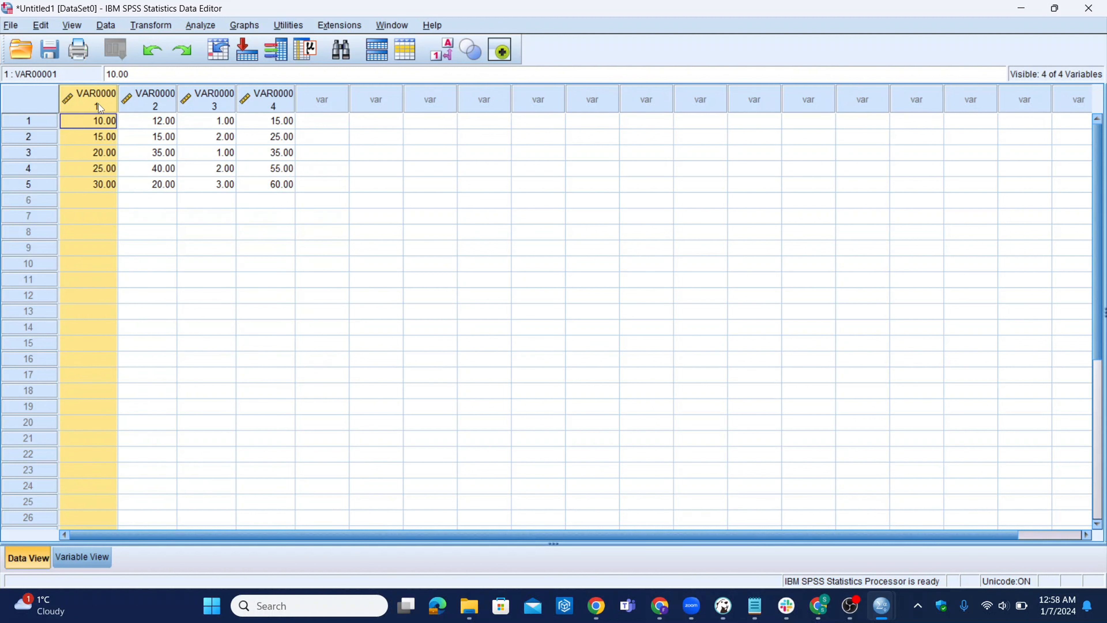
left_click(156, 103)
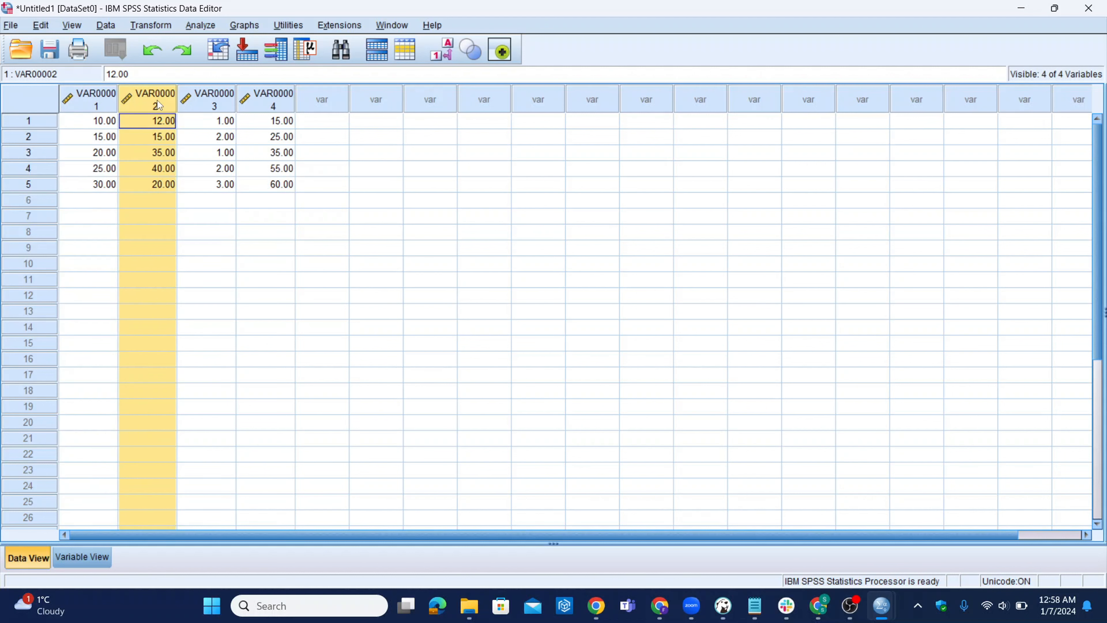
left_click(269, 100)
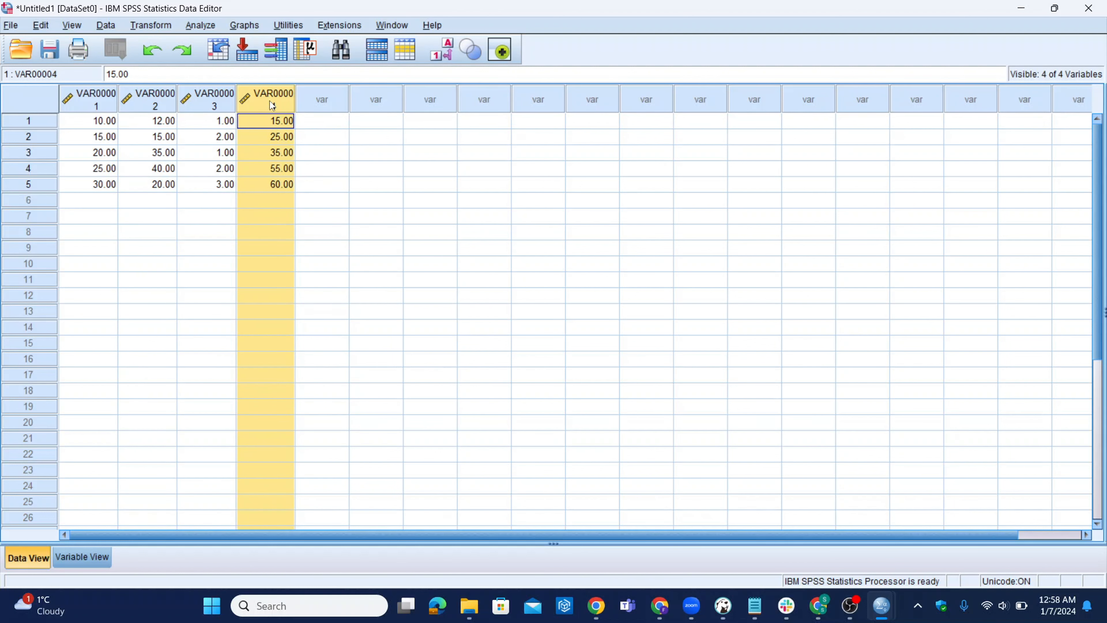
left_click(212, 105)
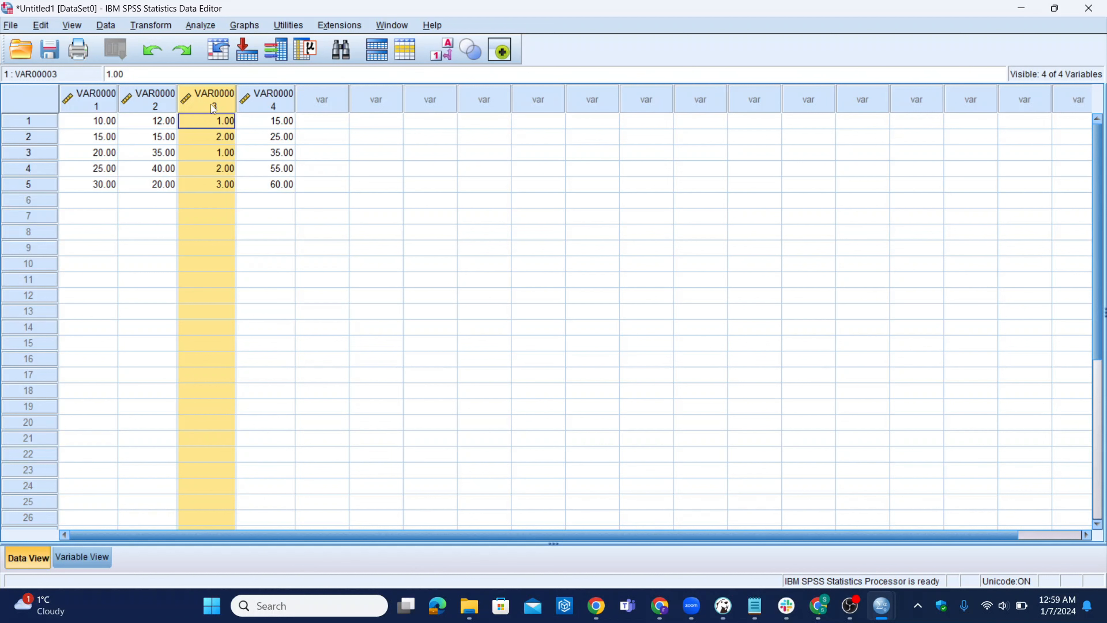
left_click(92, 109)
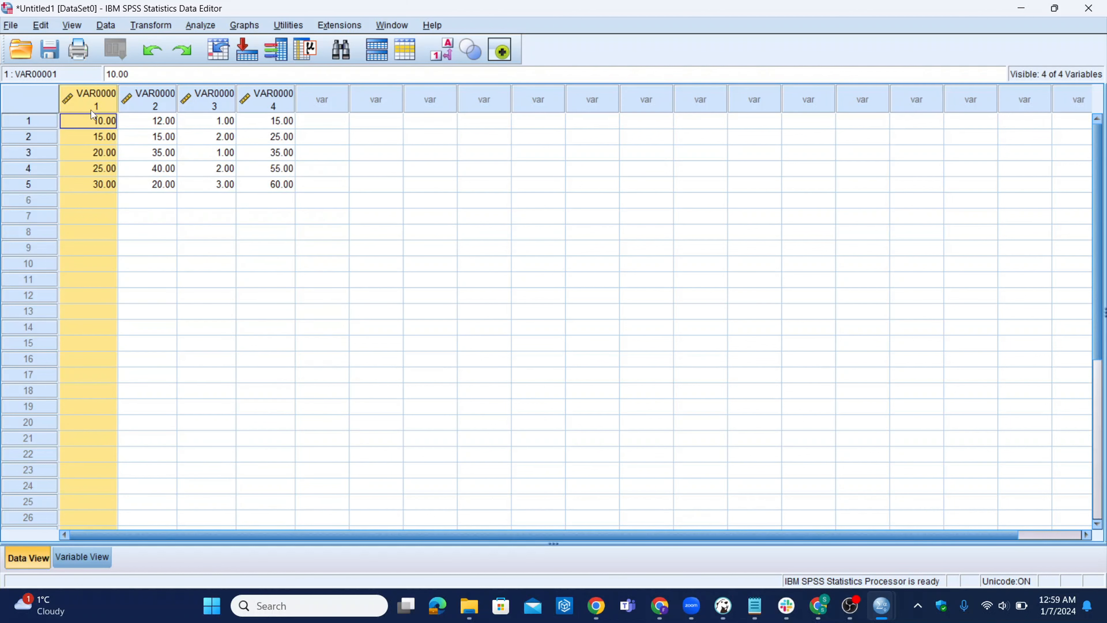
left_click(84, 557)
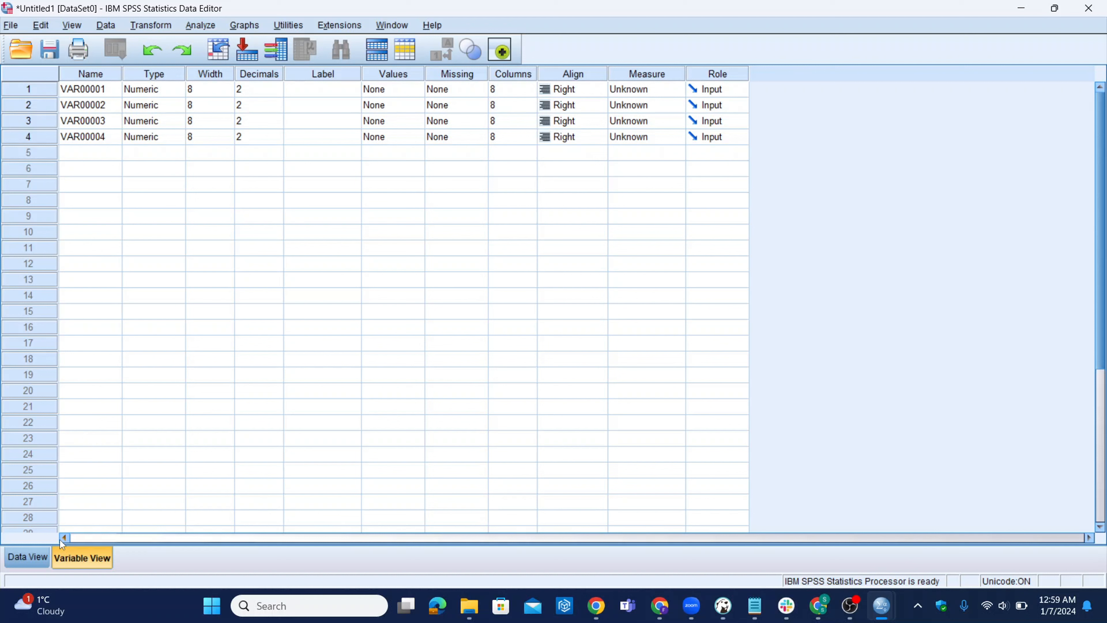
left_click(36, 552)
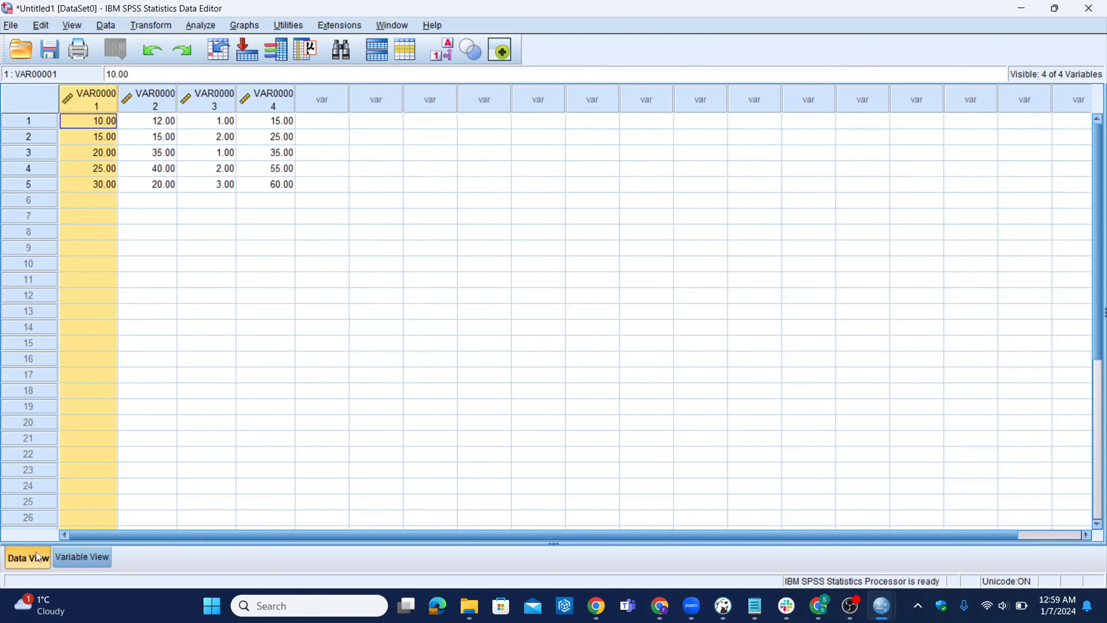
Step: In Variable View, rename the first variable Subject1 and the second variable Subject2
left_click(71, 562)
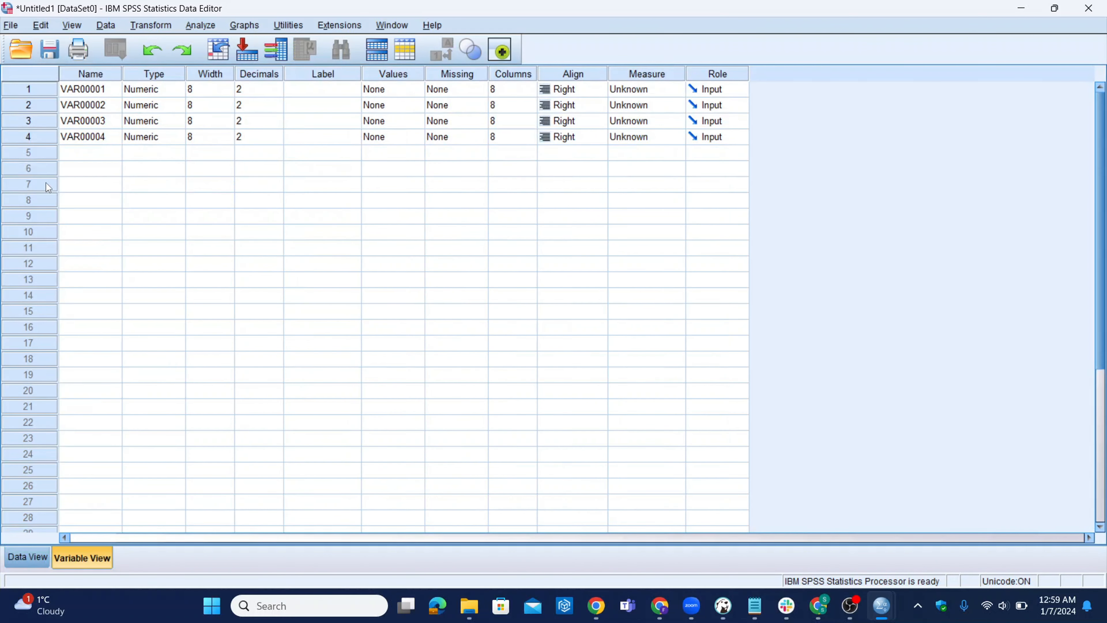
left_click(87, 89)
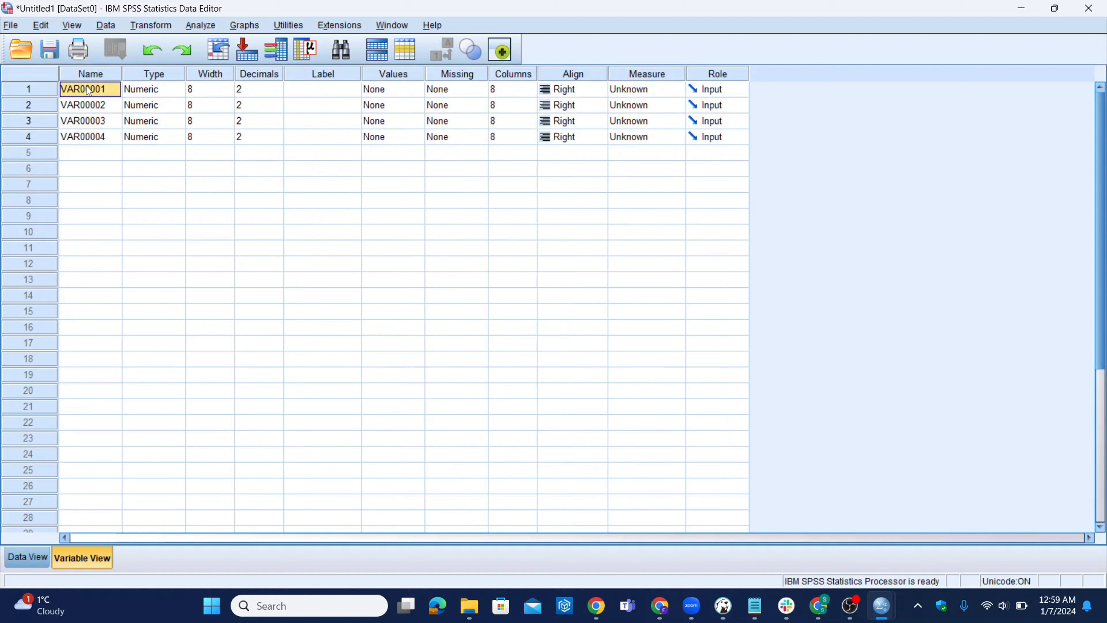
key("Caps_Lock")
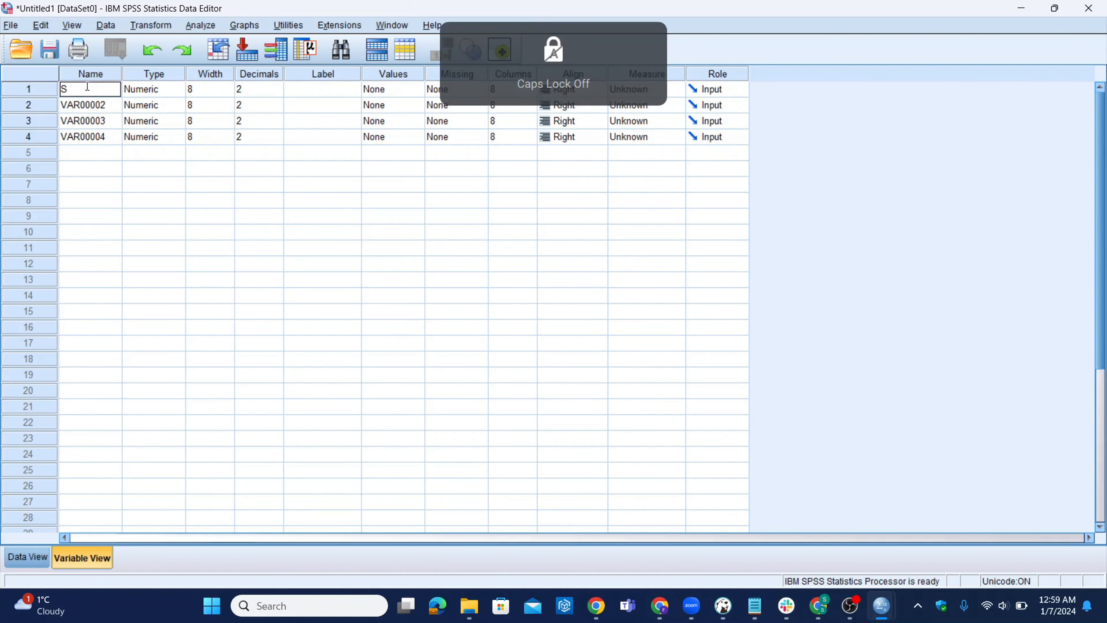
type("Subject1")
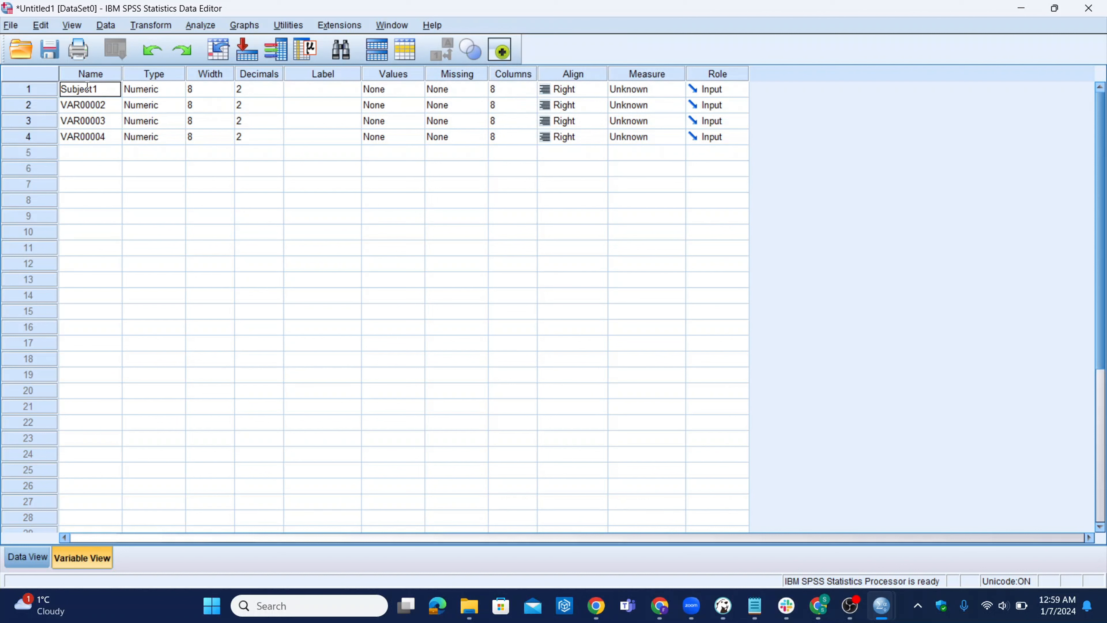
key("Return")
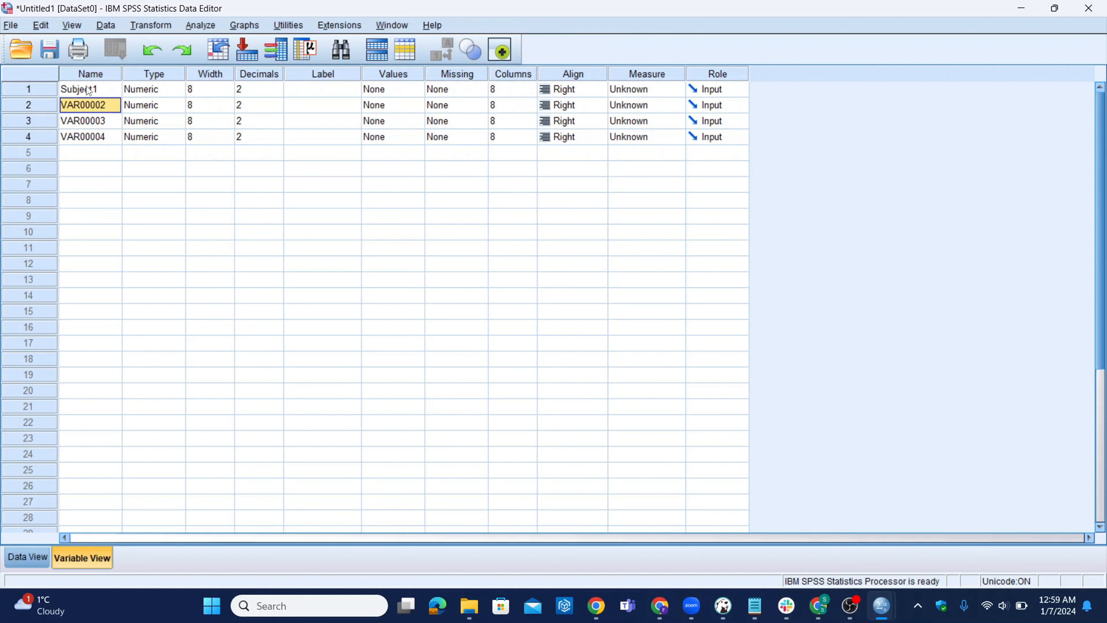
key("Caps_Lock")
type("Subjec")
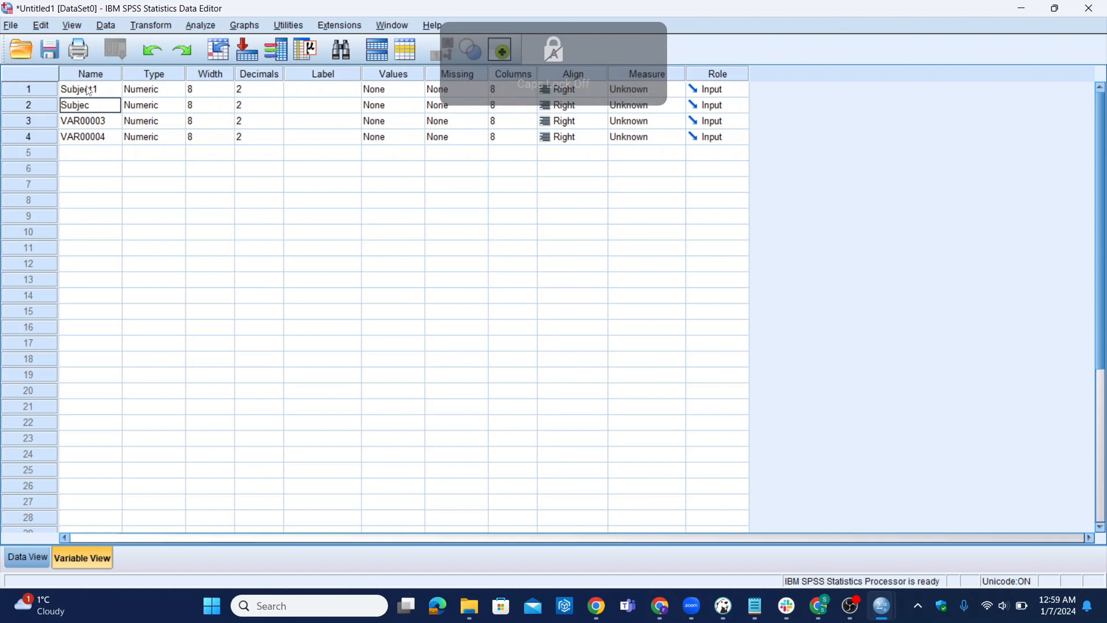
type("t2")
key("Return")
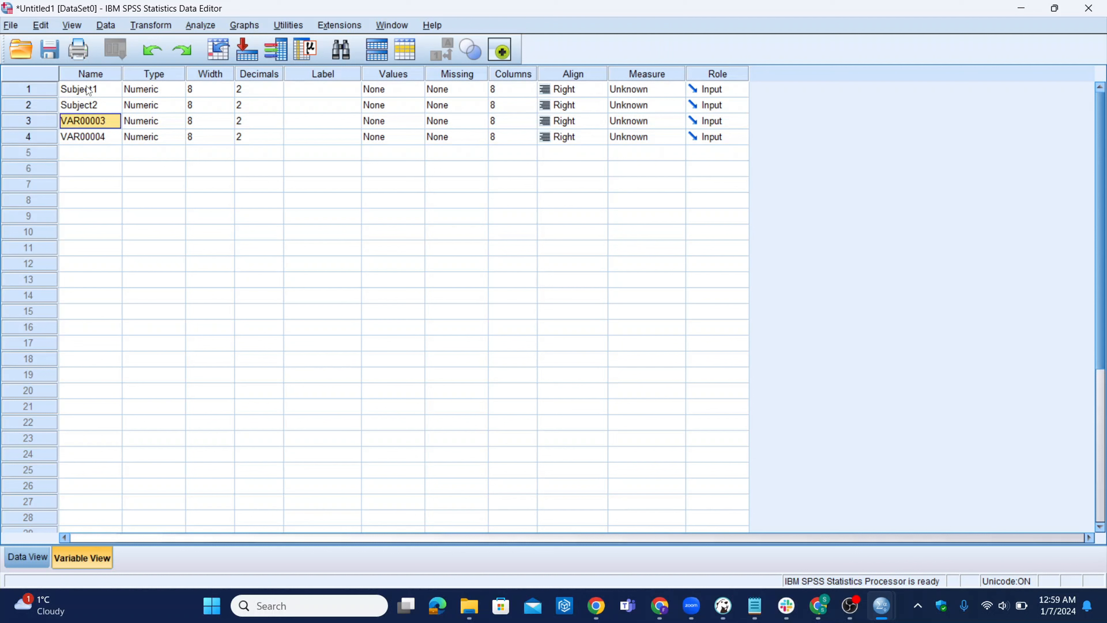
Step: Rename the third variable Class and the fourth variable Subject3
key("Caps_Lock")
type("C")
key("Caps_Lock")
type("lass")
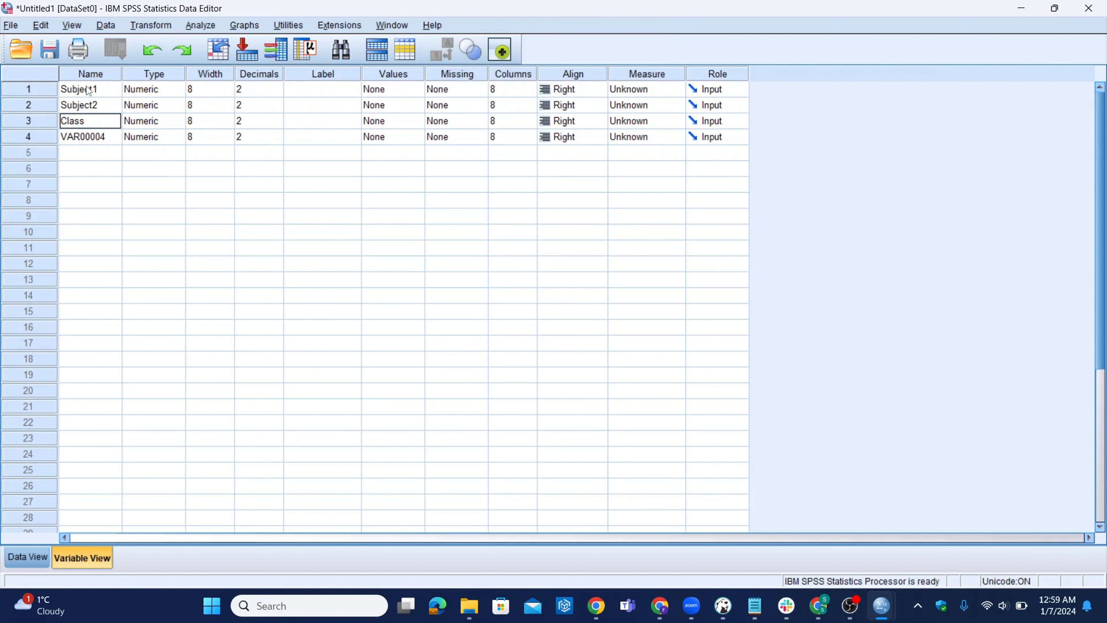
key("Return")
key("Caps_Lock")
type("S")
key("Caps_Lock")
type("ub")
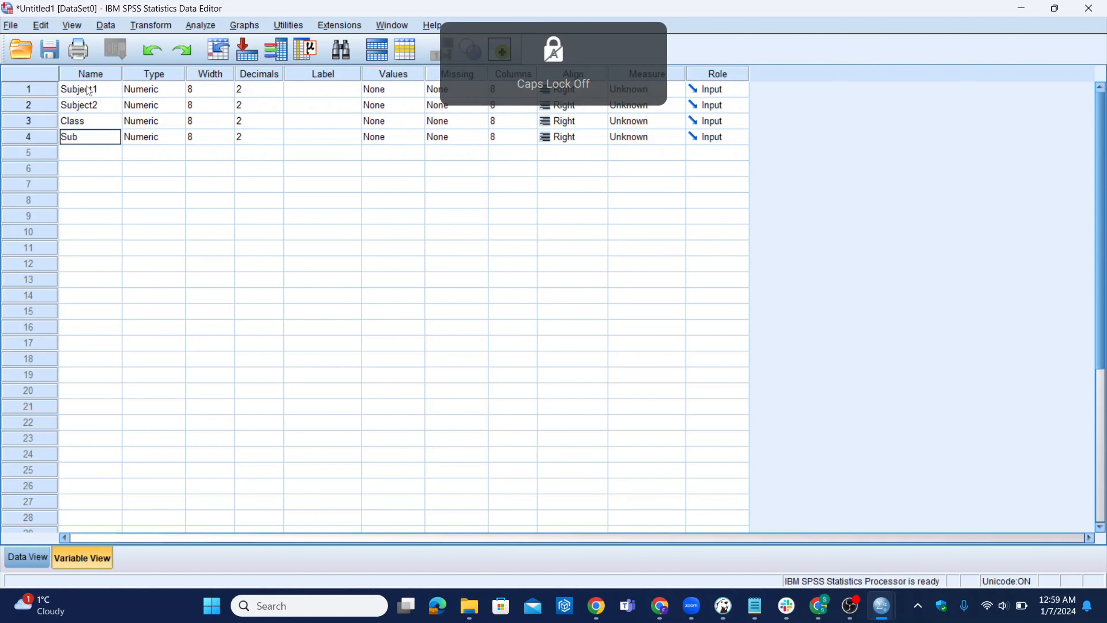
type("ject43")
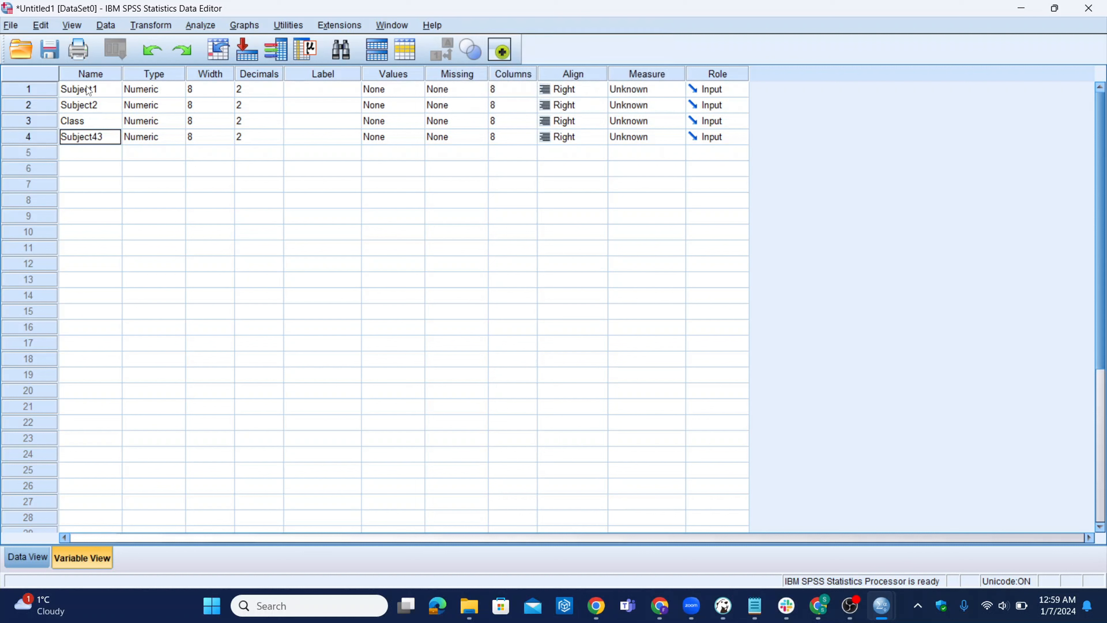
key("Return")
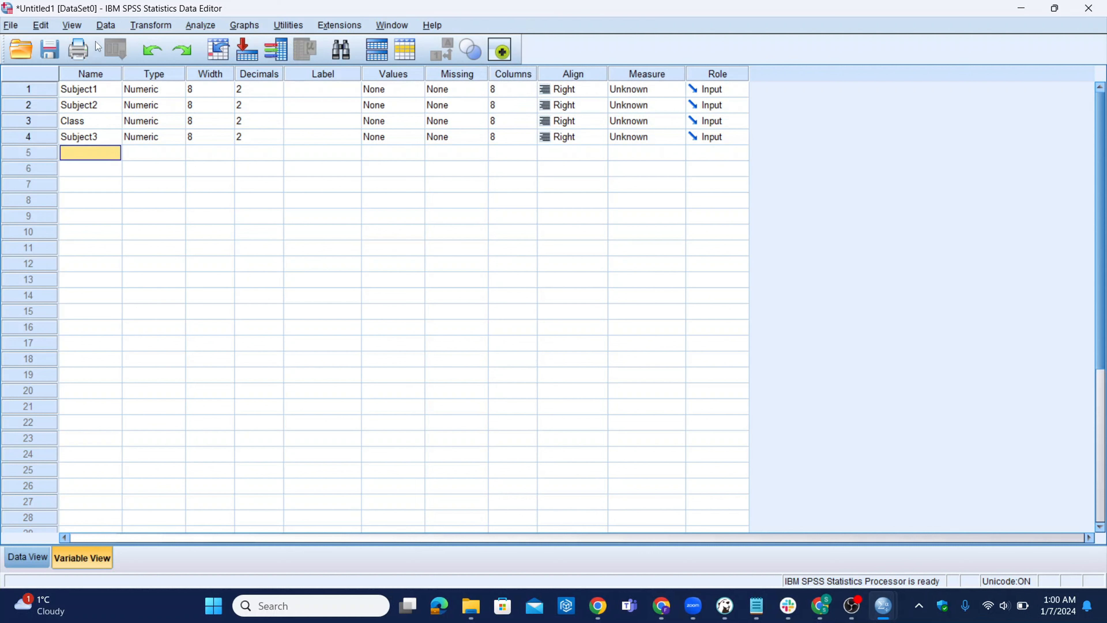
Step: Check the new column names in Data View, and widen the Name column in Variable View
left_click(22, 561)
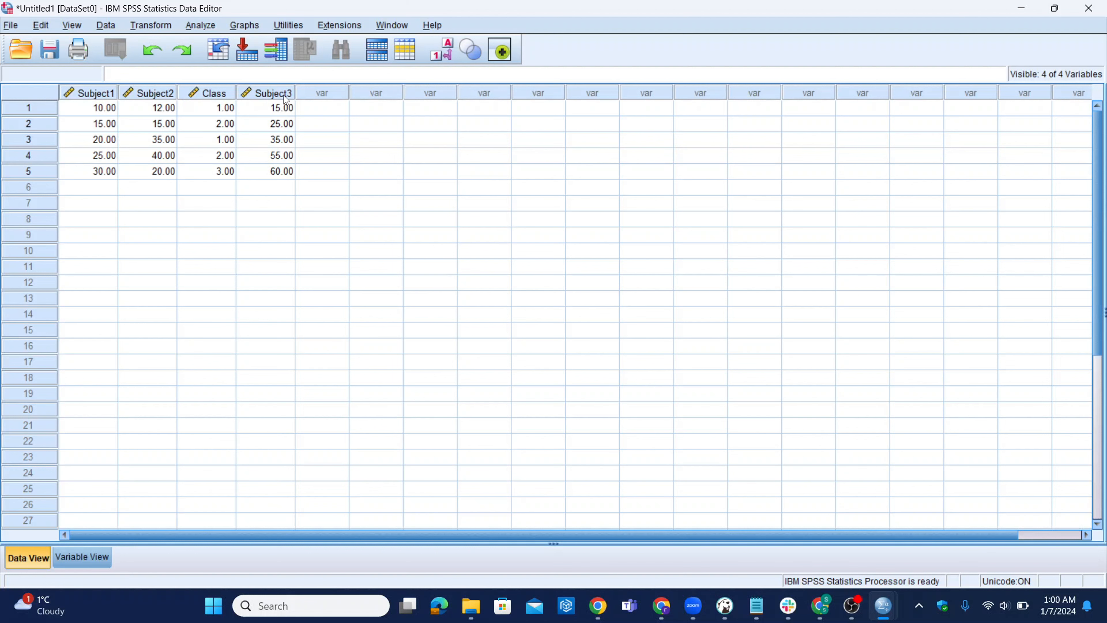
left_click(91, 555)
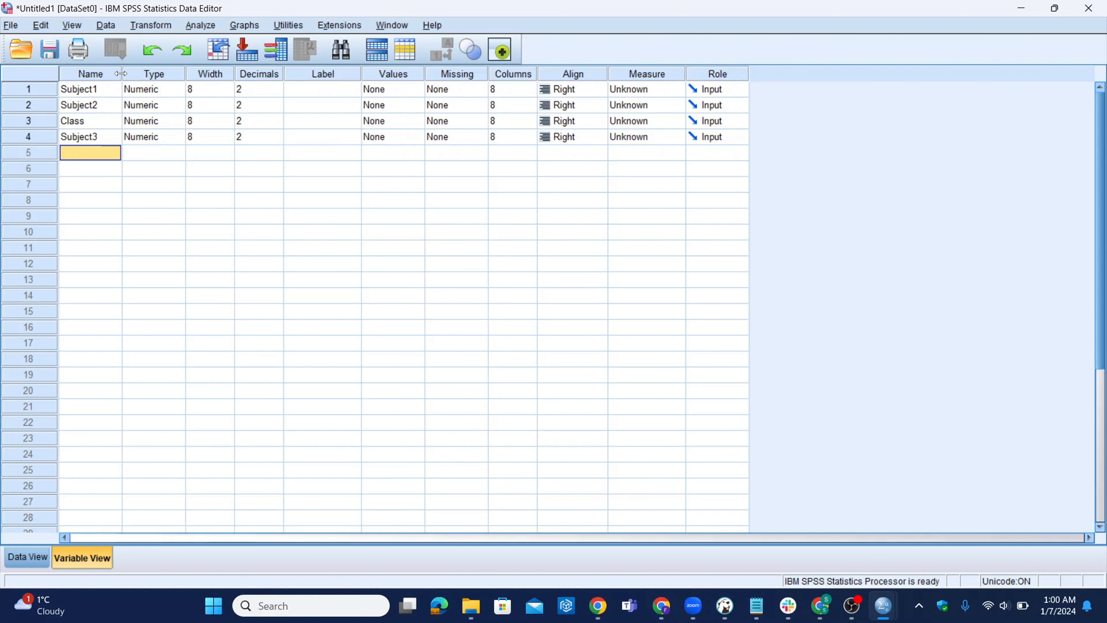
left_click_drag(121, 75, 167, 75)
left_click(102, 89)
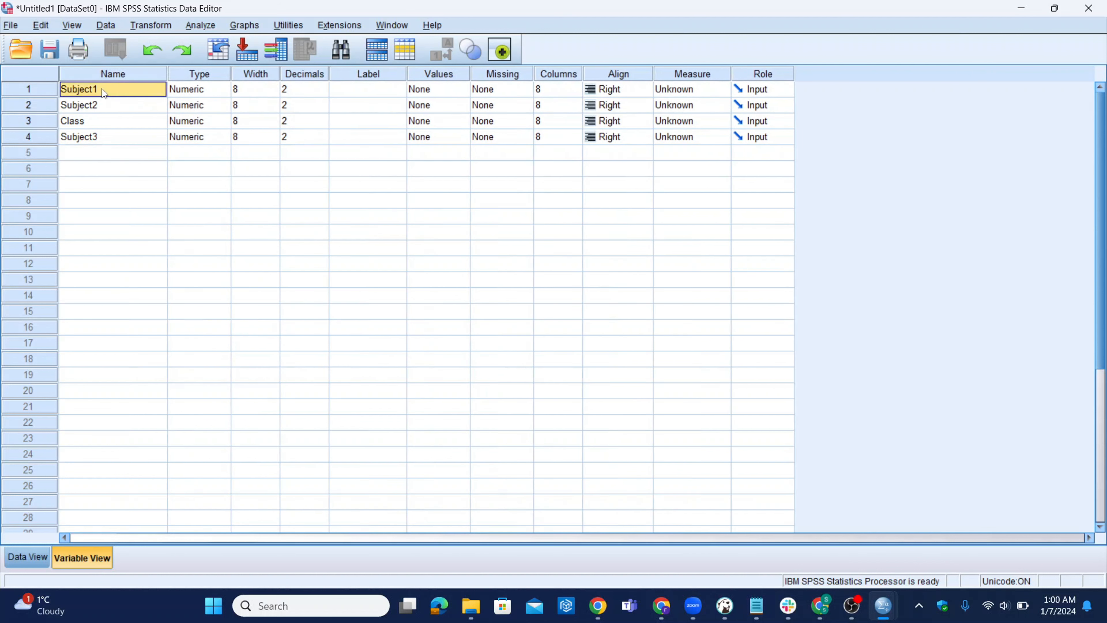
key("Down")
key("Down")
key("Down")
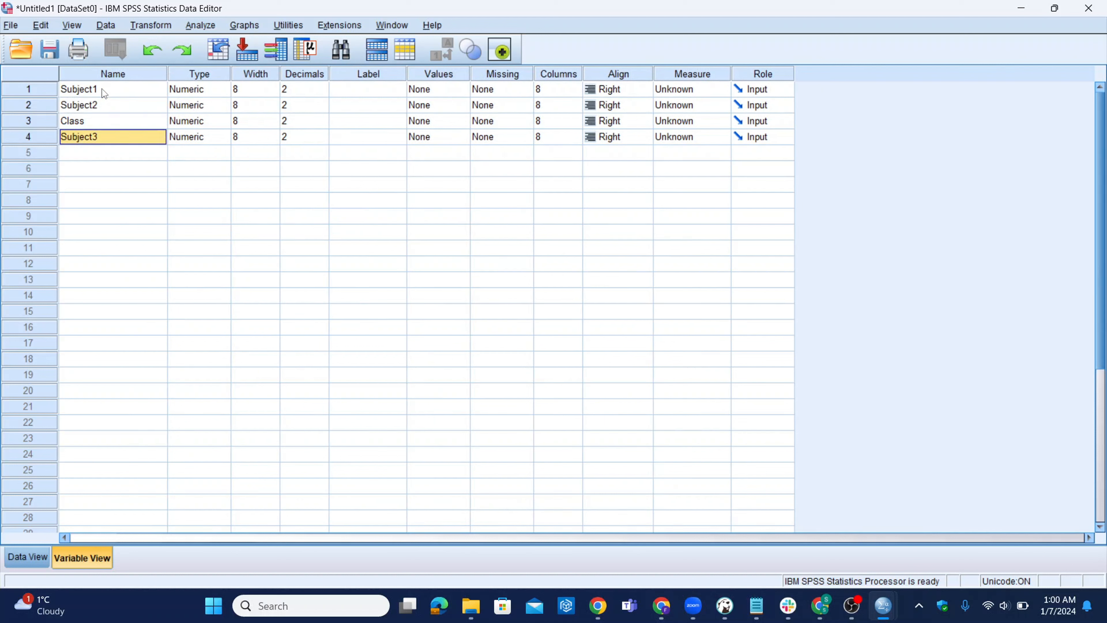
Step: Try to rename the fourth variable "Subject three", with a space between the words
double_click(102, 139)
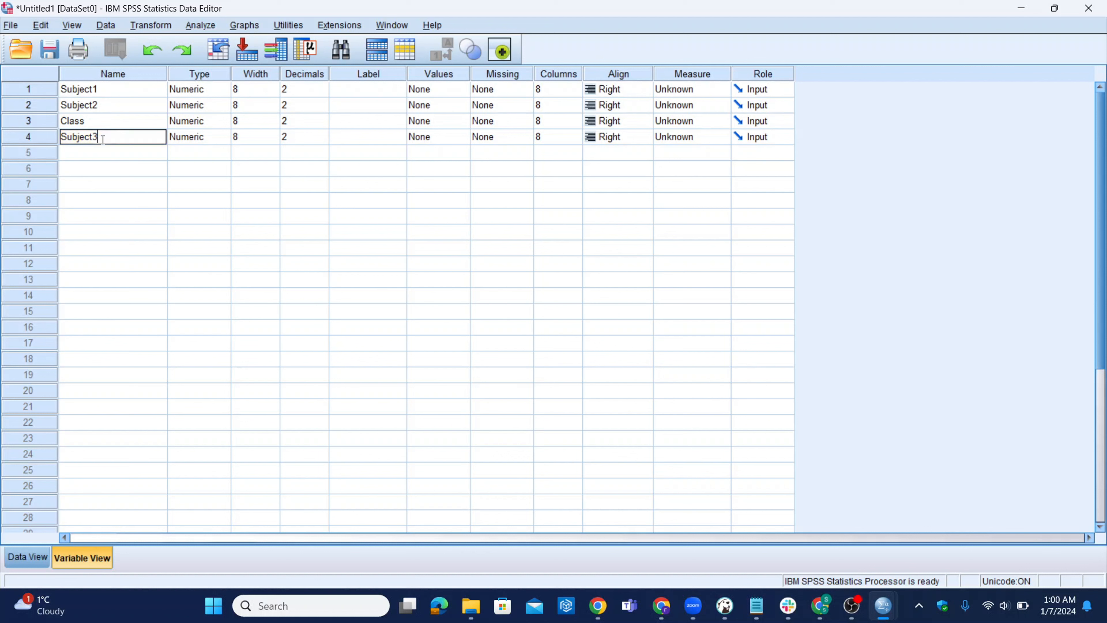
key("BackSpace")
type("three")
key("Return")
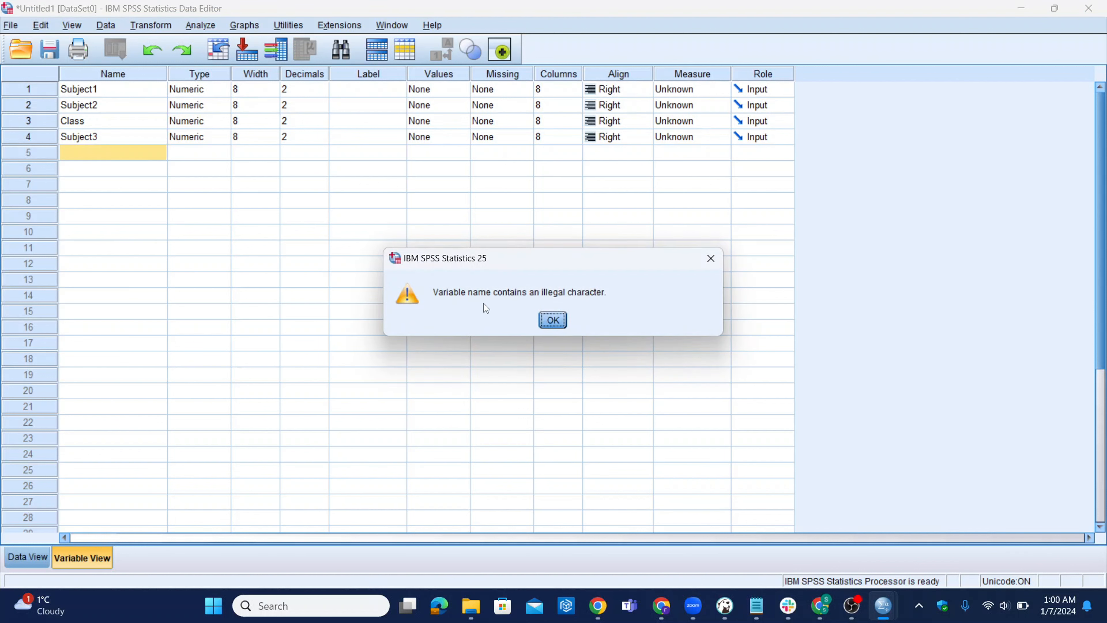
left_click(553, 320)
Step: Try to put a # in front of the fourth variable's name, Subject3
left_click(110, 138)
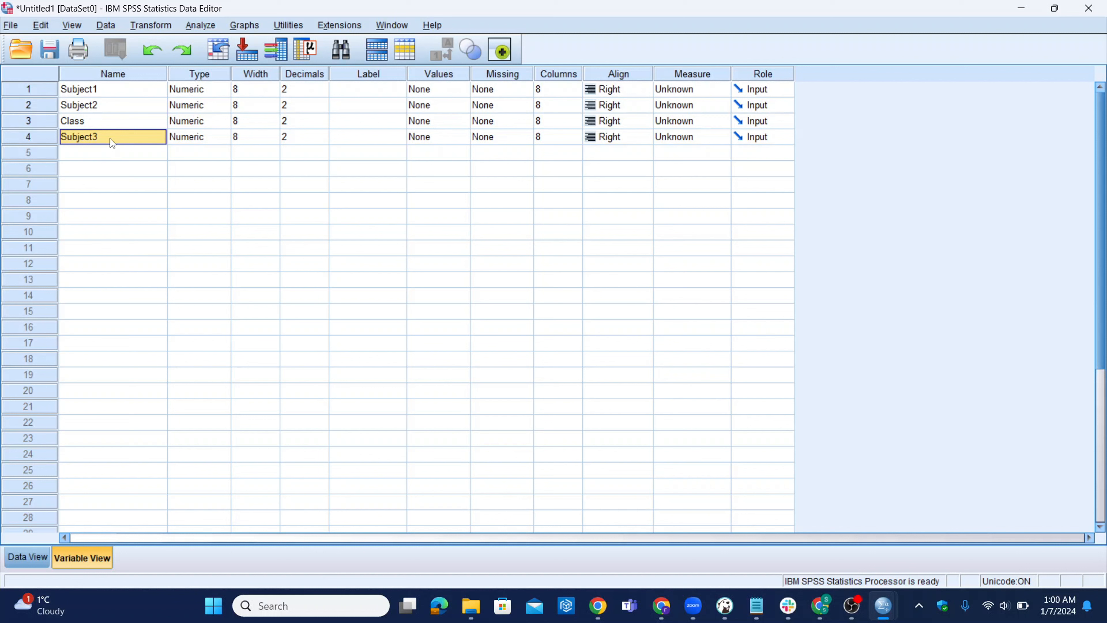
left_click(111, 139)
key("Home")
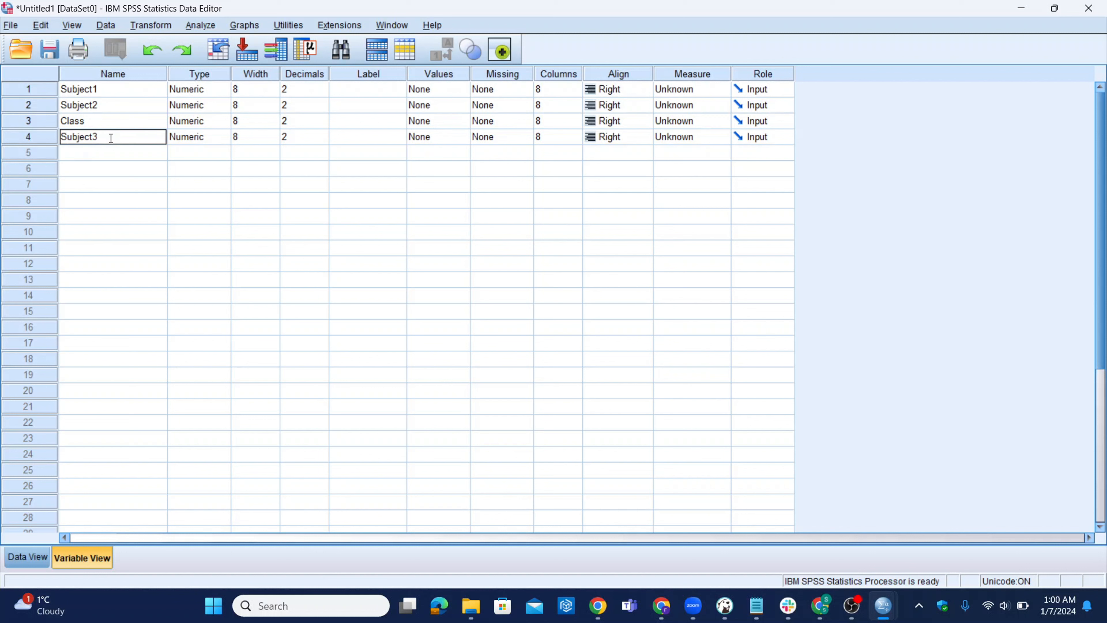
type("#")
key("Return")
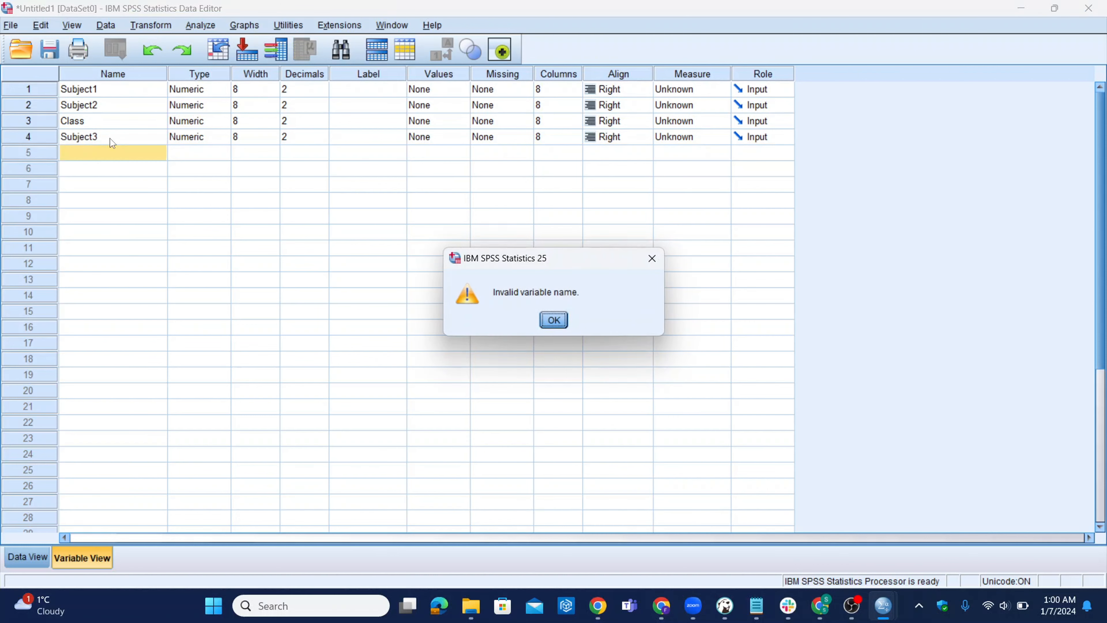
left_click(553, 323)
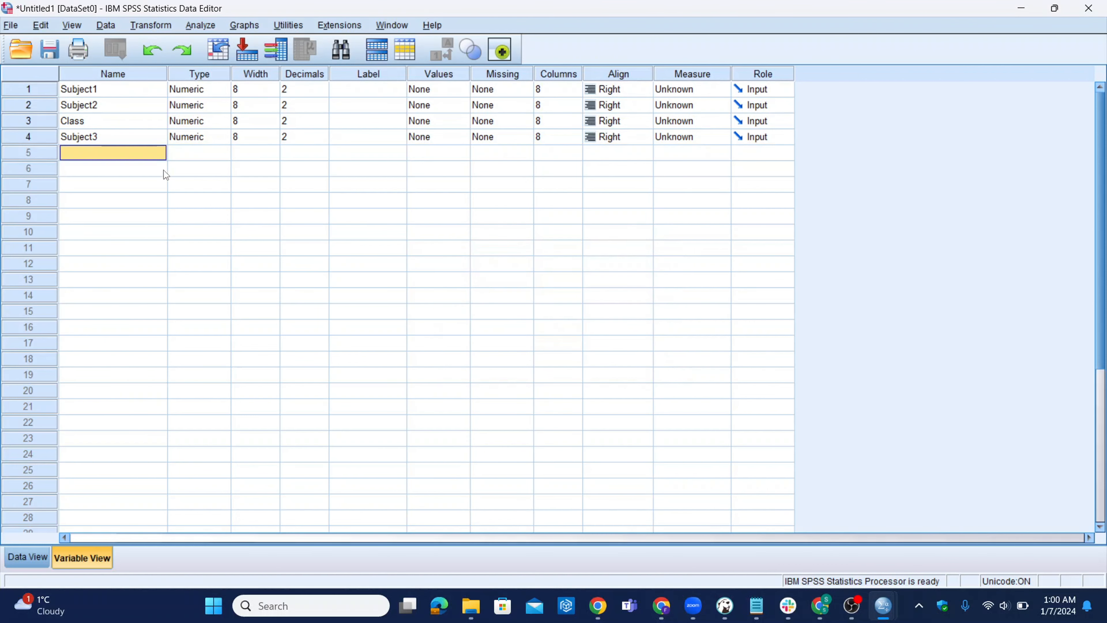
Step: Try to start the fourth variable's name with the digit 1, as 1Subject3
double_click(85, 136)
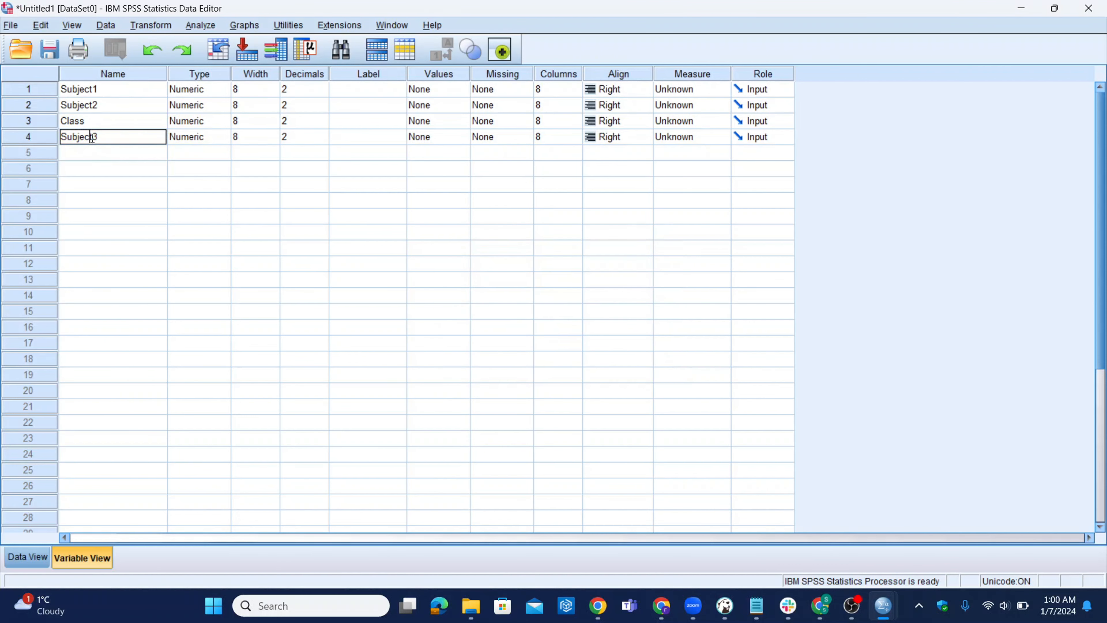
key("Home")
type("1")
key("Return")
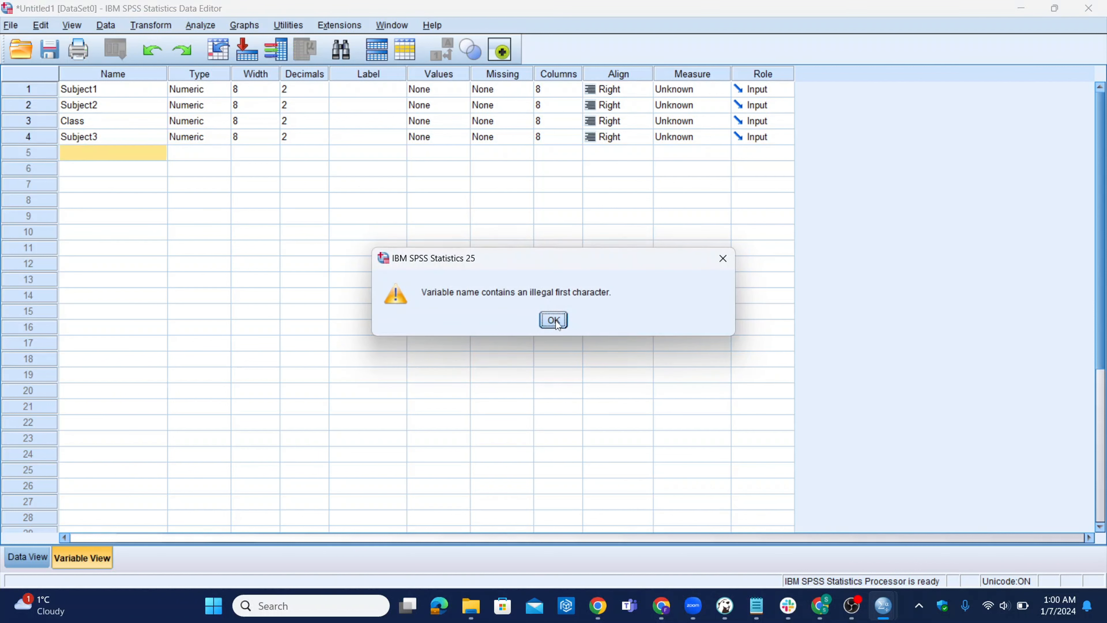
left_click(554, 320)
Step: Try to give the fourth variable a name that another variable already uses, by changing its final digit
double_click(85, 137)
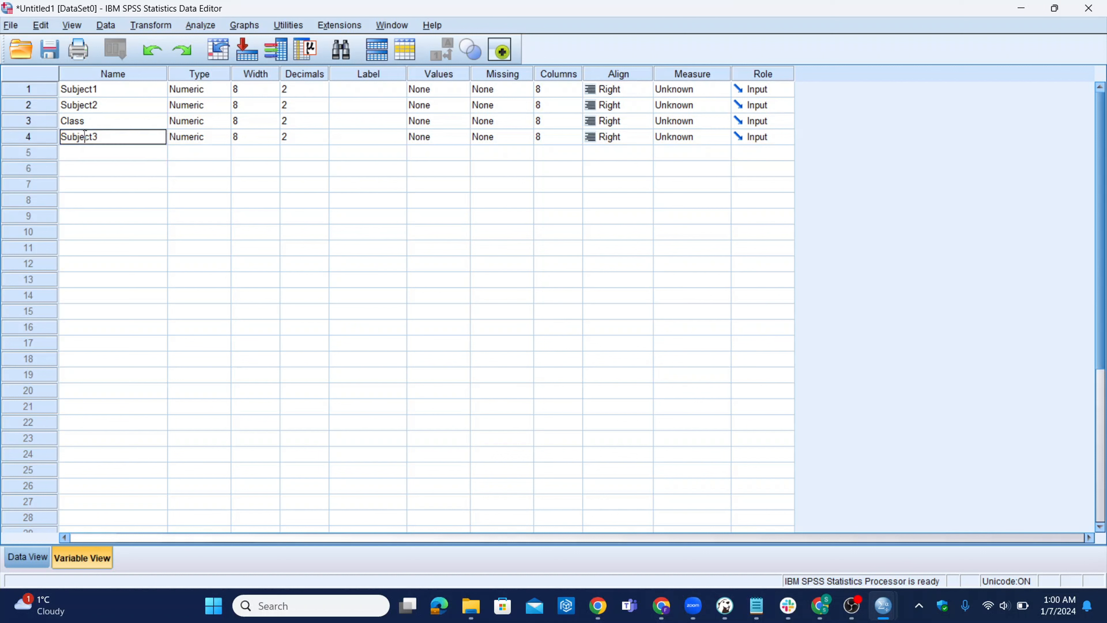
key("Home")
key("Right")
key("End")
key("BackSpace")
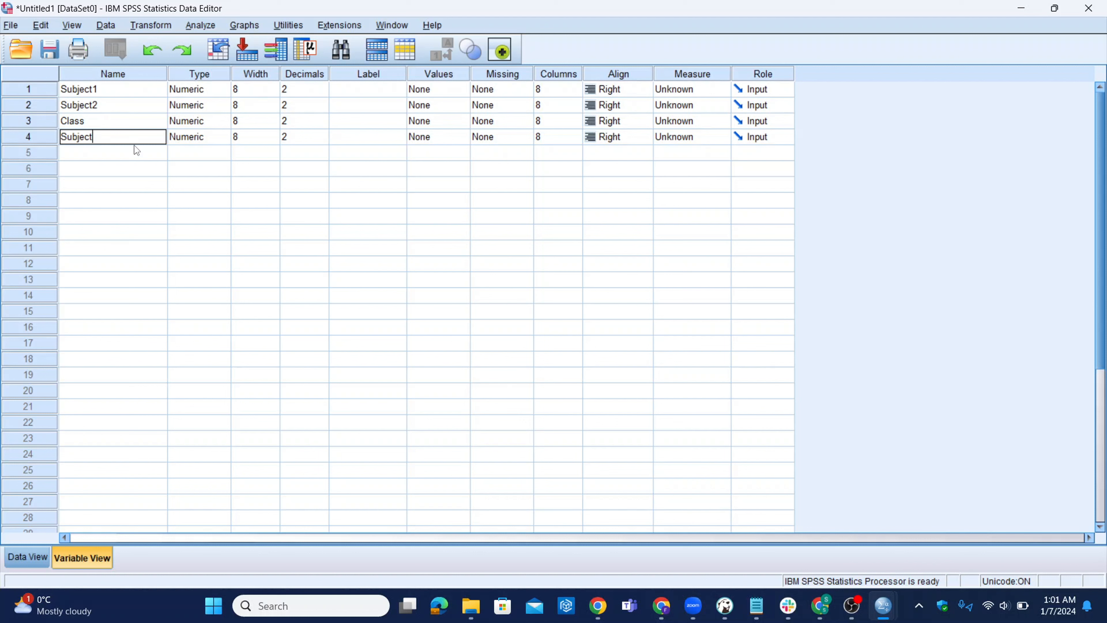
type("3")
key("Return")
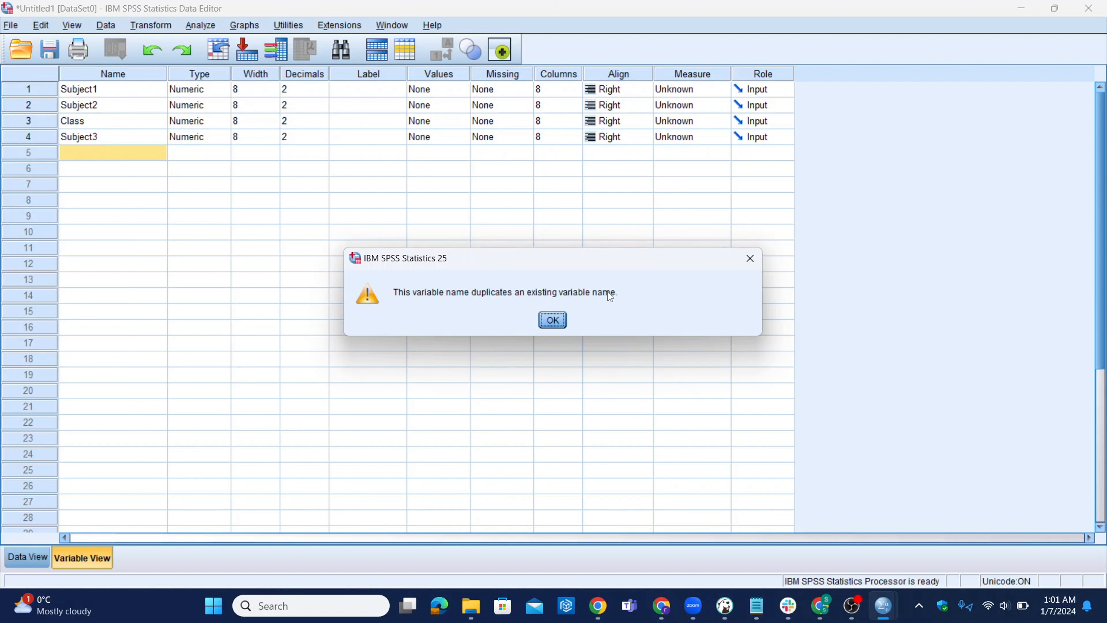
left_click(548, 323)
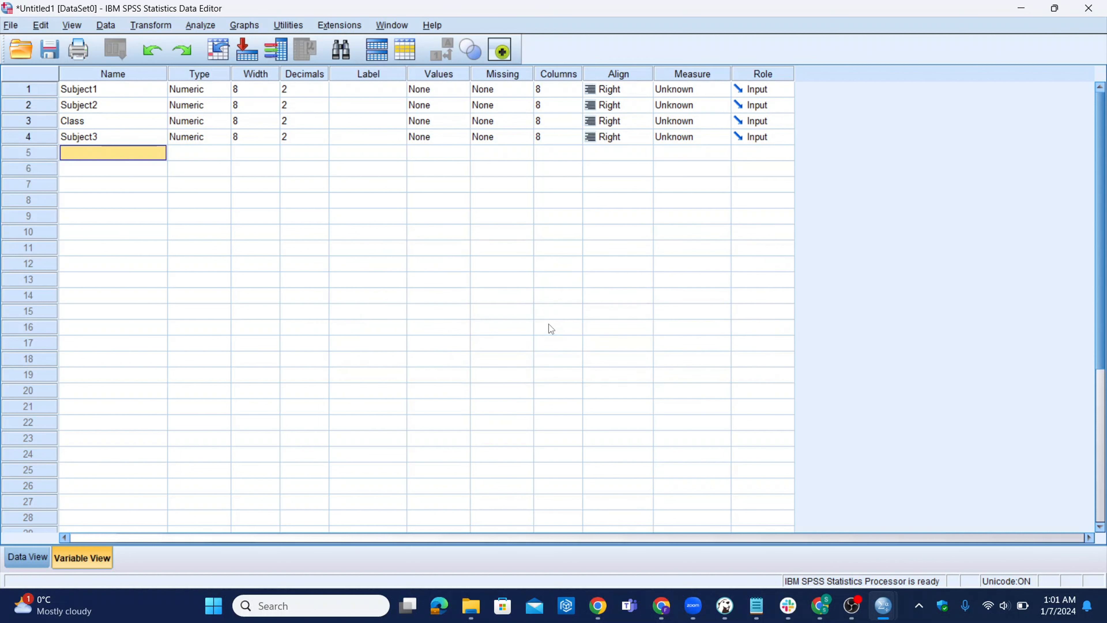
Step: Rename the first variable Subject_one, joining the two words with an underscore
left_click(126, 140)
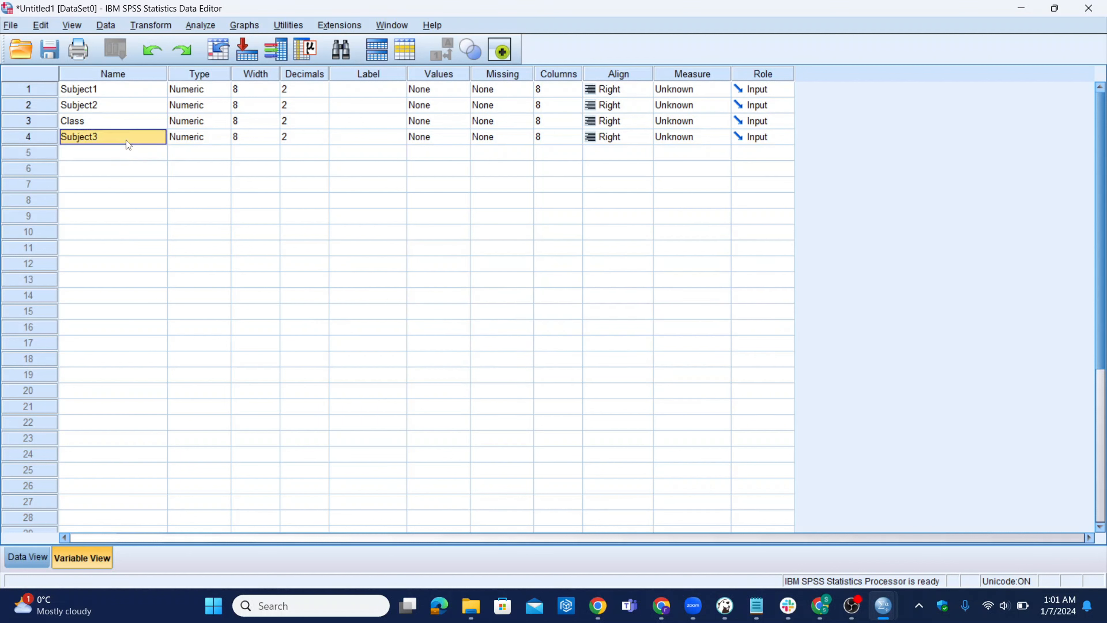
double_click(113, 93)
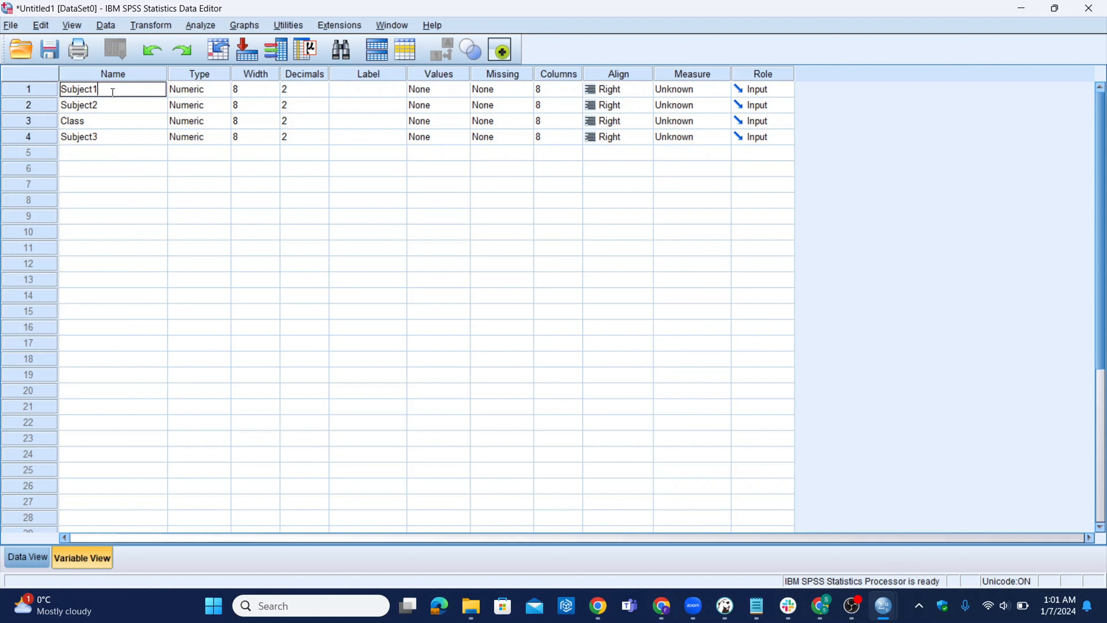
key("BackSpace")
type("one")
key("Left")
key("Left")
key("Left")
key("BackSpace")
type("_")
key("Return")
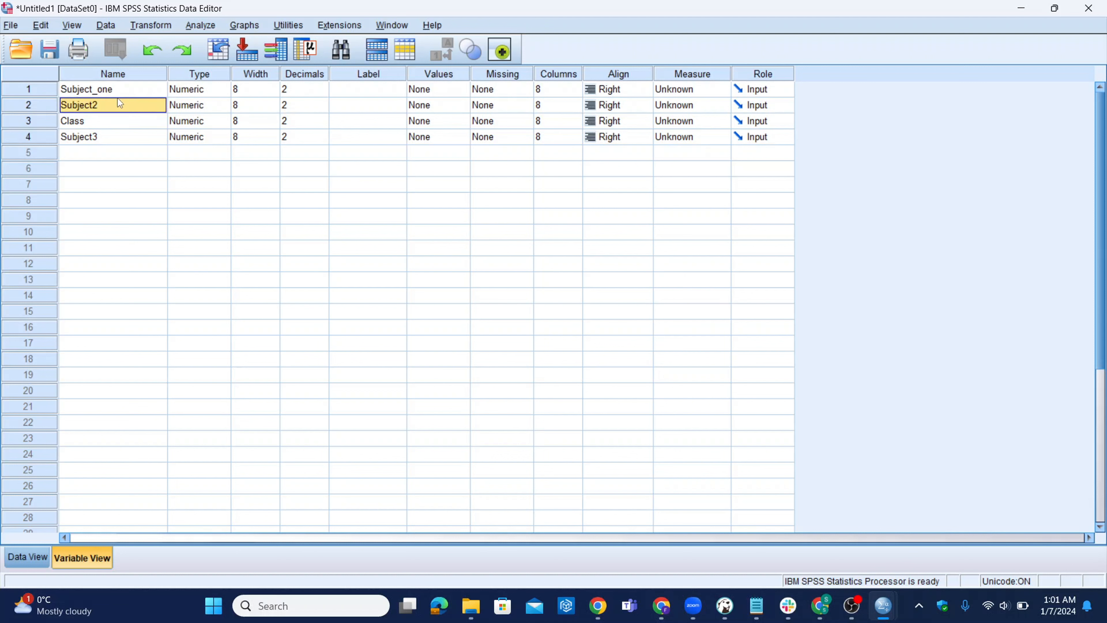
Step: Rename the second variable Subject_two
double_click(108, 110)
key("BackSpace")
type("_")
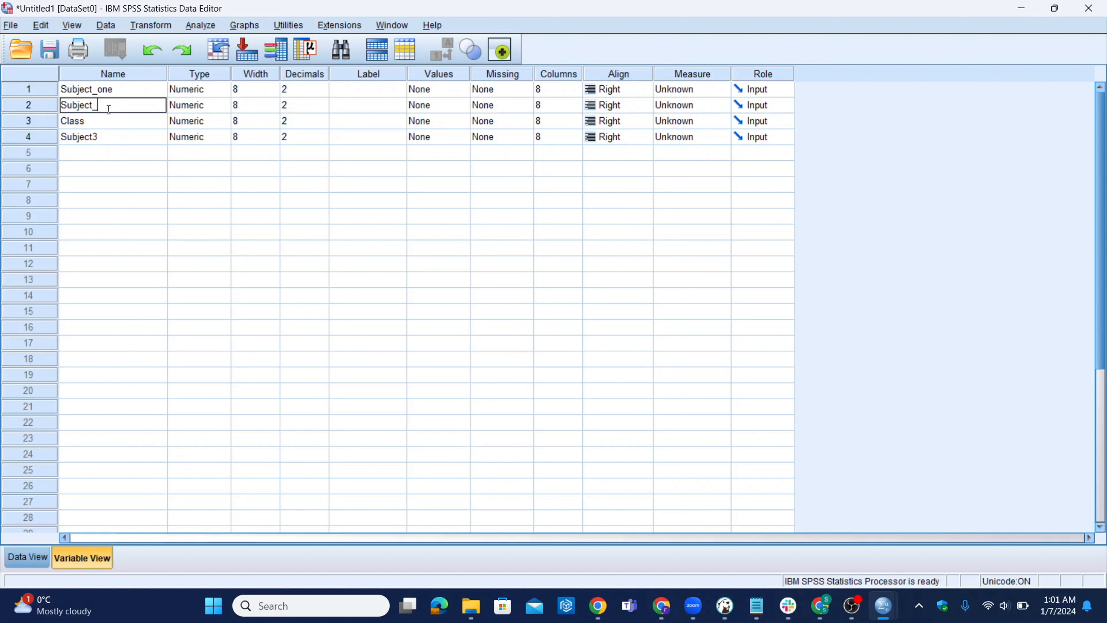
type("two")
key("Return")
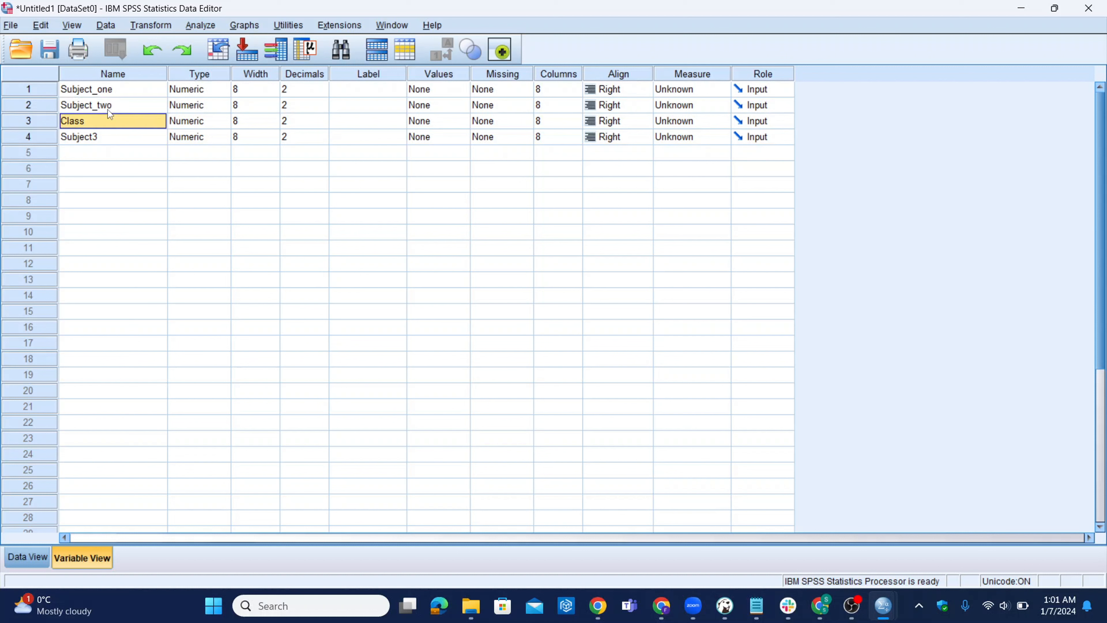
Step: Rename the fourth variable Subject_three and check the column names in Data View
left_click(113, 136)
double_click(112, 138)
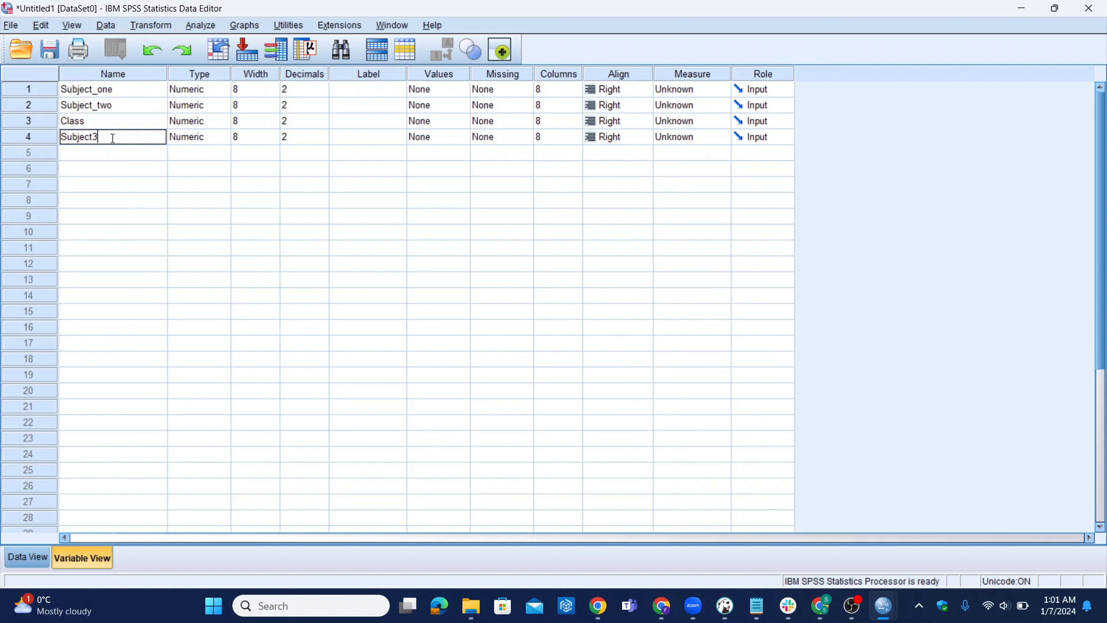
key("BackSpace")
type("_three")
key("Return")
left_click(113, 139)
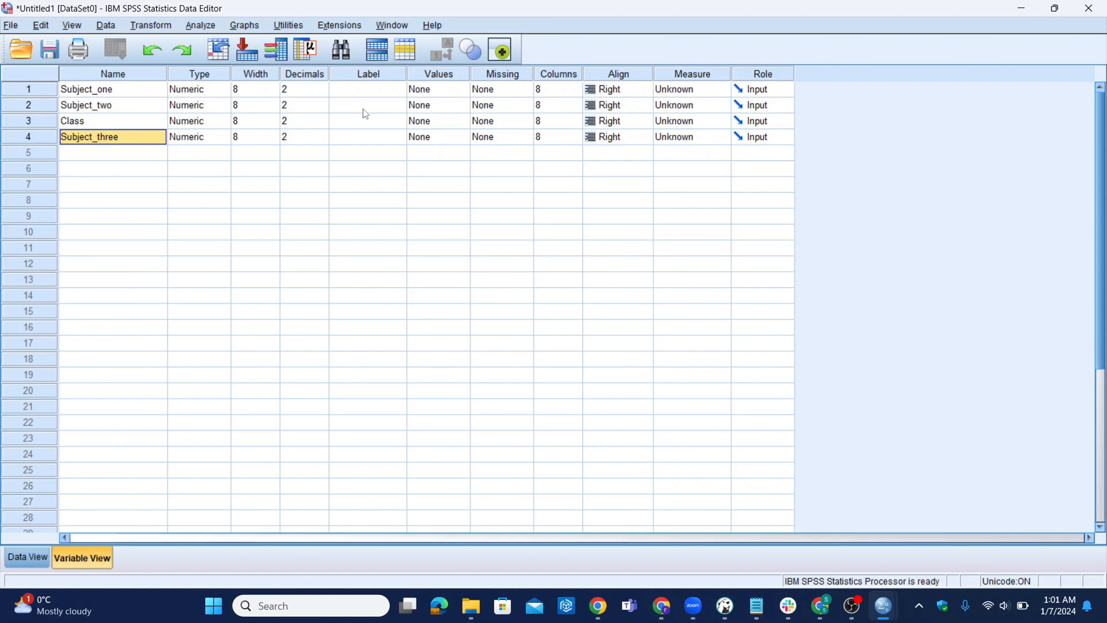
left_click(30, 566)
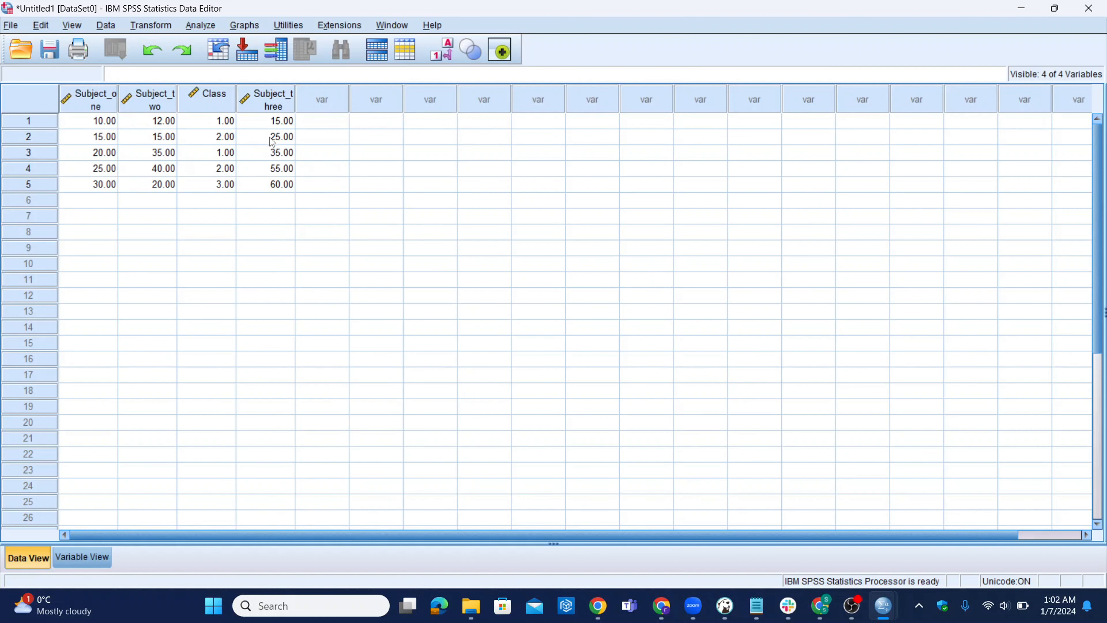
Step: Widen the Subject_three, Subject_two and Subject_one columns to about 13, 11 and 12 characters so each name fits on one line
left_click_drag(294, 99, 328, 100)
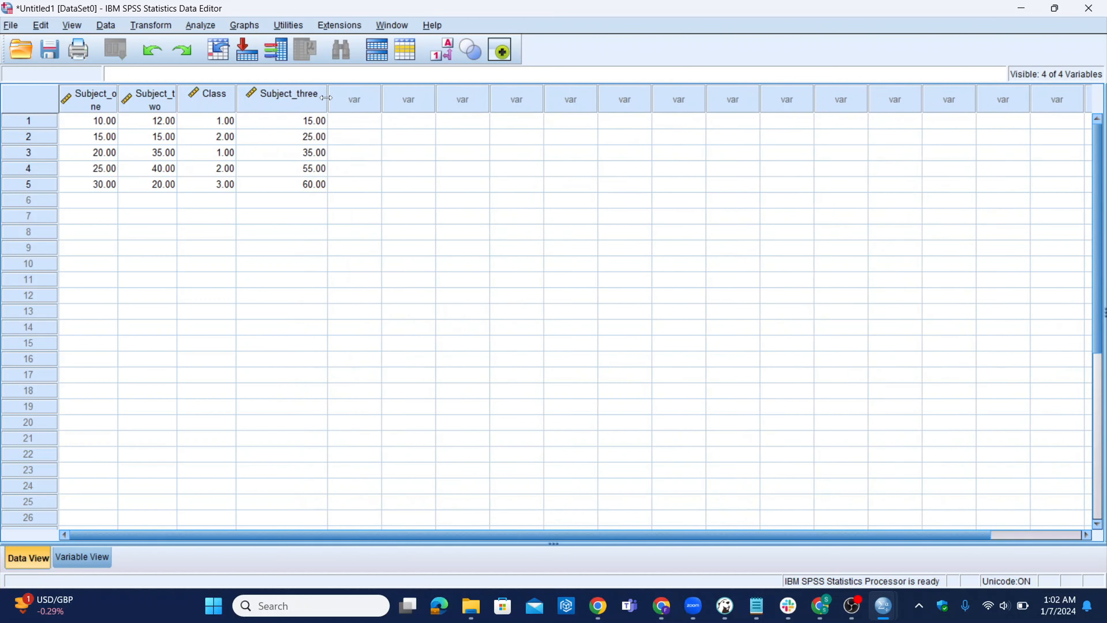
left_click_drag(238, 101, 178, 101)
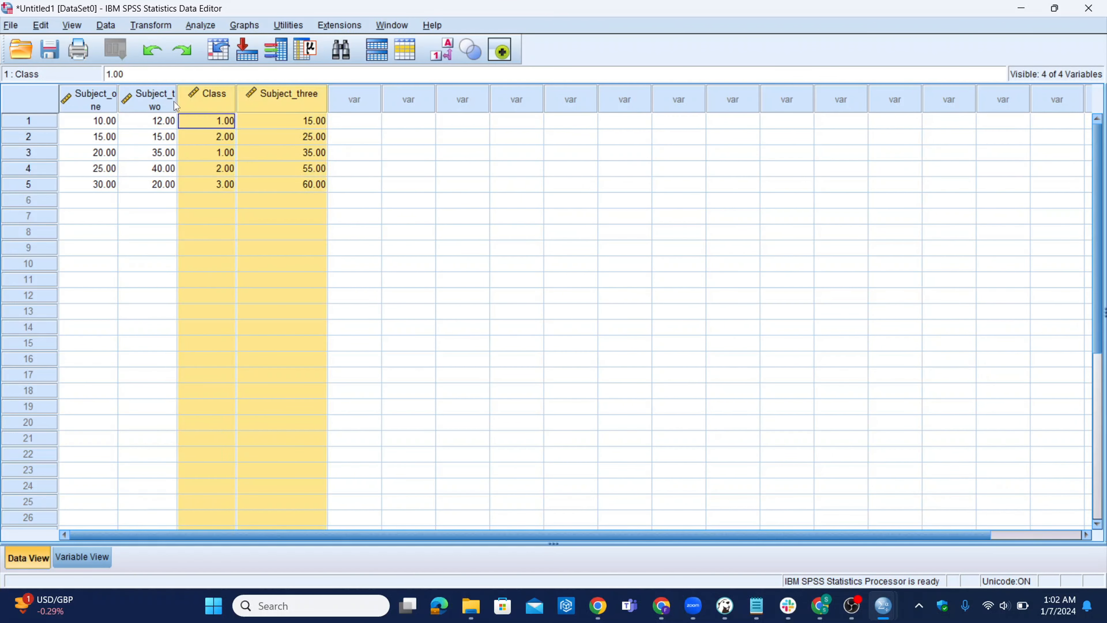
left_click(174, 100)
left_click_drag(177, 100, 196, 99)
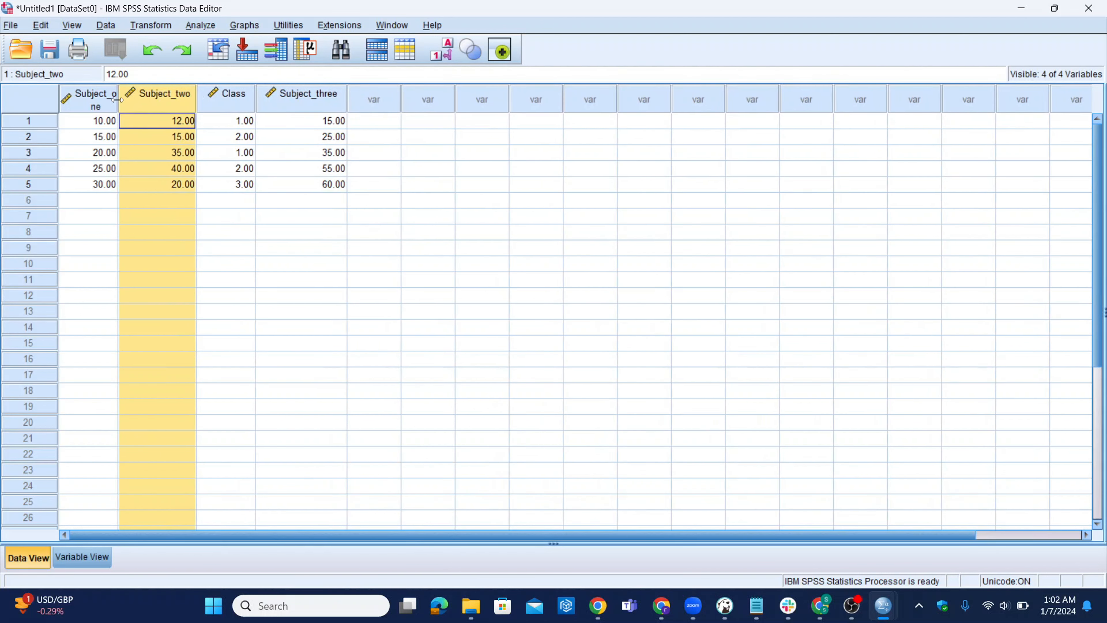
left_click_drag(116, 100, 141, 98)
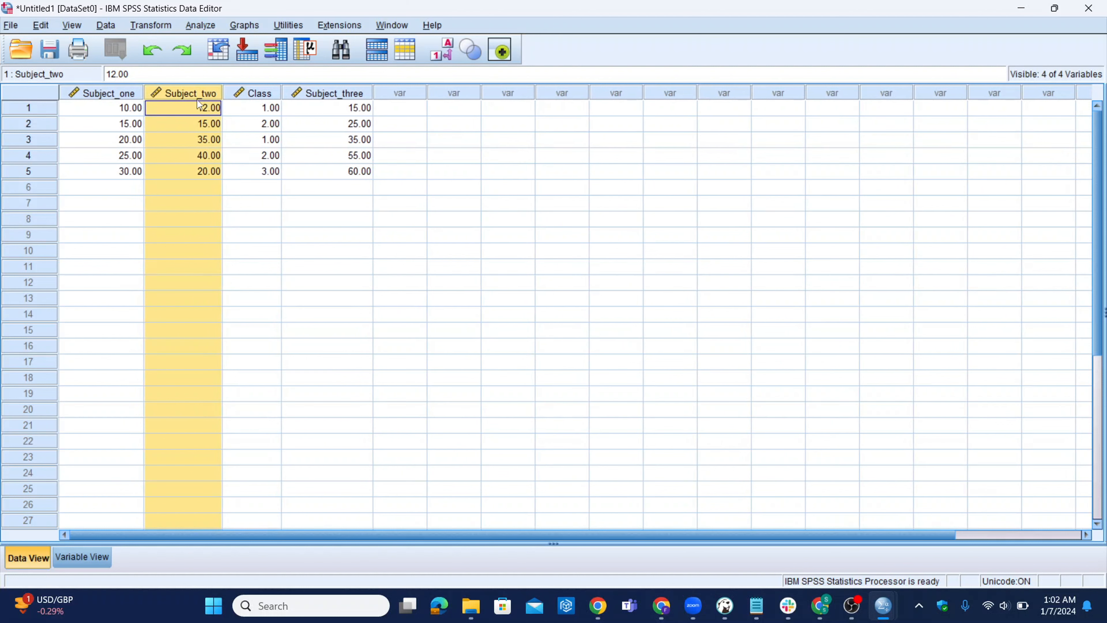
Step: Move the Class column in front of Subject_one so it is the first variable
left_click(264, 112)
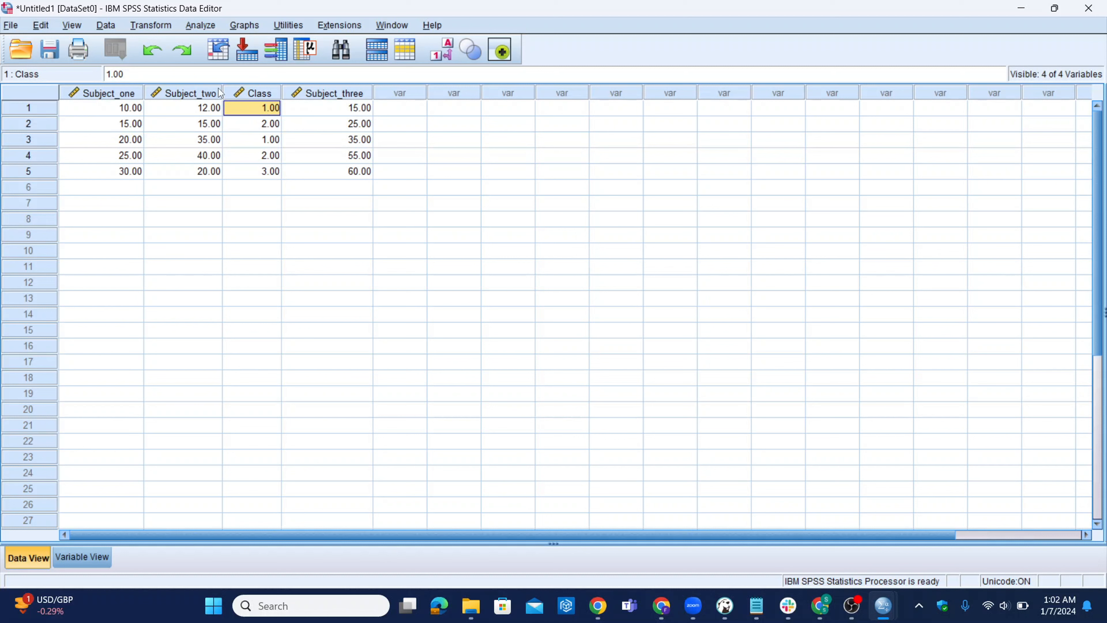
left_click(254, 93)
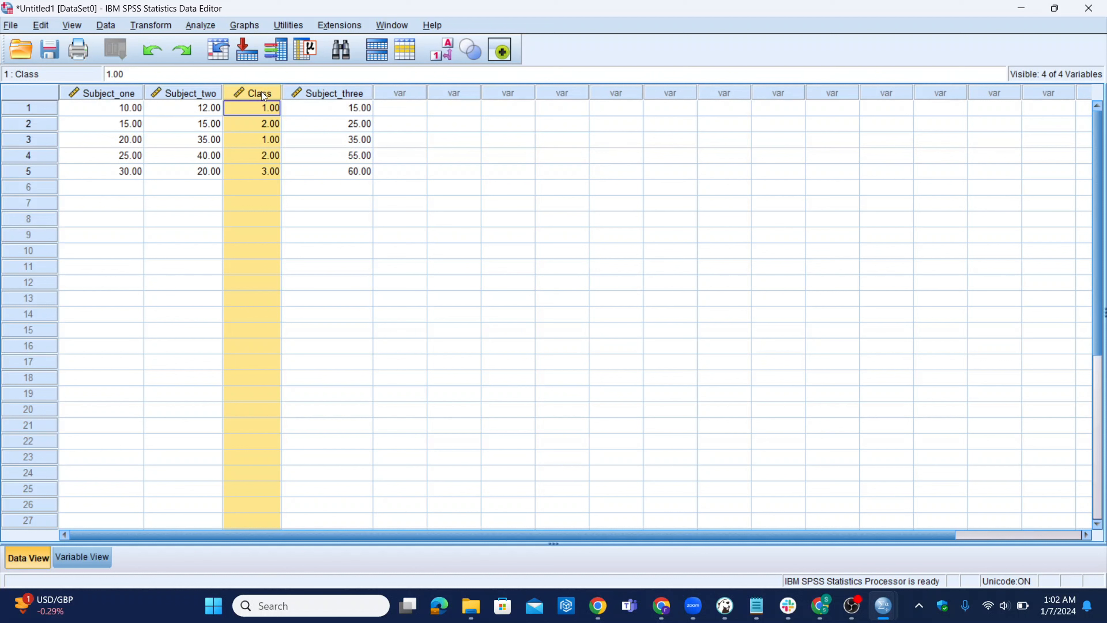
left_click_drag(262, 92, 100, 95)
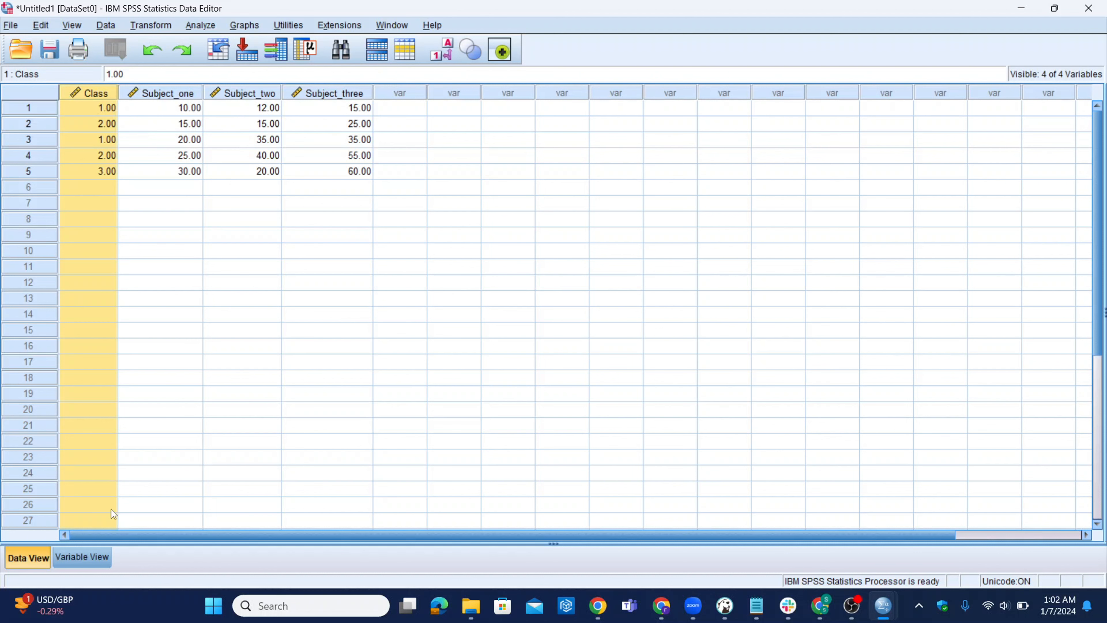
Step: Set the measurement level of Subject_three to Scale in Variable View
left_click(89, 563)
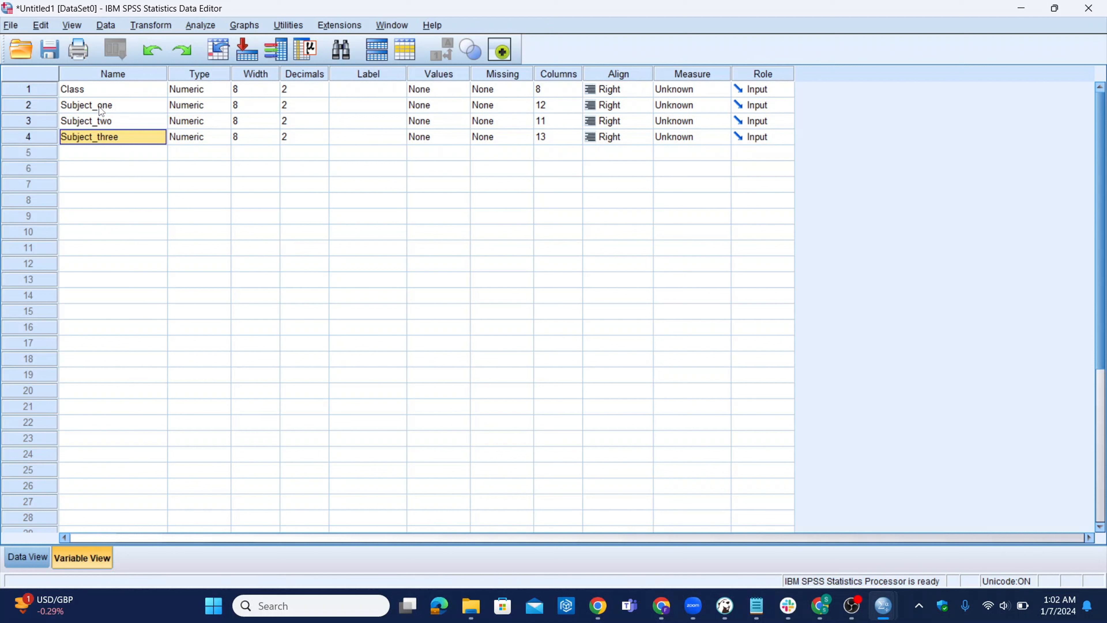
left_click_drag(98, 106, 99, 135)
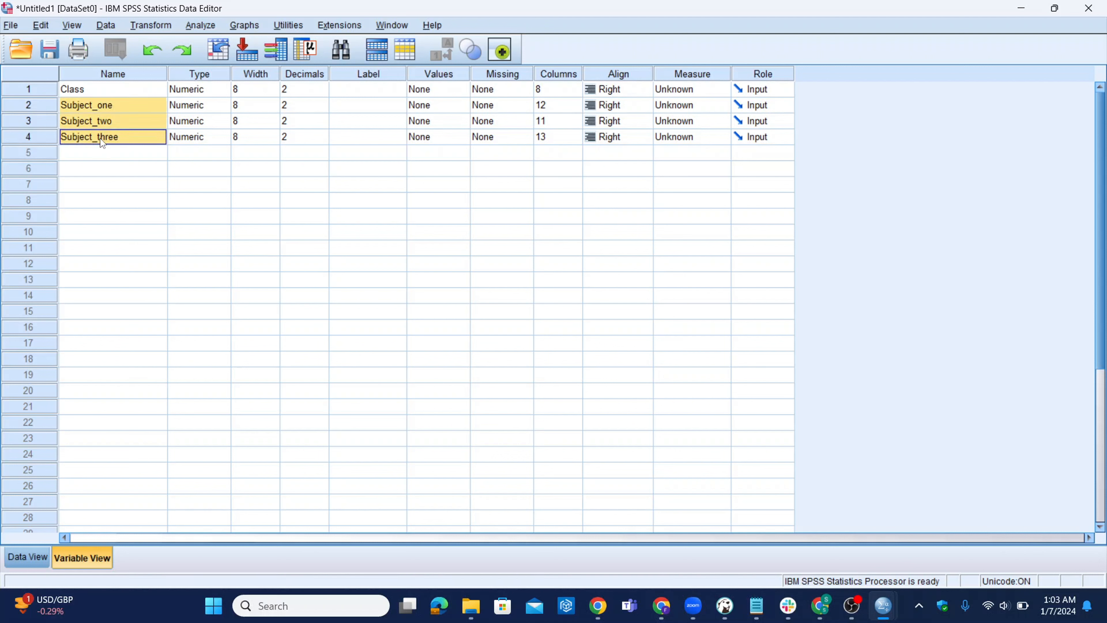
key("Tab")
key("Tab")
key("Tab")
key("Tab")
key("Tab")
key("Tab")
key("Tab")
key("Tab")
key("Tab")
key("Tab")
key("shift+Tab")
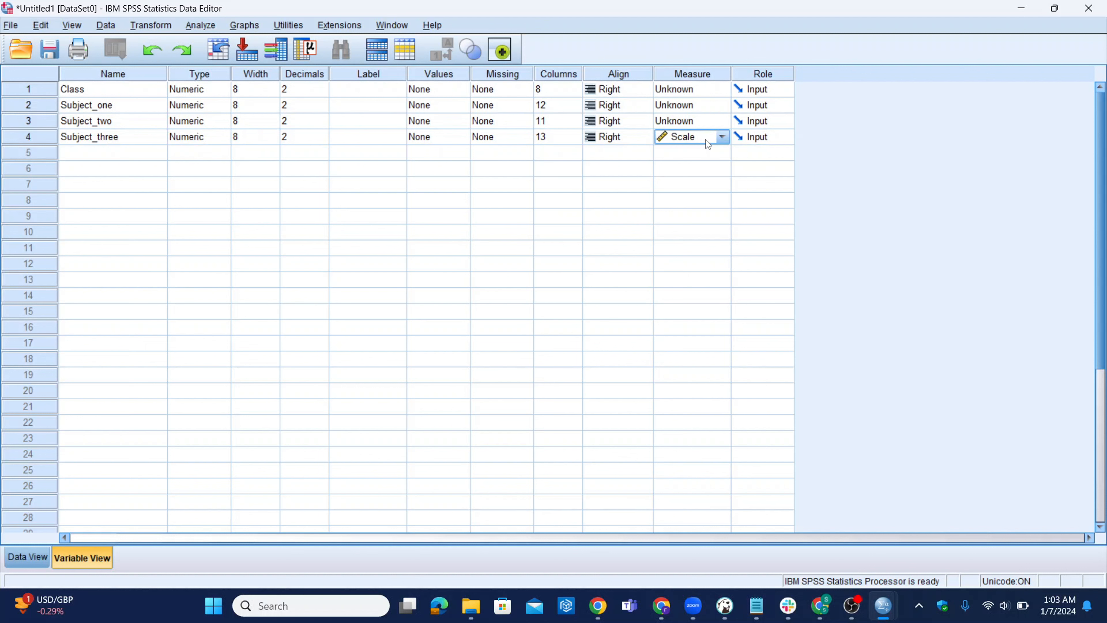
left_click(721, 137)
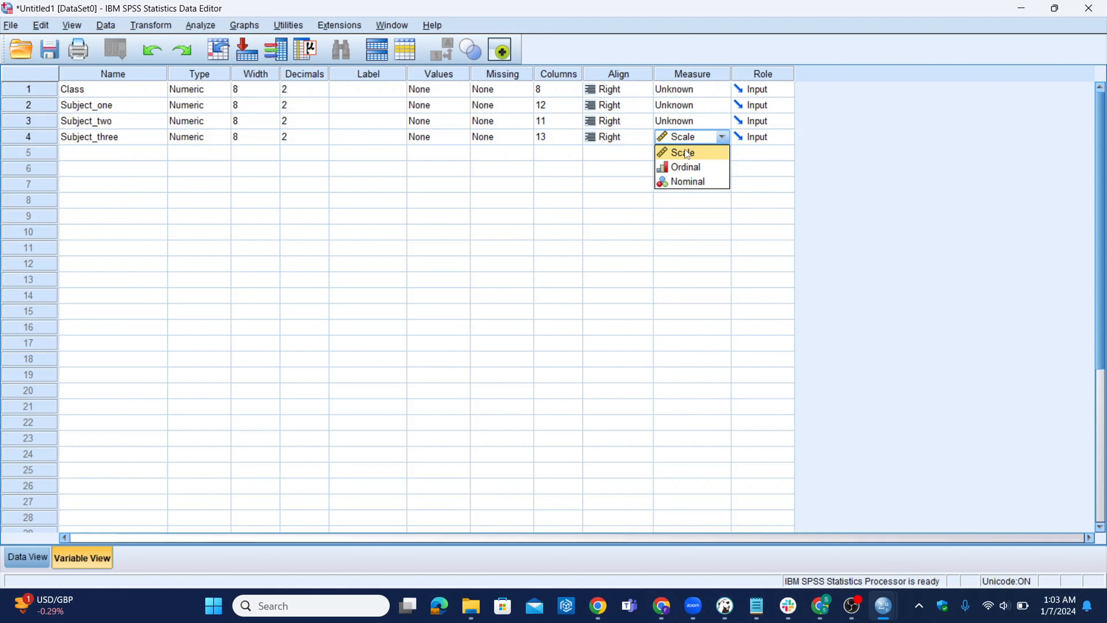
left_click(687, 153)
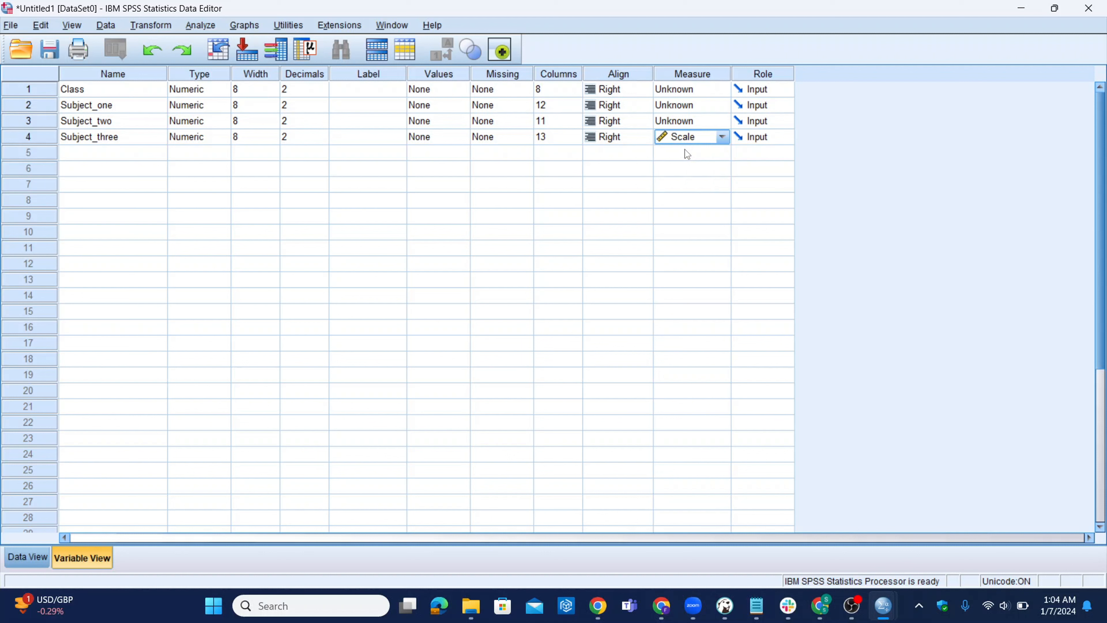
Step: Set the measurement level of Subject_two and Subject_one to Scale
left_click(693, 136)
left_click(696, 131)
left_click(696, 128)
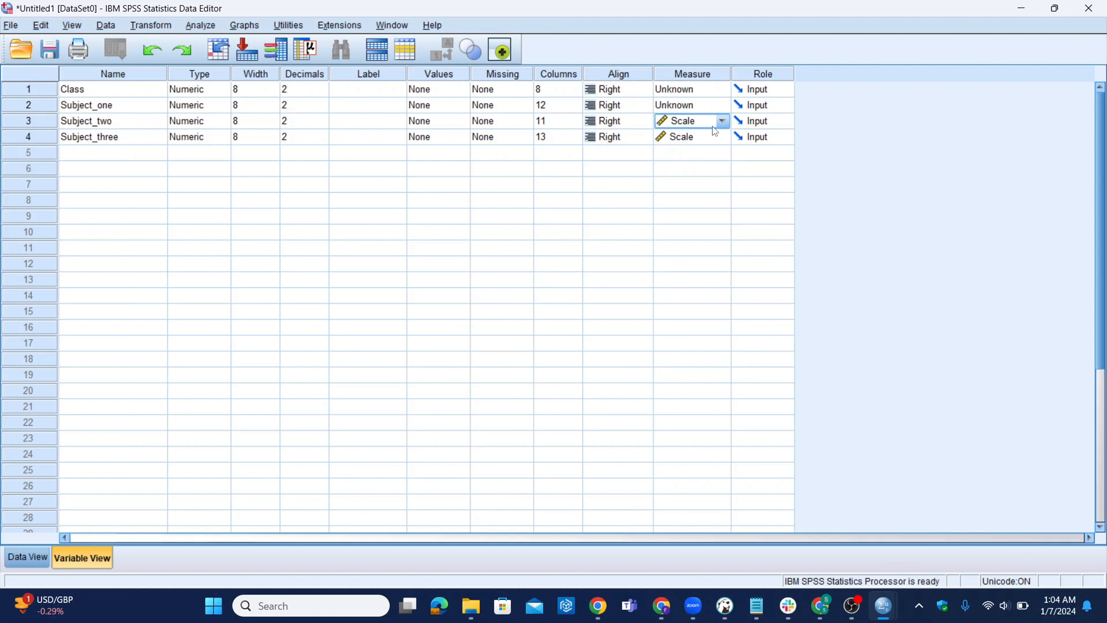
left_click(693, 105)
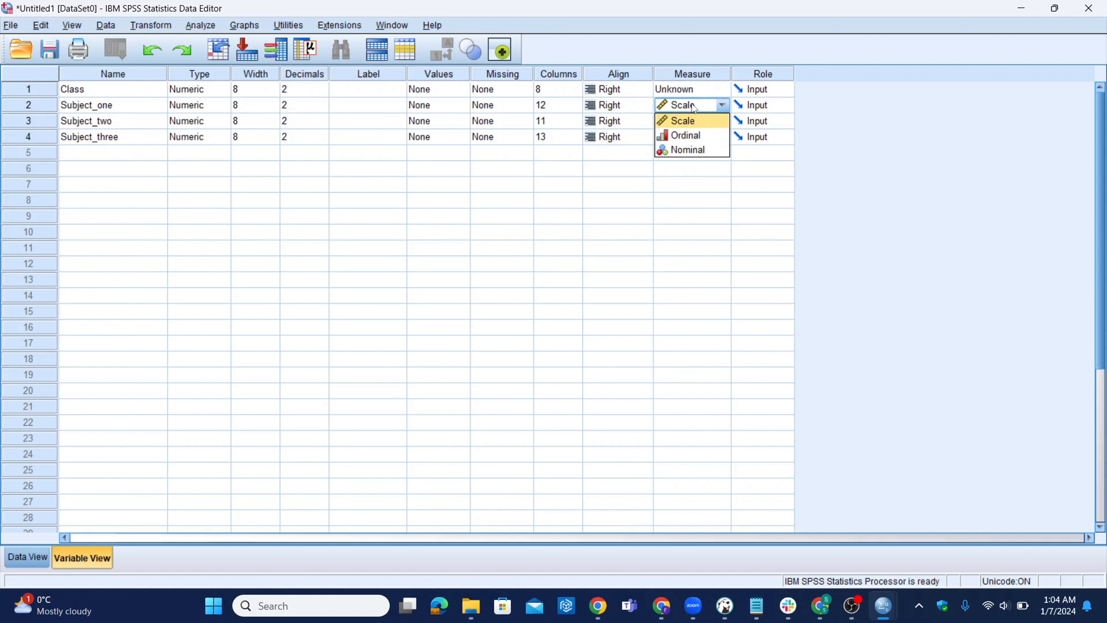
left_click(693, 120)
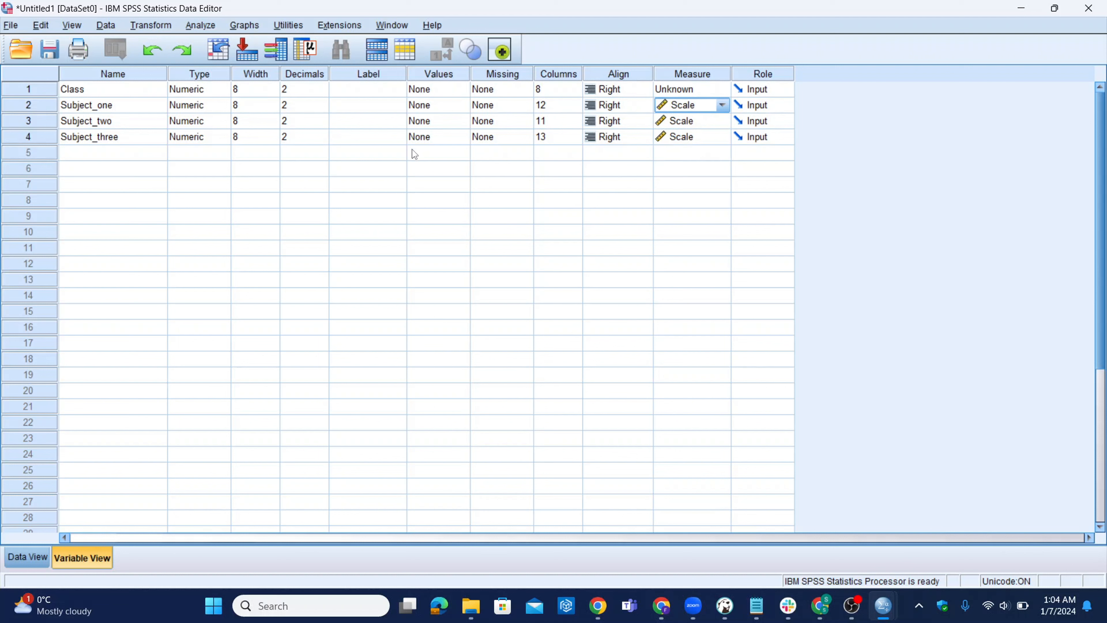
Step: Compare the Class codes with the subject scores in Data View and the variables' measurement levels in Variable View
left_click(29, 560)
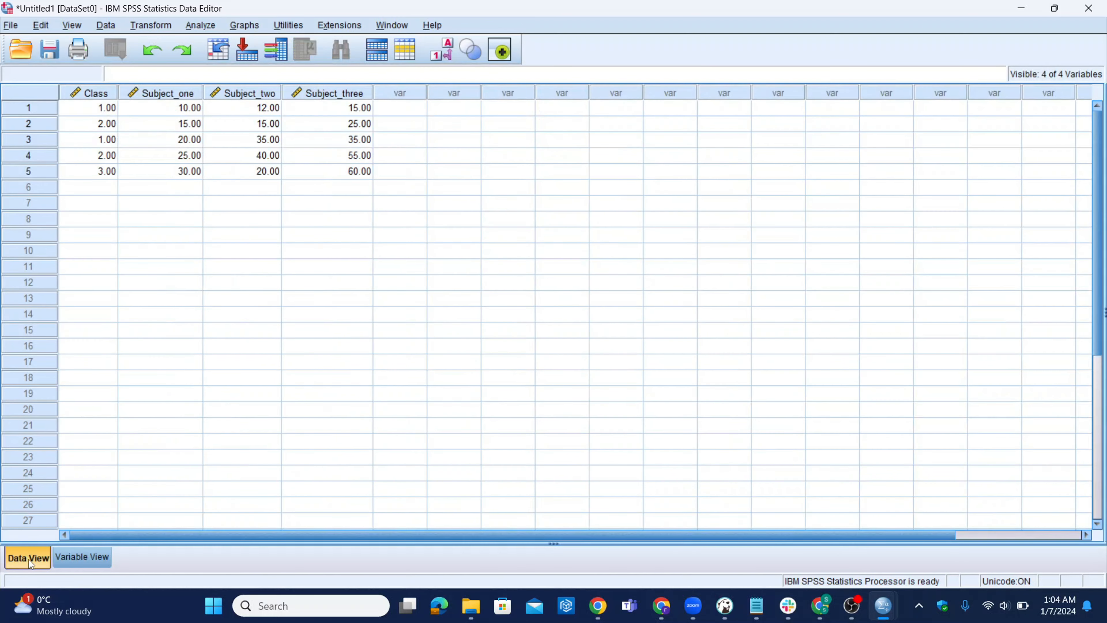
left_click(111, 114)
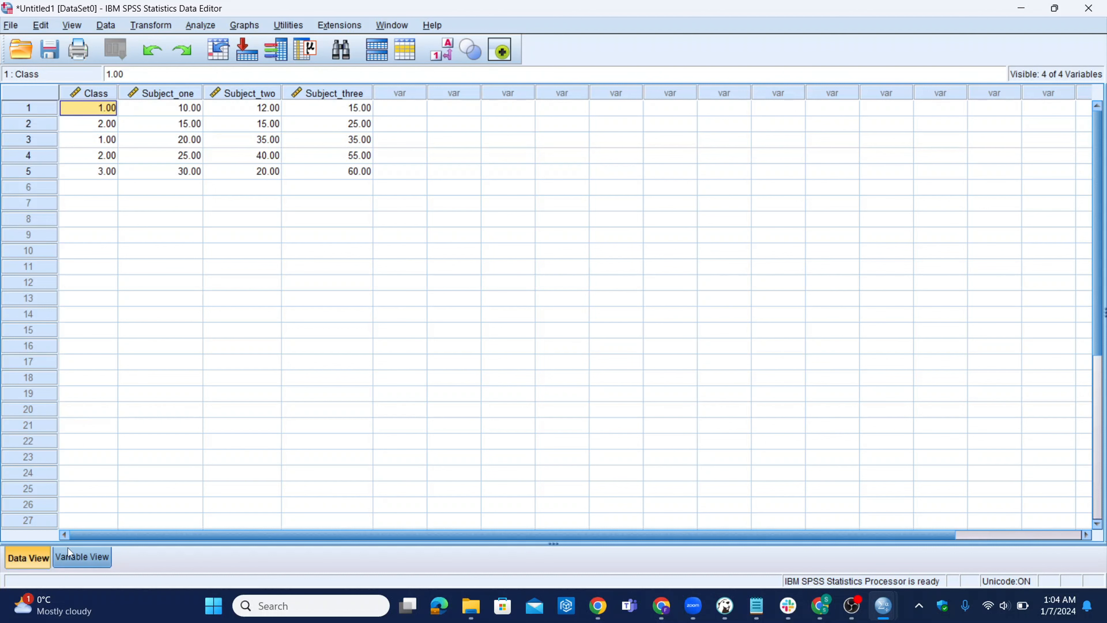
left_click(71, 563)
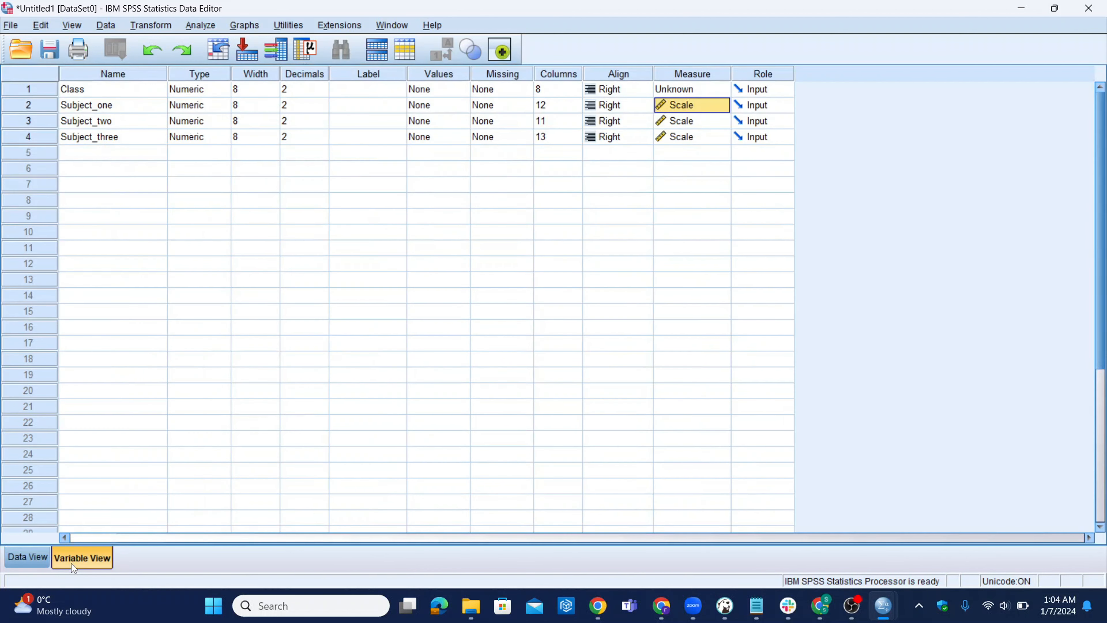
left_click(36, 561)
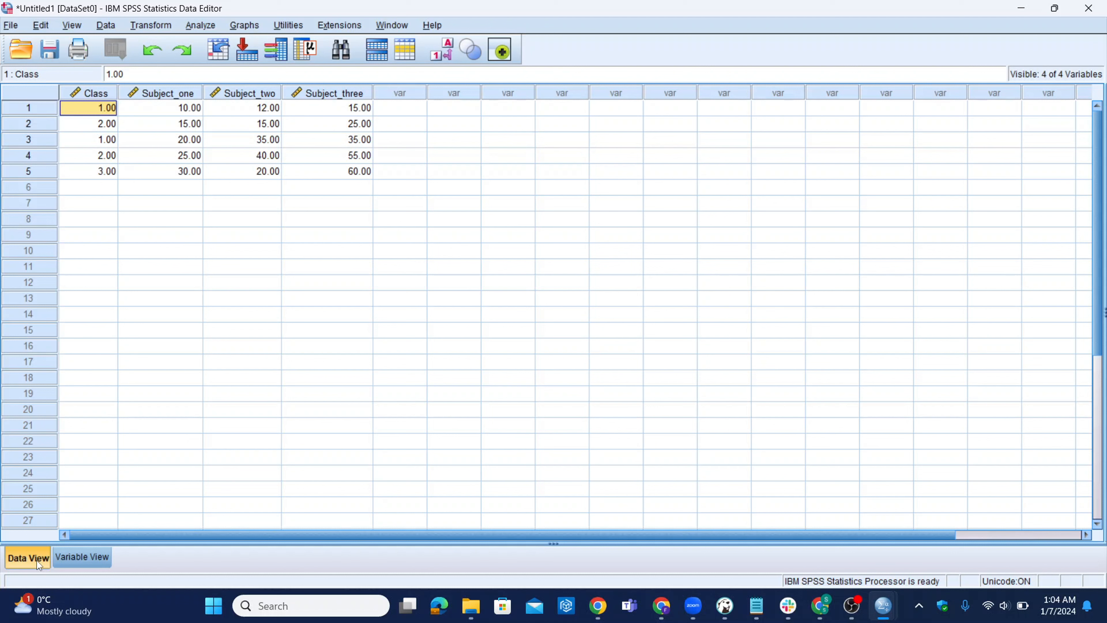
left_click(415, 114)
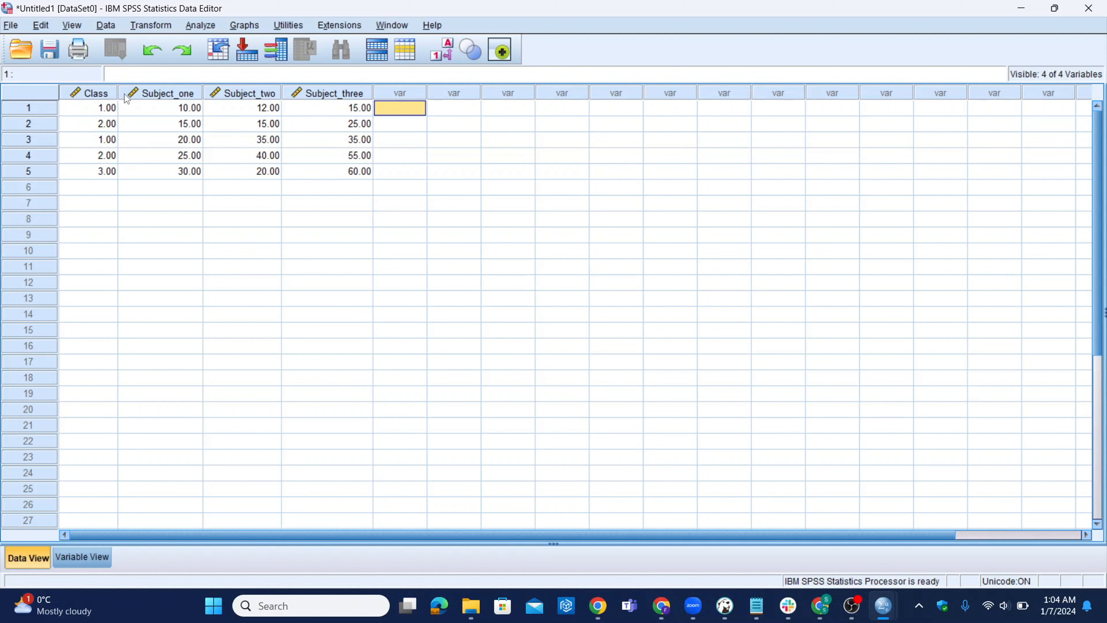
left_click(112, 107)
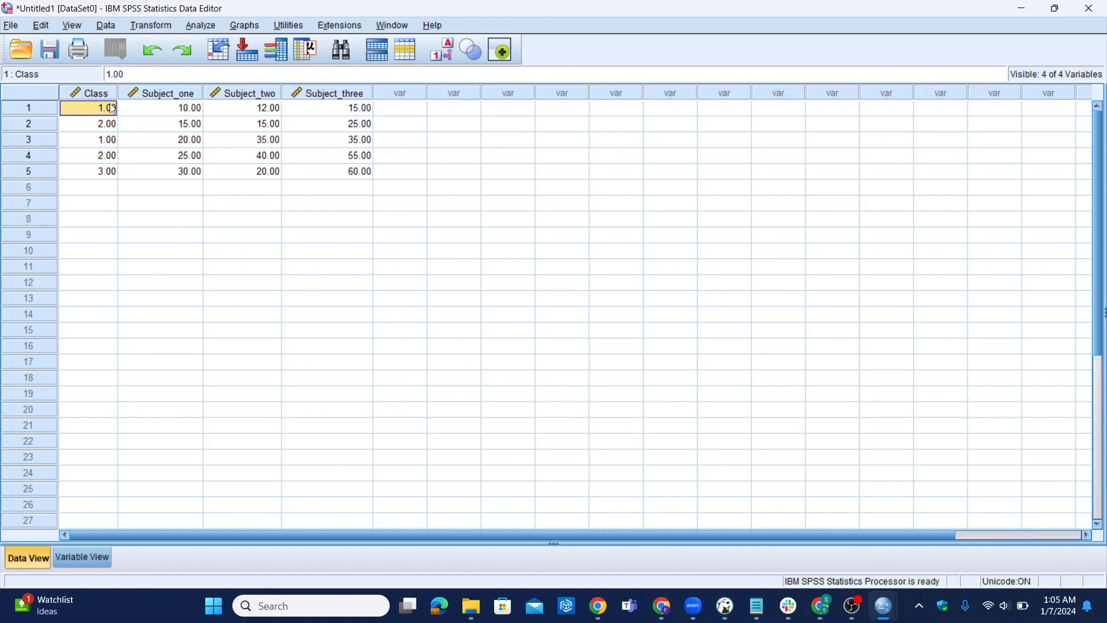
left_click(411, 110)
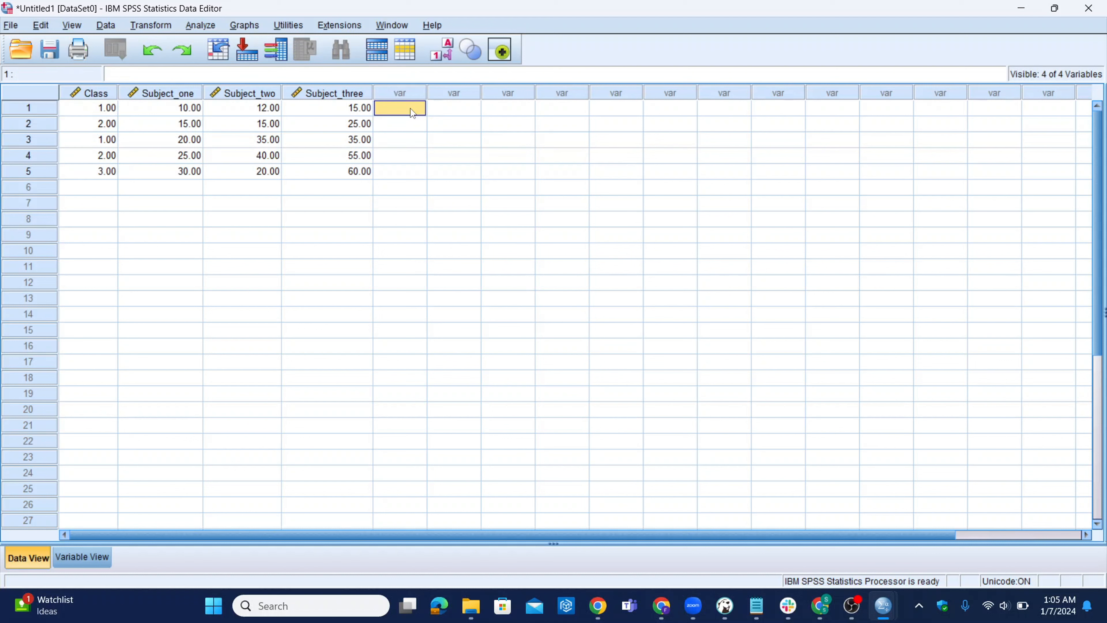
left_click(191, 94)
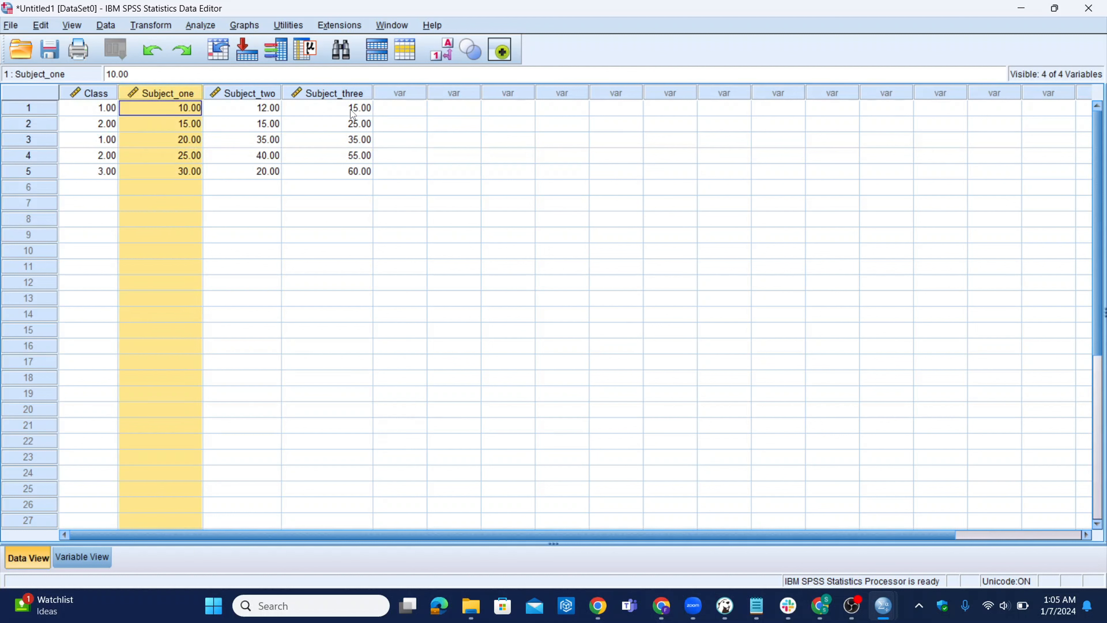
left_click(96, 113)
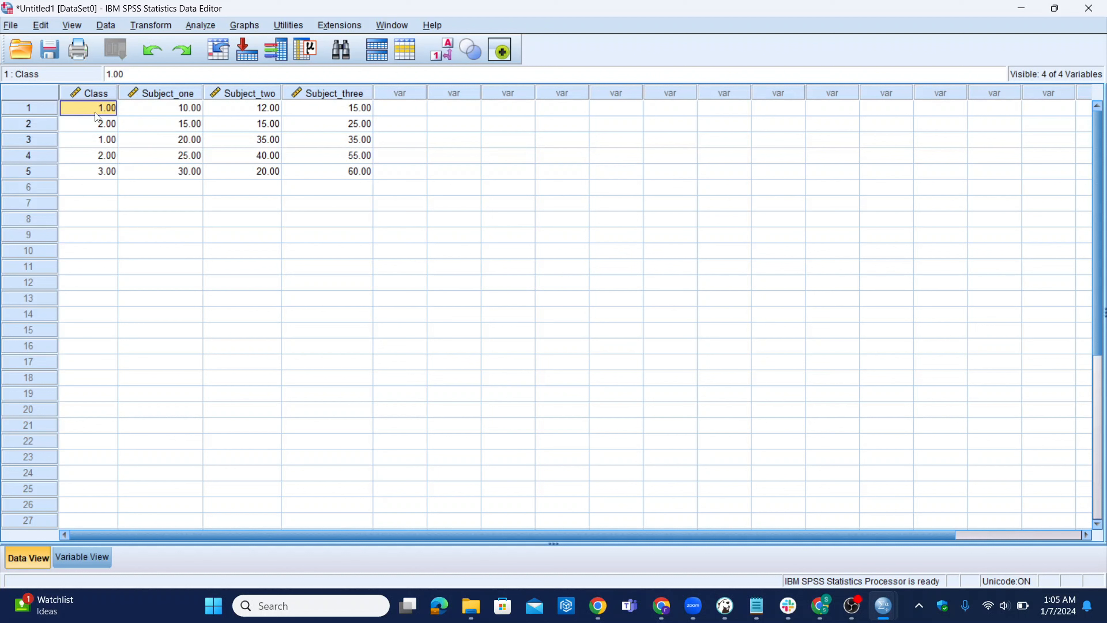
left_click(79, 558)
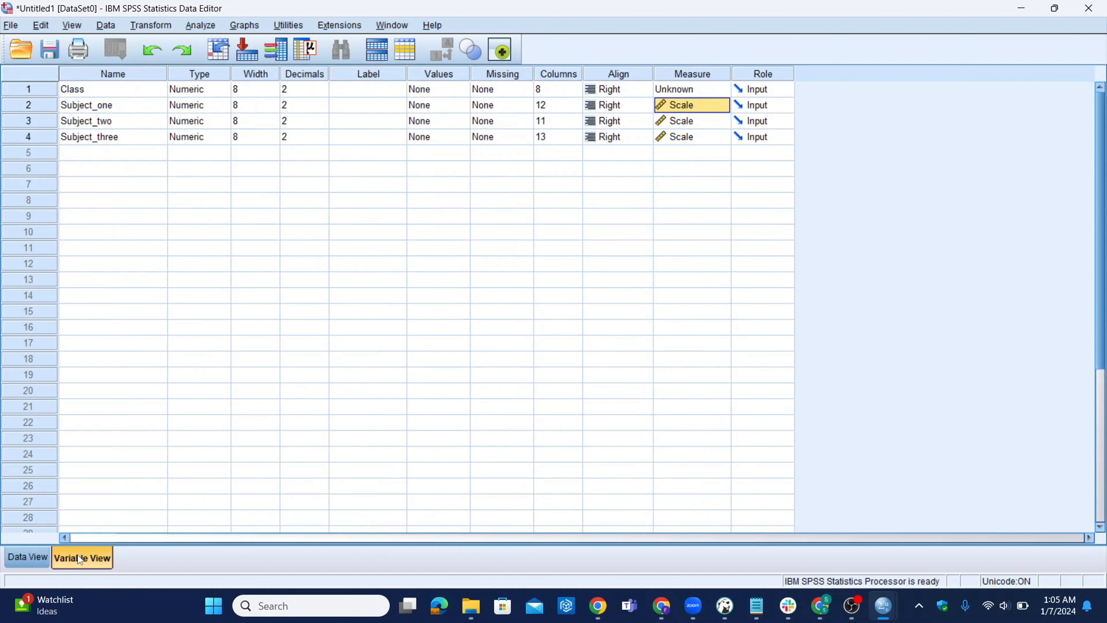
left_click(29, 552)
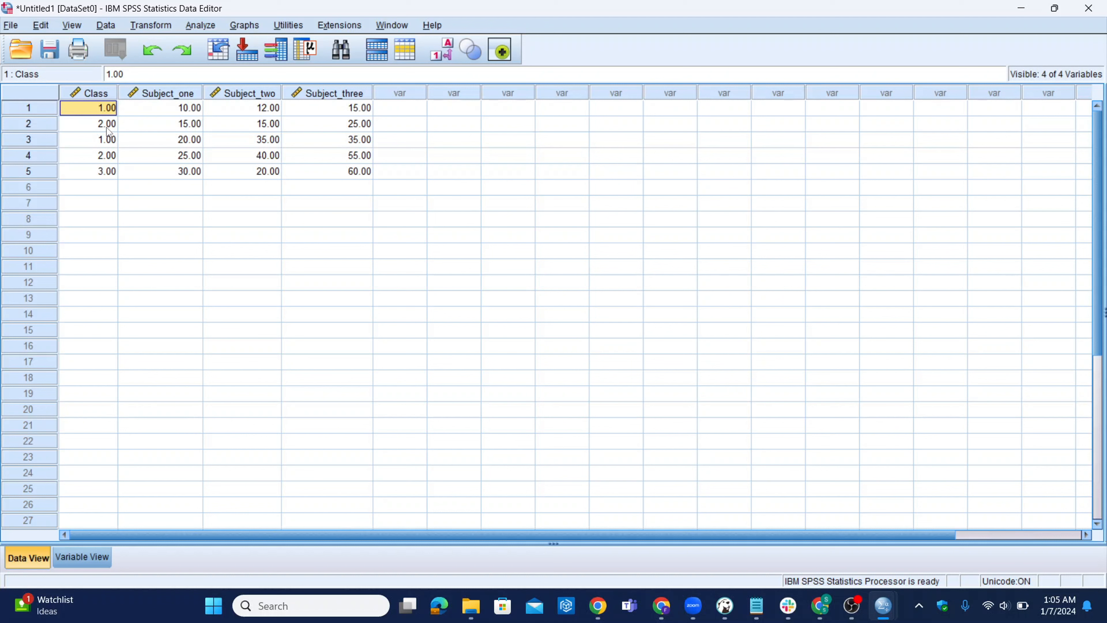
left_click(110, 176)
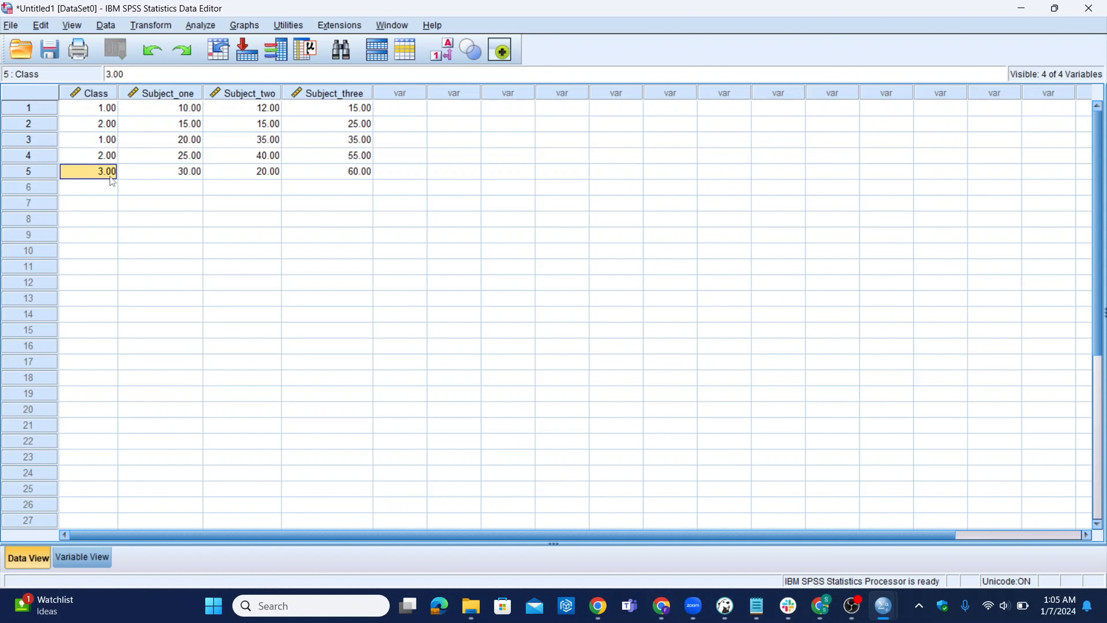
Step: Set the measurement level of the Class variable to Nominal in Variable View
left_click(78, 557)
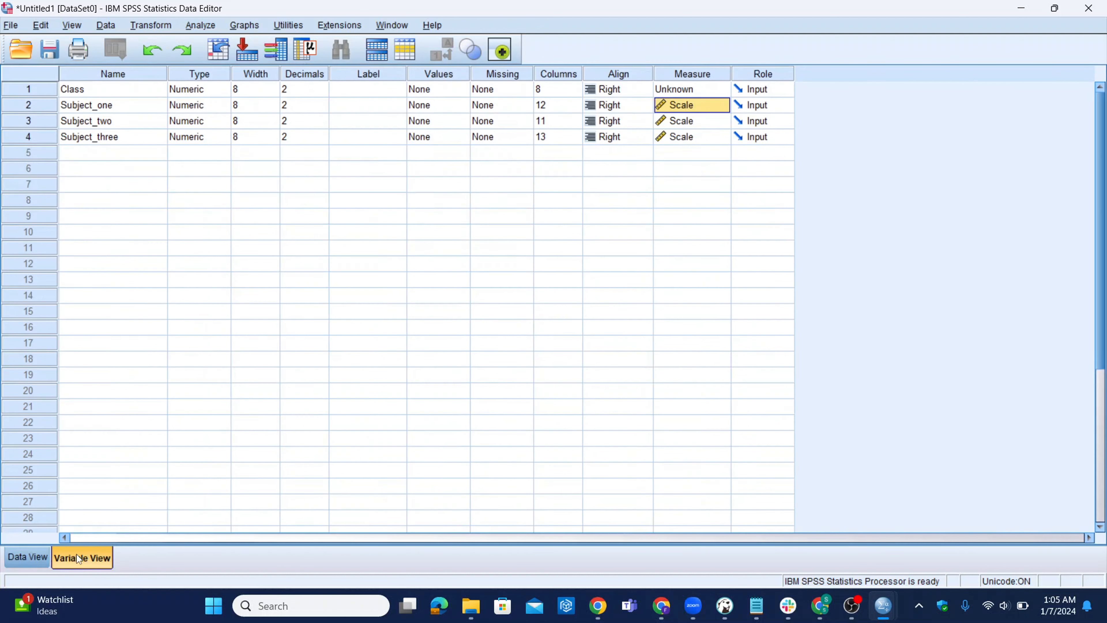
left_click(694, 94)
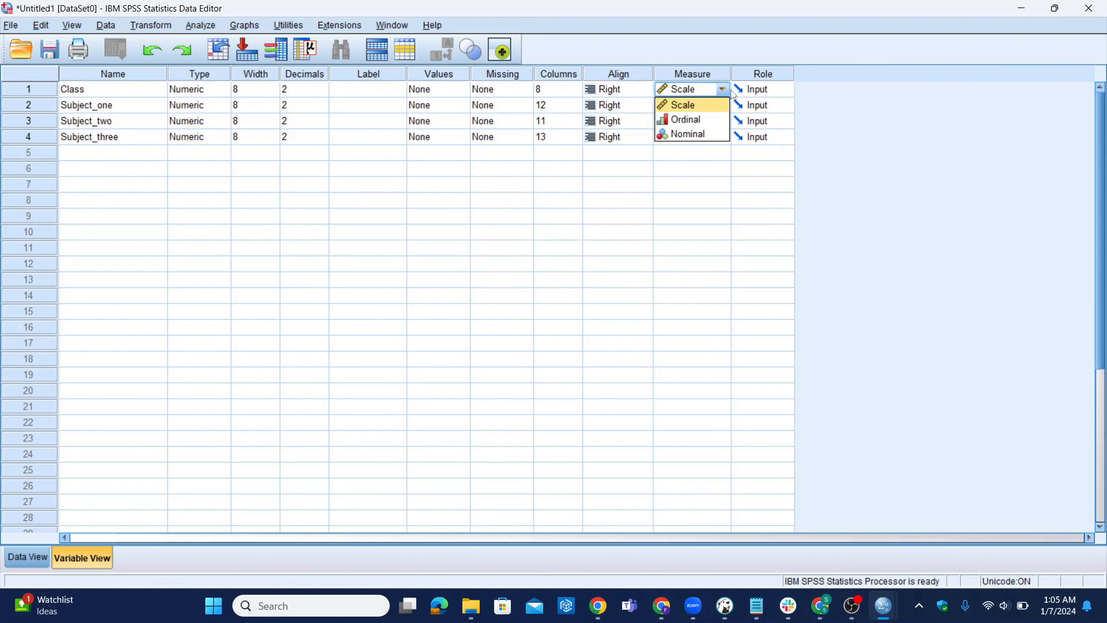
left_click(739, 55)
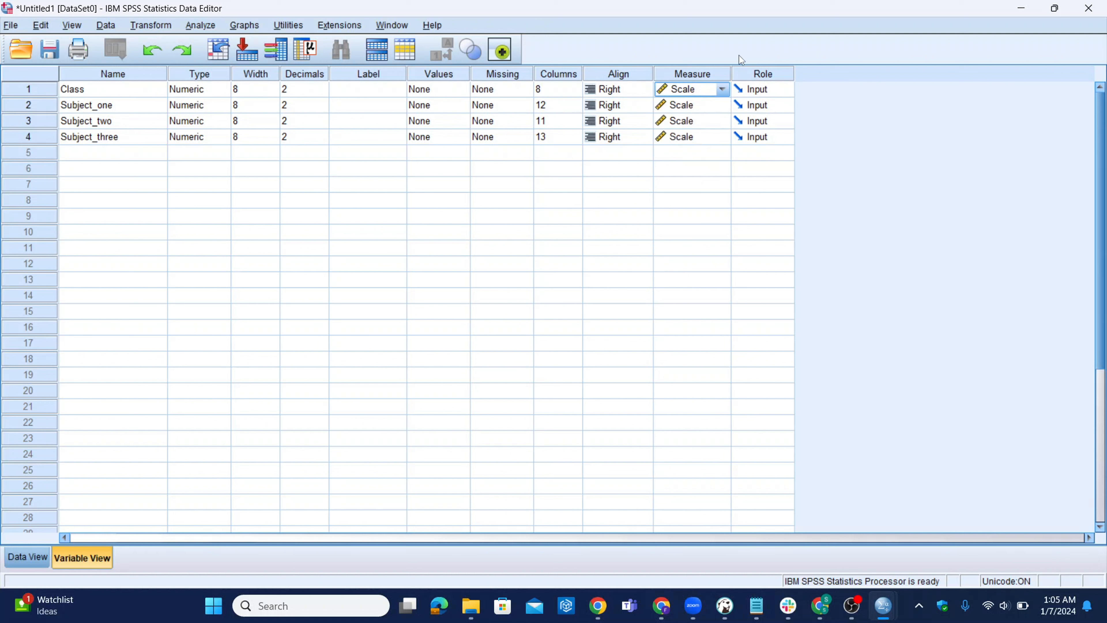
left_click(722, 90)
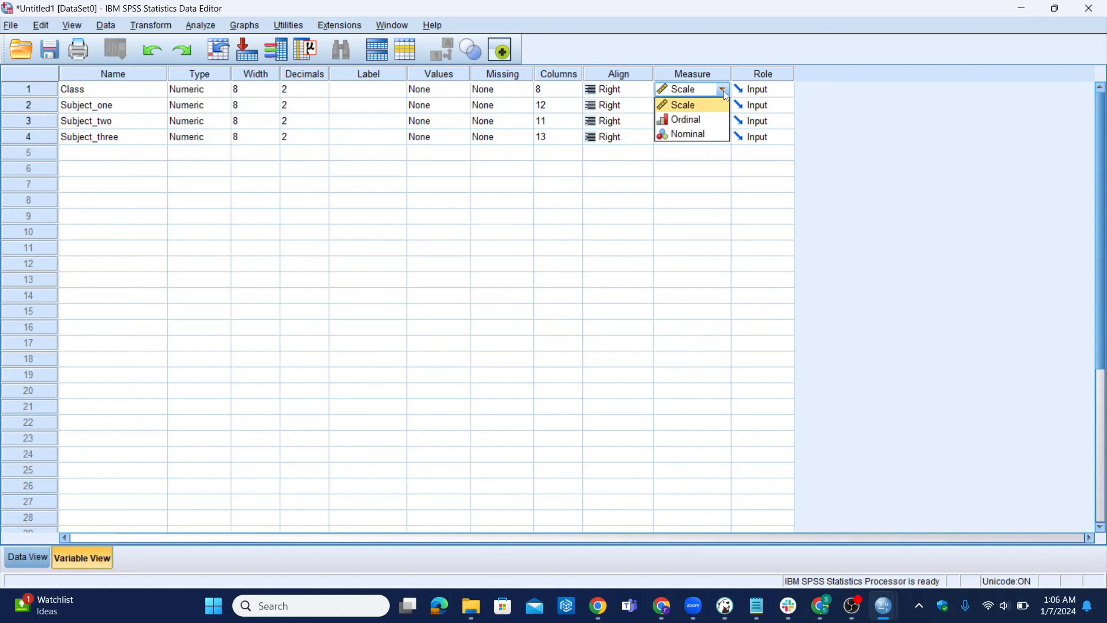
left_click(700, 134)
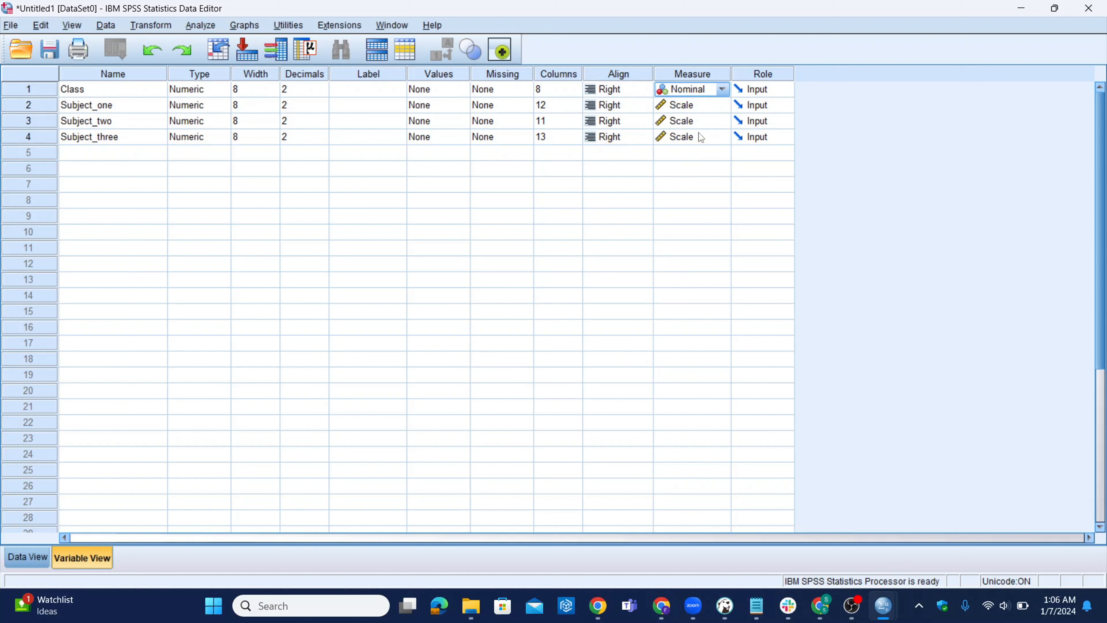
Step: Review the available measurement levels for the Class variable, keeping Nominal
left_click(723, 91)
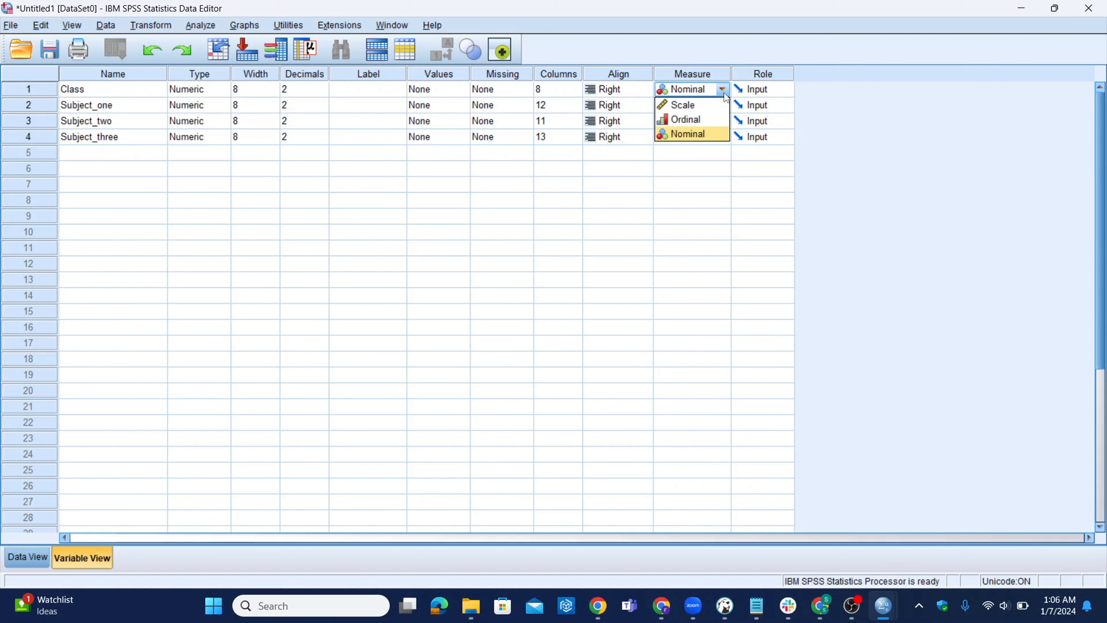
left_click(690, 133)
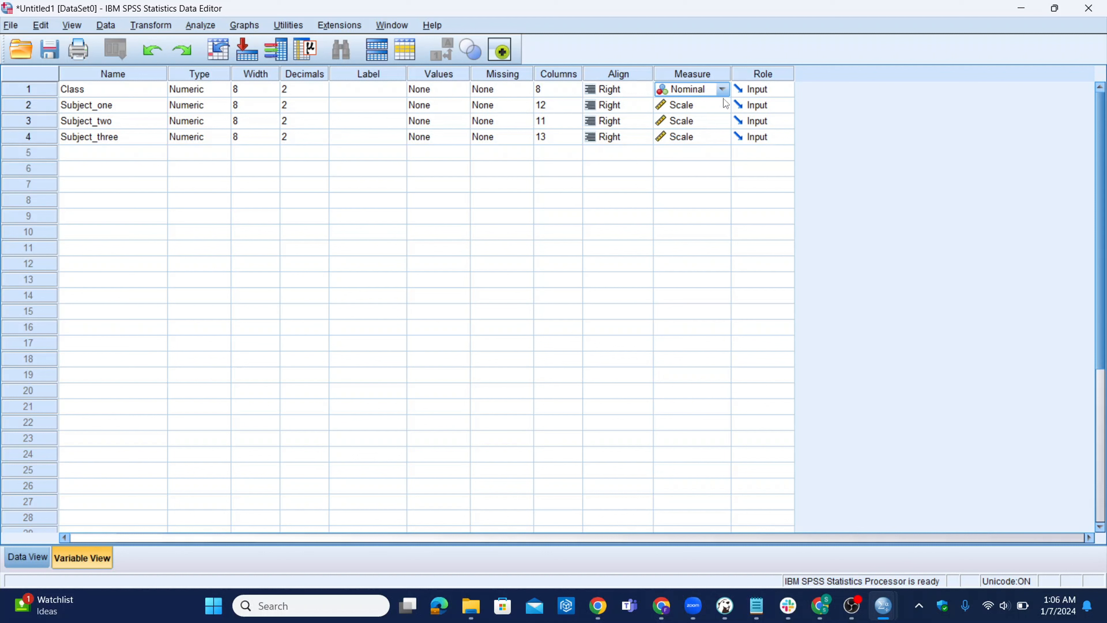
left_click(722, 89)
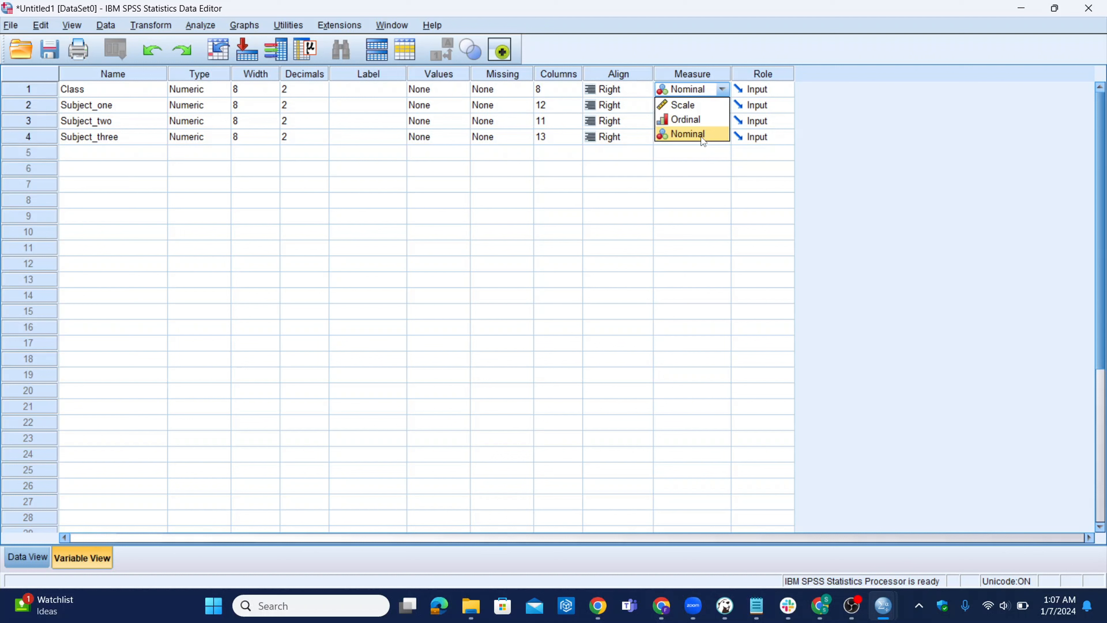
left_click(700, 137)
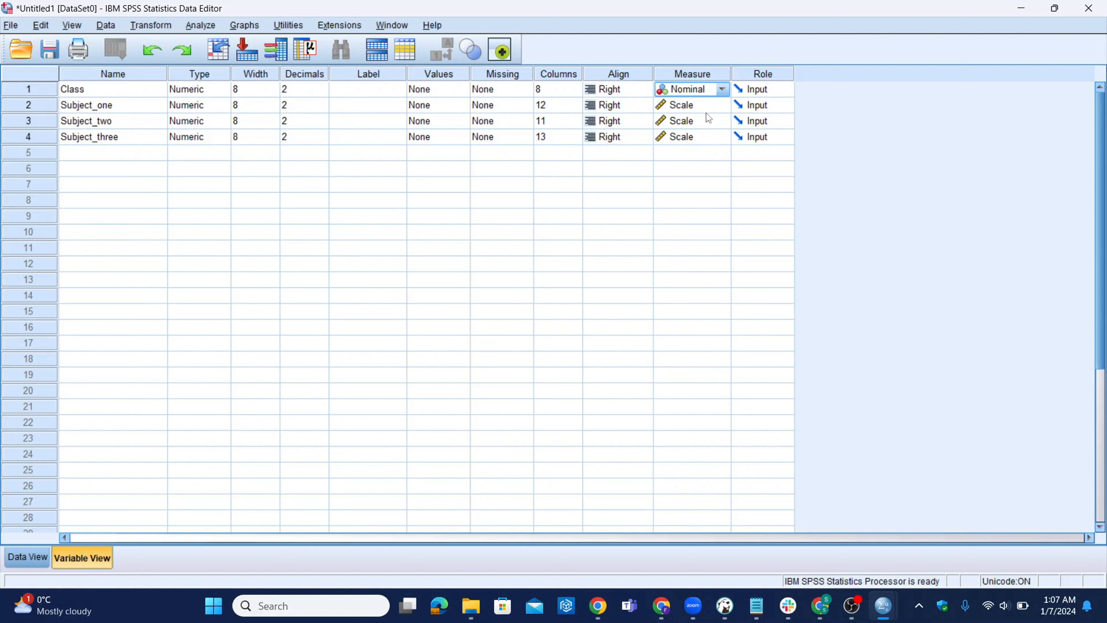
Step: Set the Class variable's decimals to 0 and check its values in Data View before returning to Variable View
left_click(286, 90)
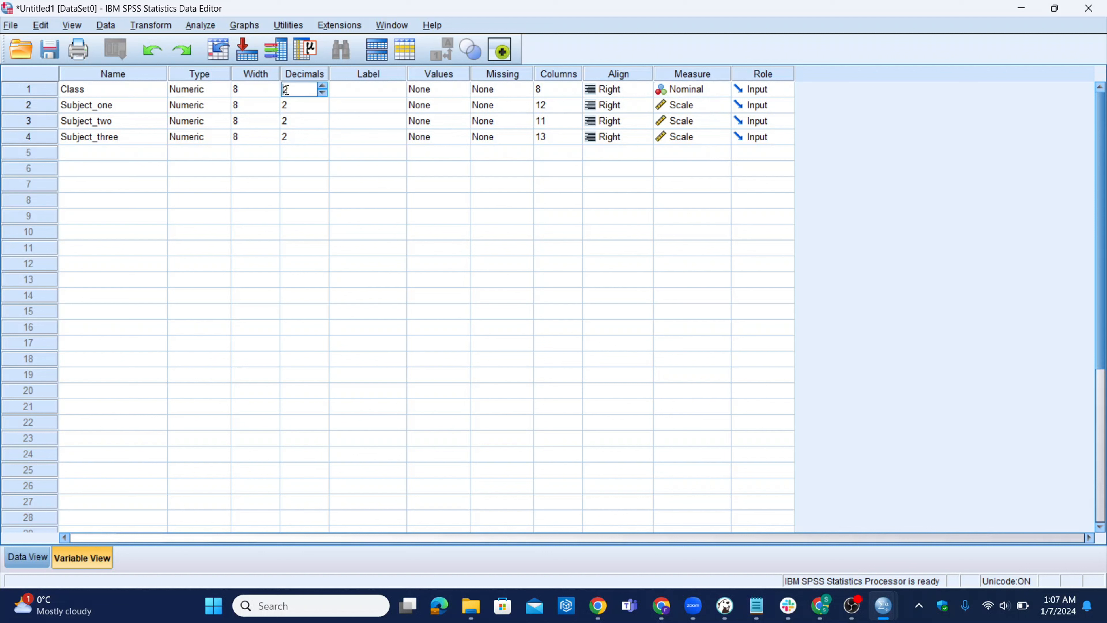
left_click(323, 94)
left_click(322, 95)
left_click(27, 561)
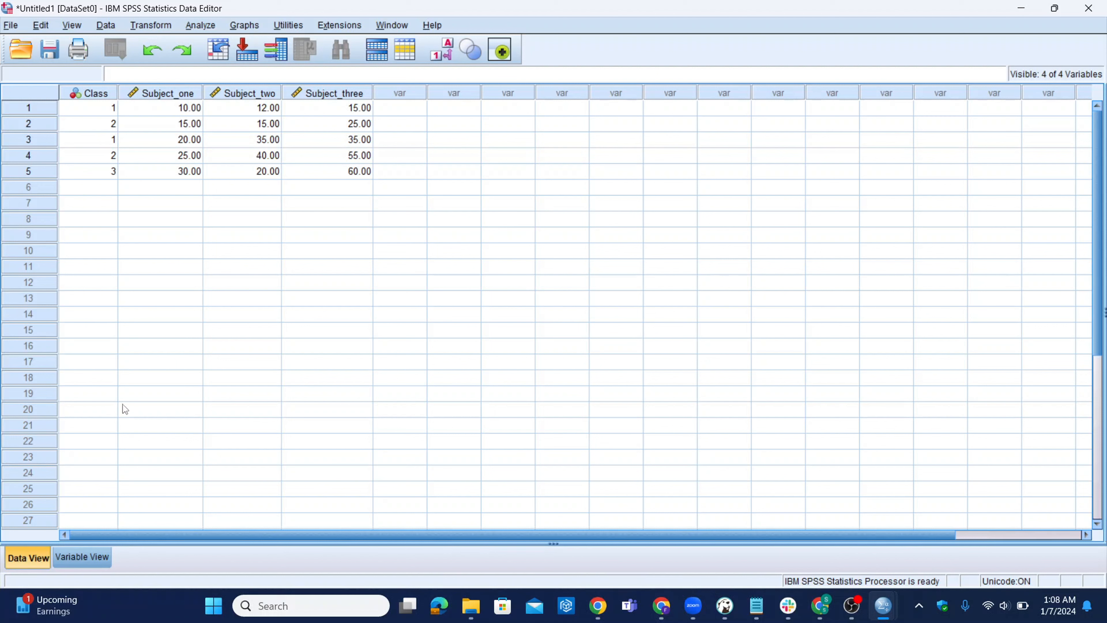
left_click(88, 553)
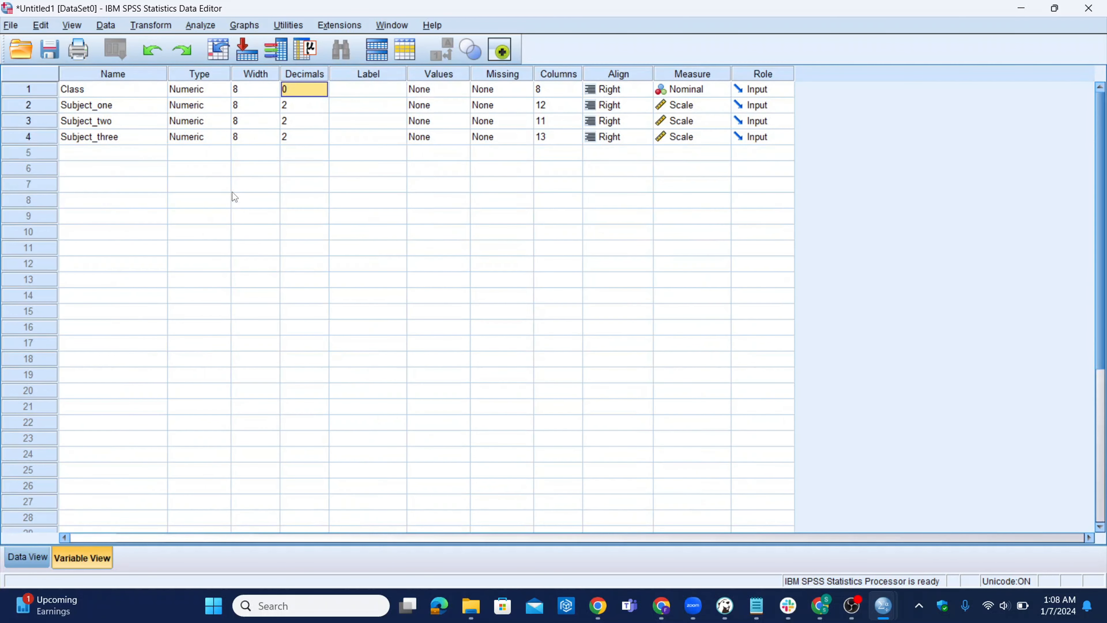
Step: Set the decimals of Subject_one, Subject_two and Subject_three to 0
left_click(307, 109)
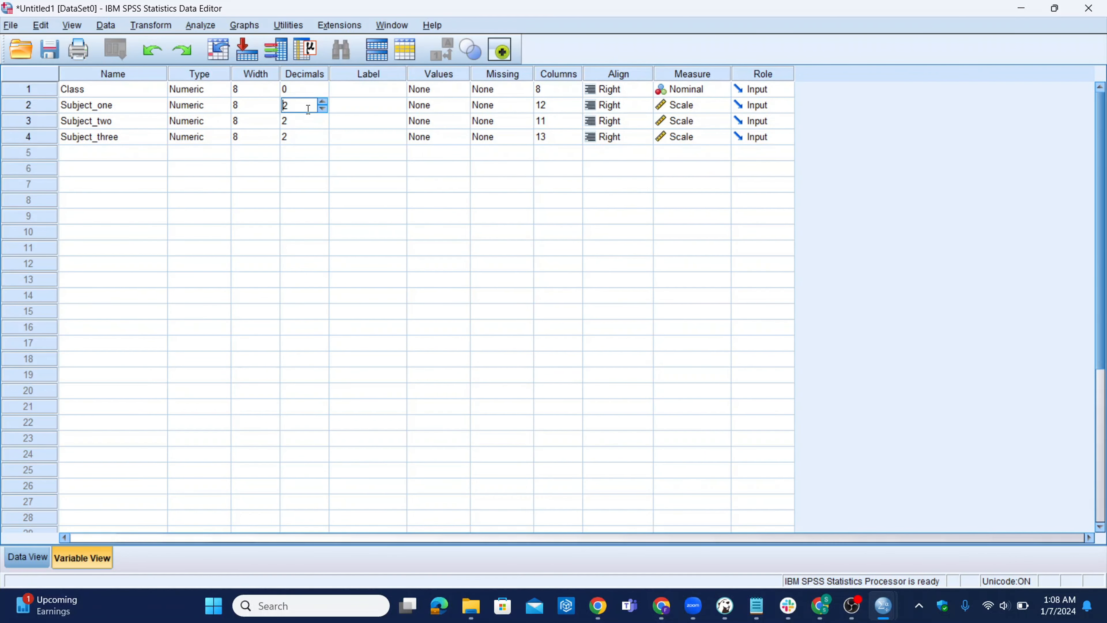
left_click(319, 109)
left_click(320, 109)
left_click(320, 124)
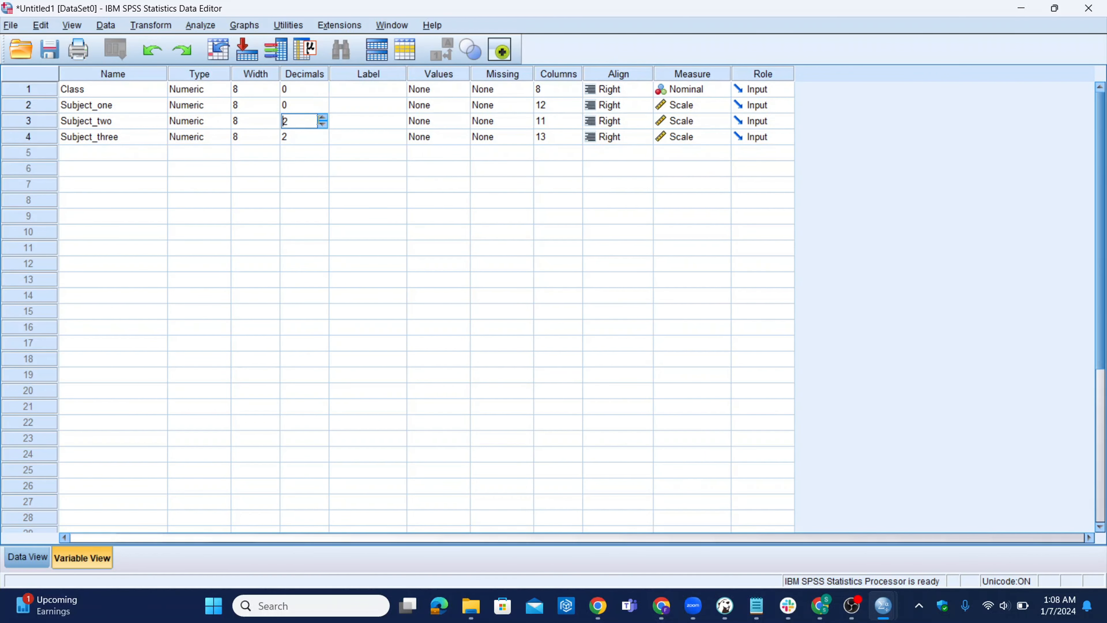
left_click(323, 125)
left_click(323, 125)
left_click(314, 140)
left_click(323, 141)
left_click(323, 141)
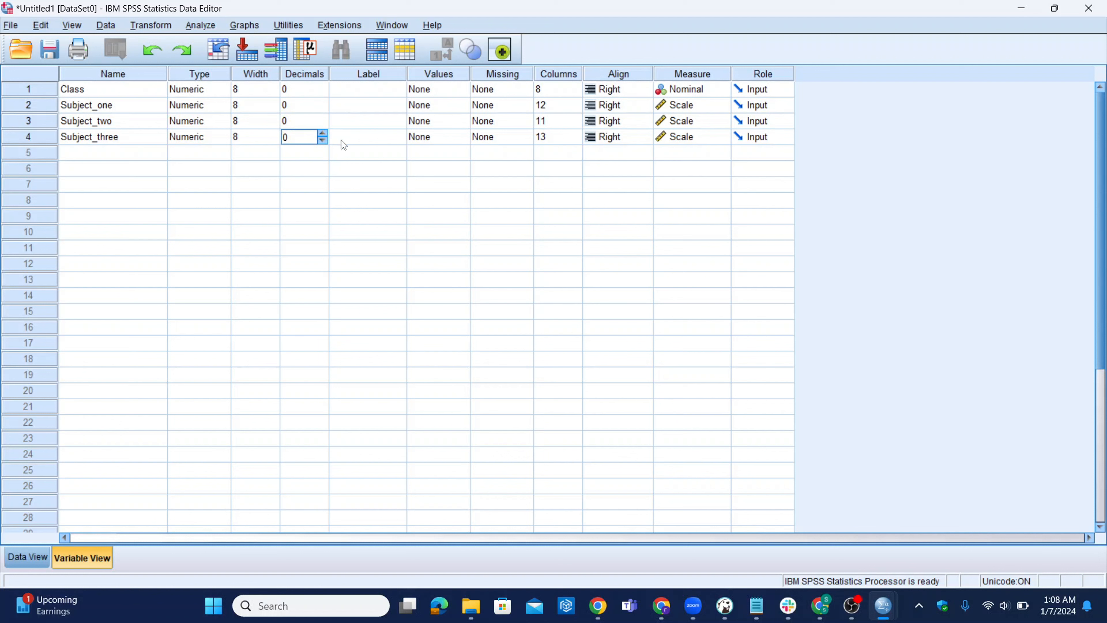
Step: Review the Label and Values attributes alongside the names of the four variables in Variable View
left_click(366, 140)
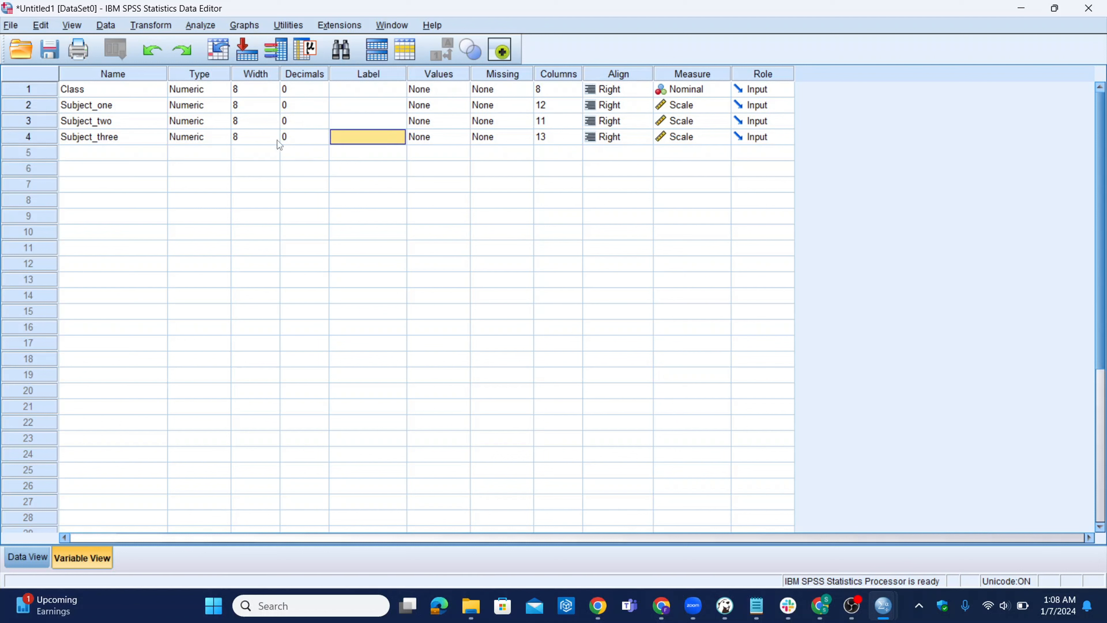
left_click(300, 135)
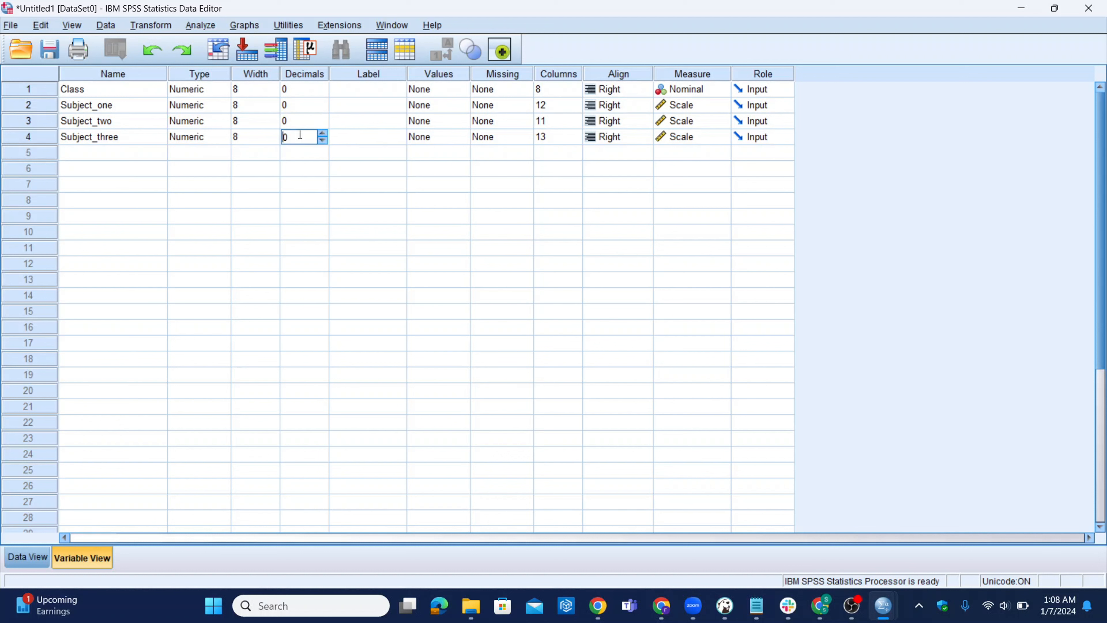
left_click(367, 139)
left_click(439, 139)
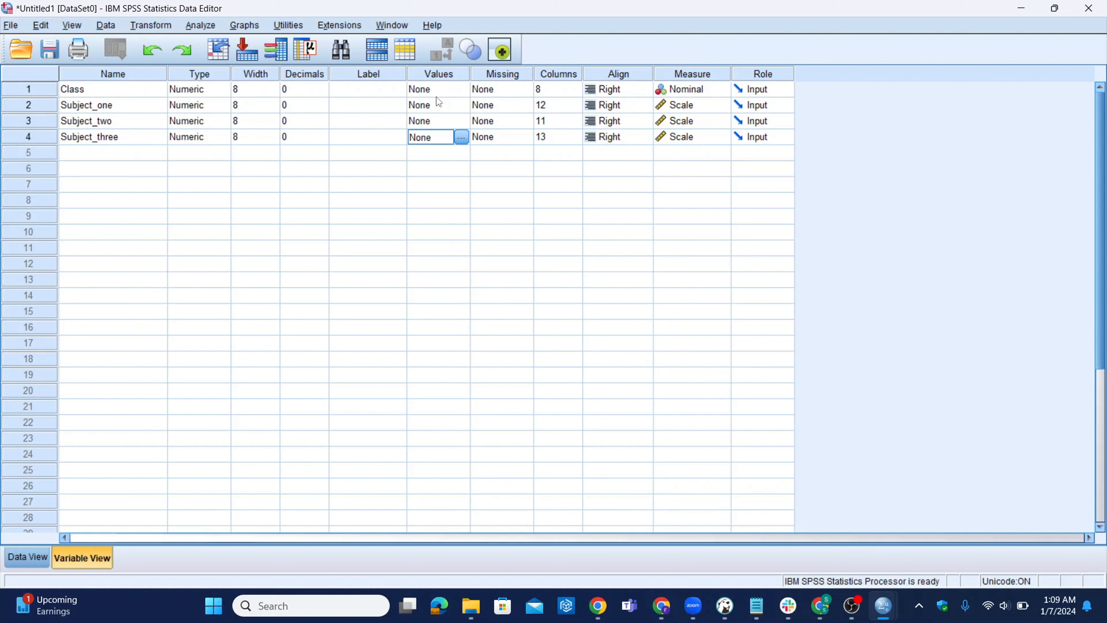
left_click(378, 94)
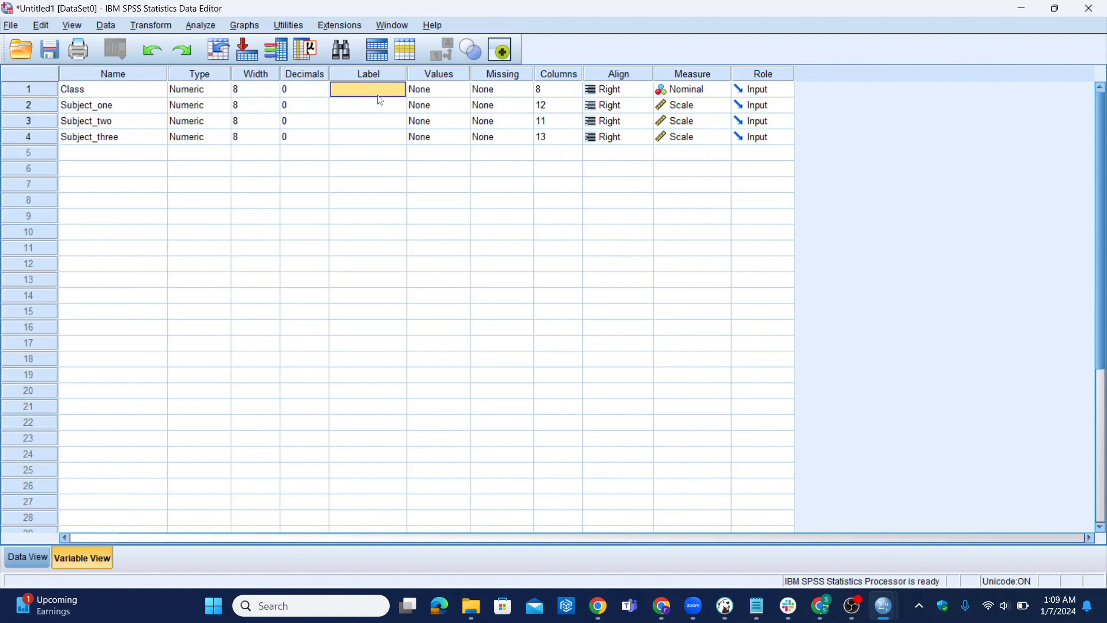
left_click(131, 92)
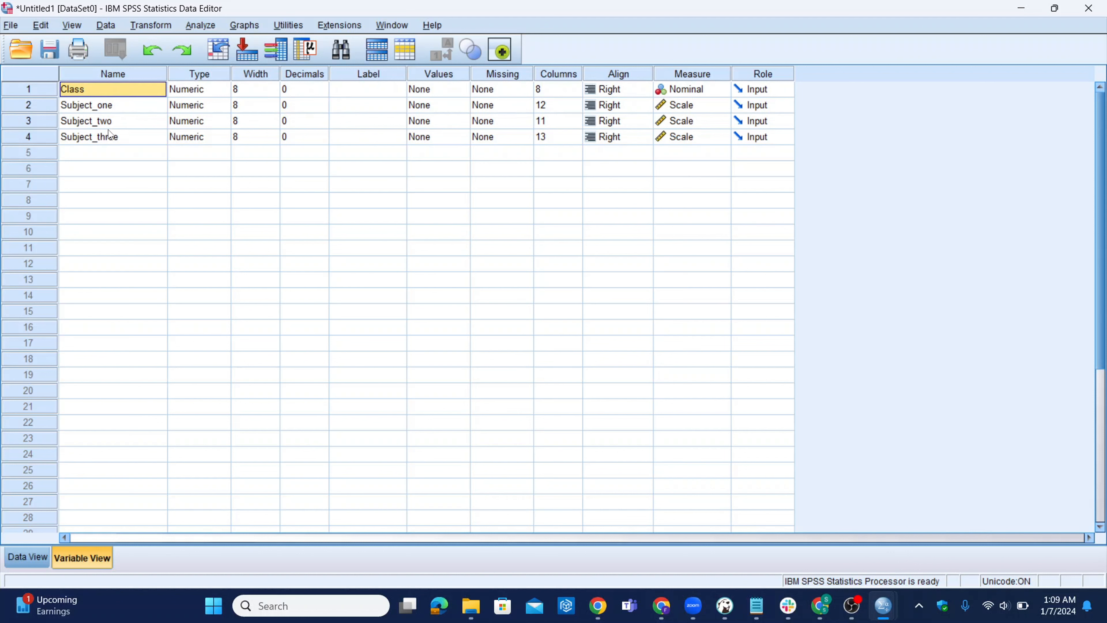
left_click(101, 109)
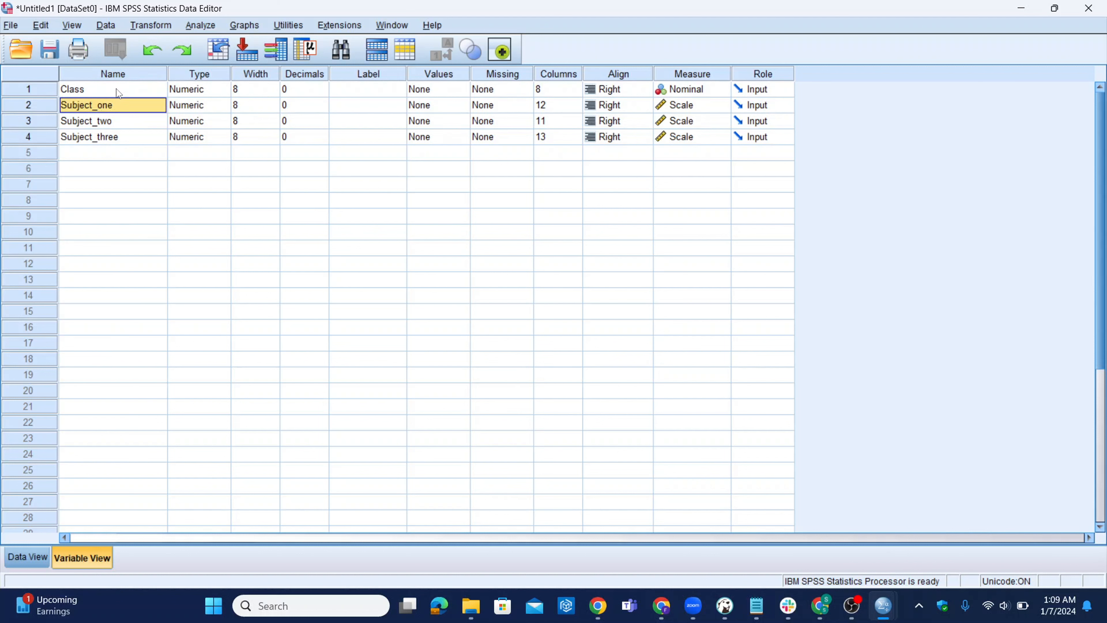
left_click_drag(119, 93, 109, 135)
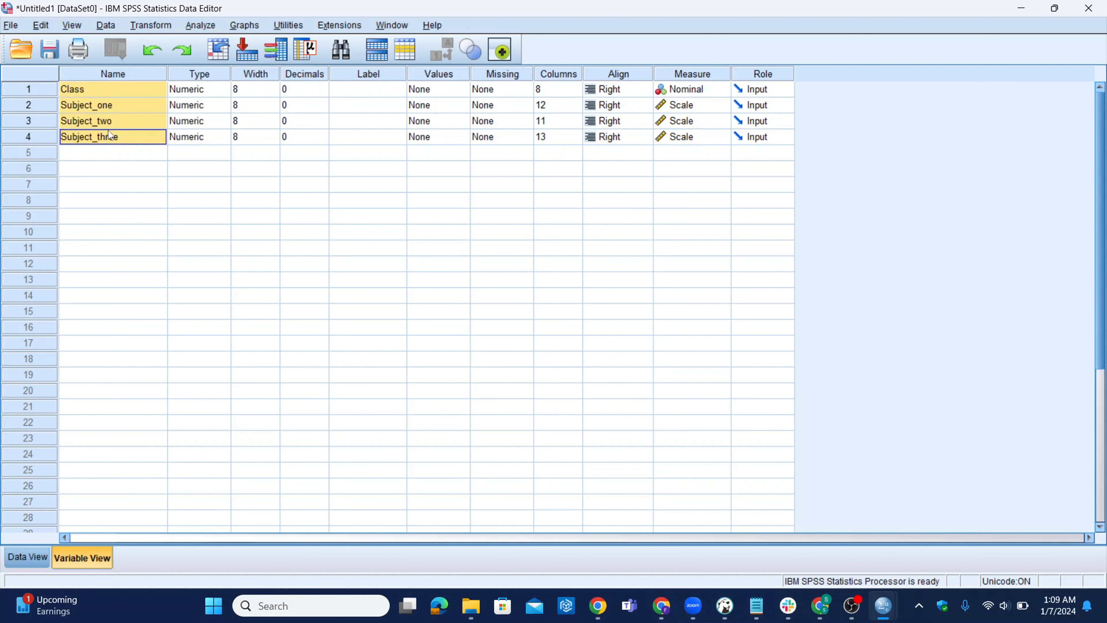
Step: Give the Class variable the label "Class of Students"
left_click(356, 89)
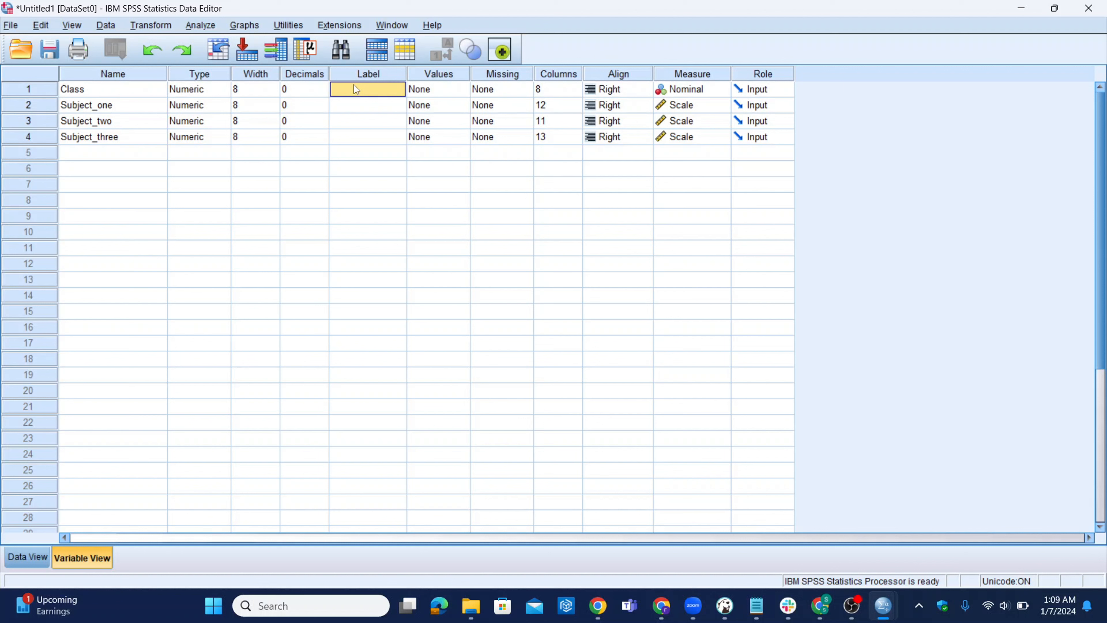
left_click(355, 88)
key("Caps_Lock")
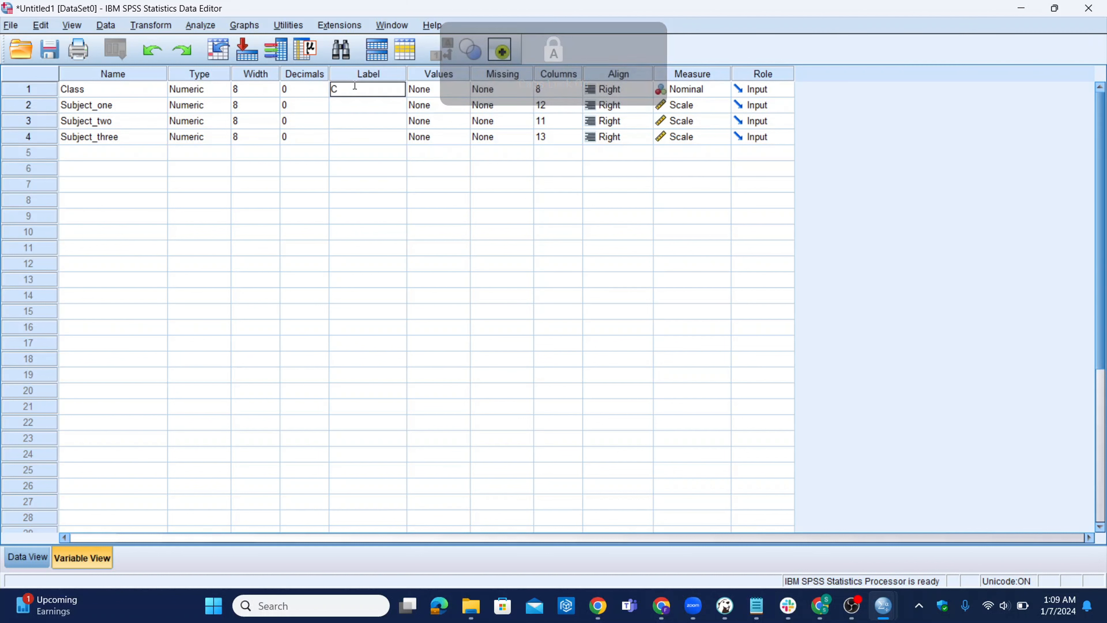
key("Caps_Lock")
key("Caps_Lock")
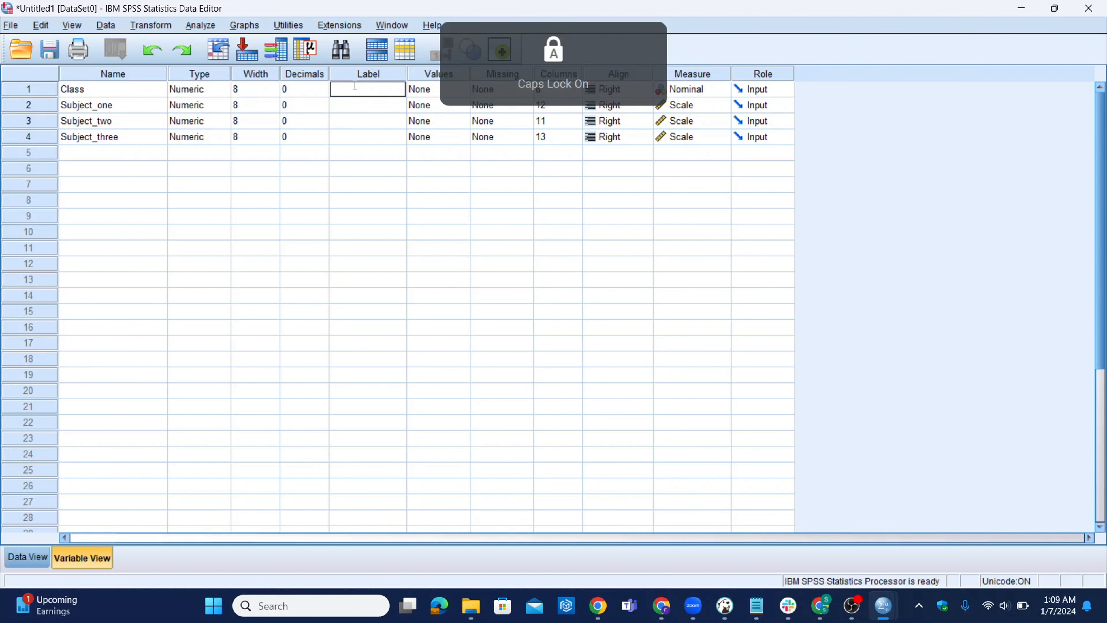
type("C")
key("Caps_Lock")
type("lass of")
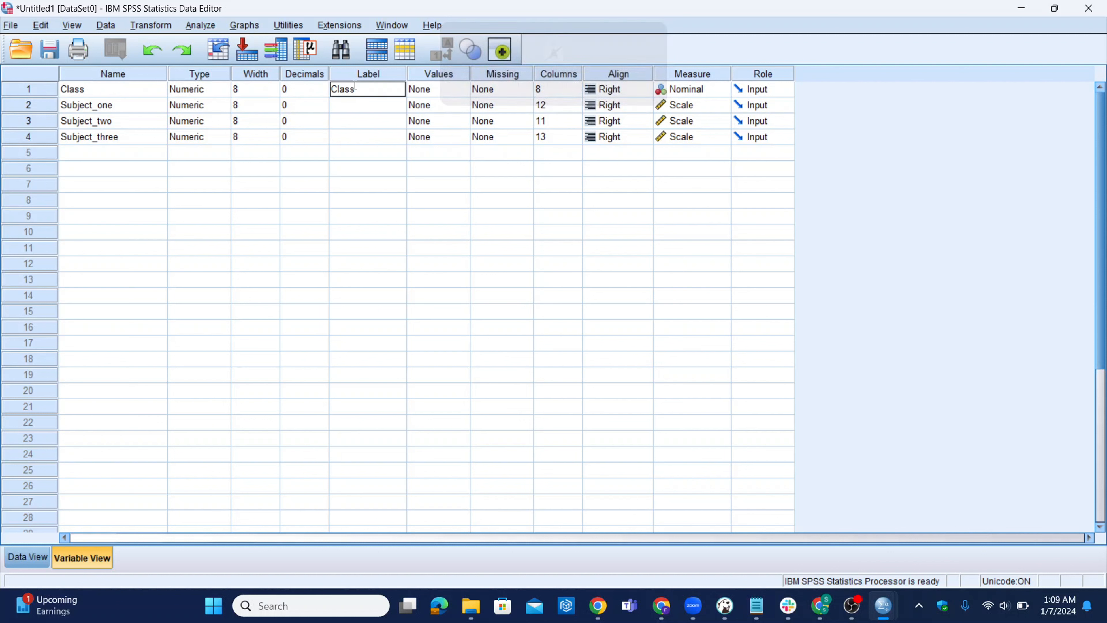
key("Caps_Lock")
type("S")
key("Caps_Lock")
type("tudents")
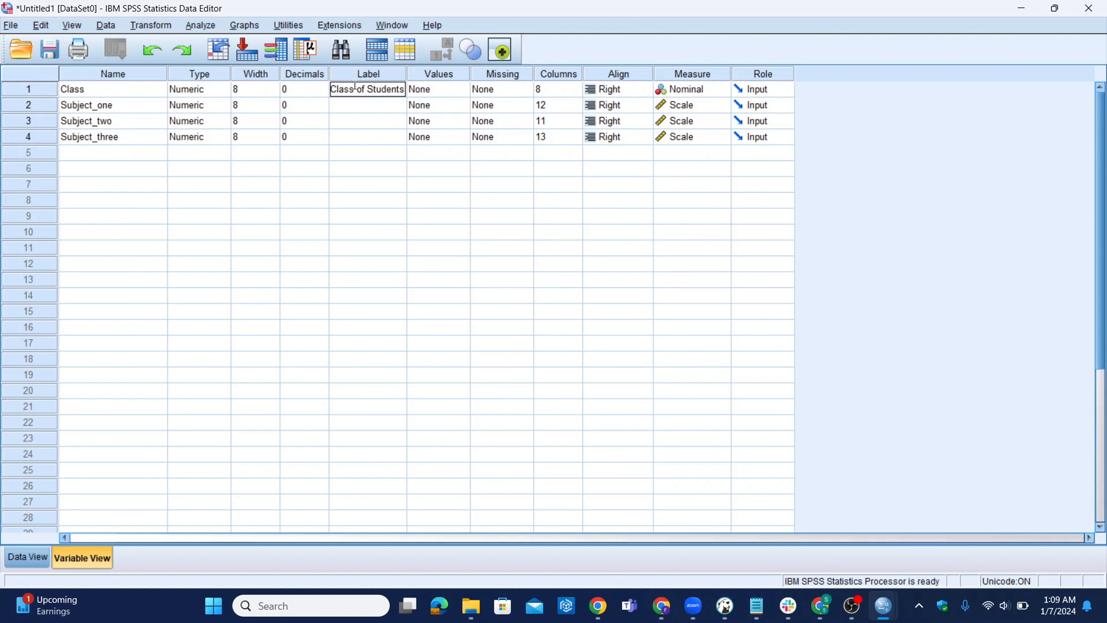
key("Return")
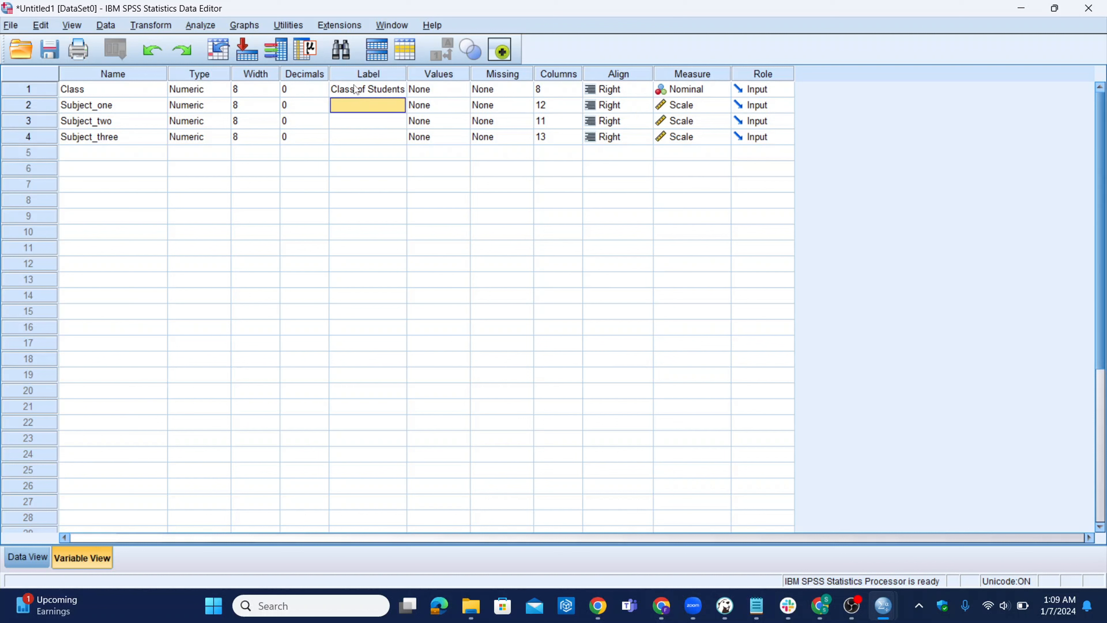
Step: Give the Subject_one variable the label "Subject one - Math"
key("Caps_Lock")
type("S")
key("Caps_Lock")
type("ubjec")
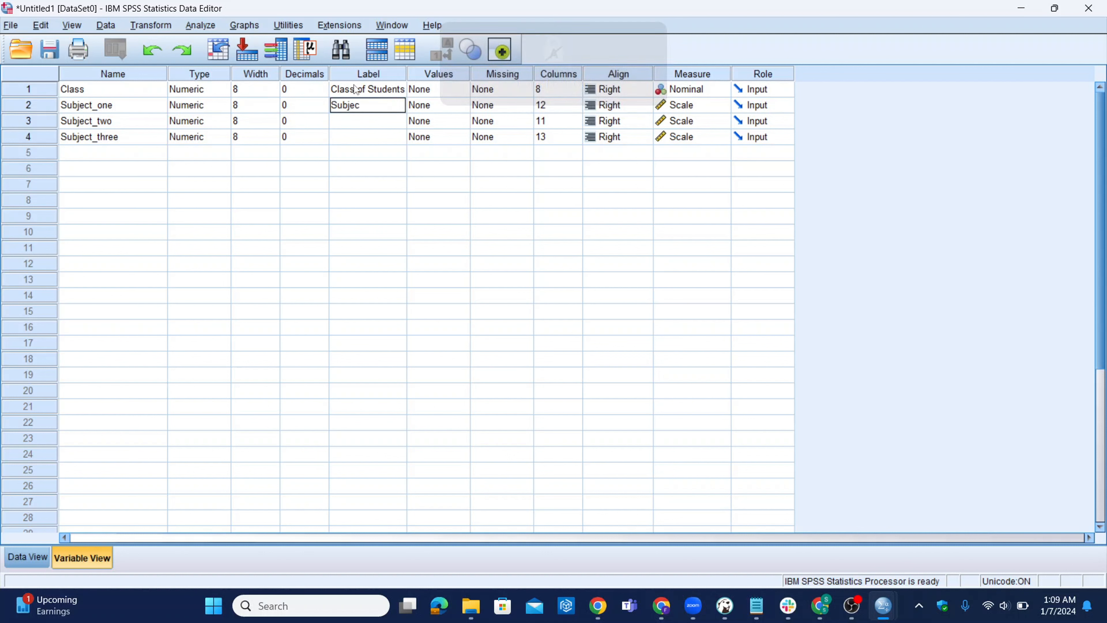
type("t one")
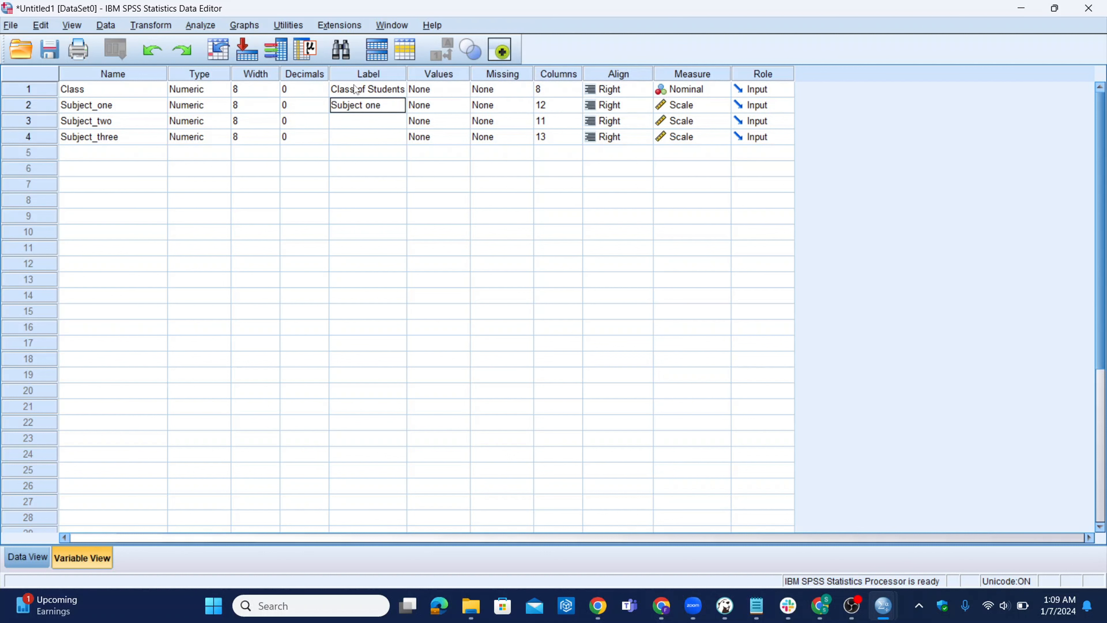
type(" -")
key("Caps_Lock")
type("M")
key("Caps_Lock")
type("aa")
key("BackSpace")
type("th")
key("Return")
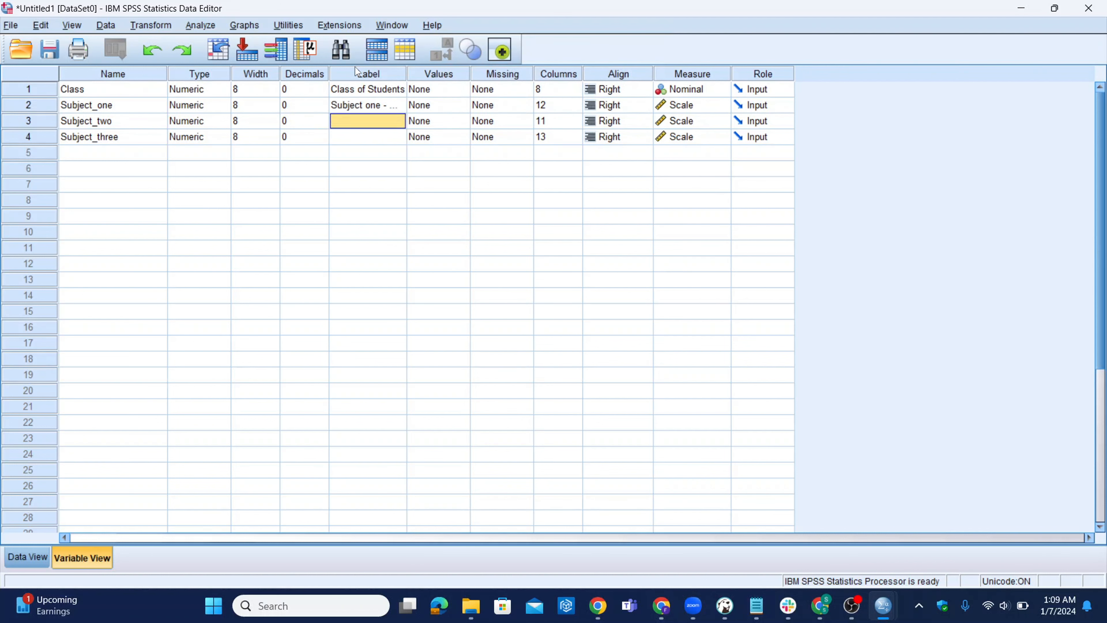
Step: Give the Subject_two variable the label "Subject two - English"
key("Caps_Lock")
type("S")
key("Caps_Lock")
type("ube")
key("BackSpace")
type("j")
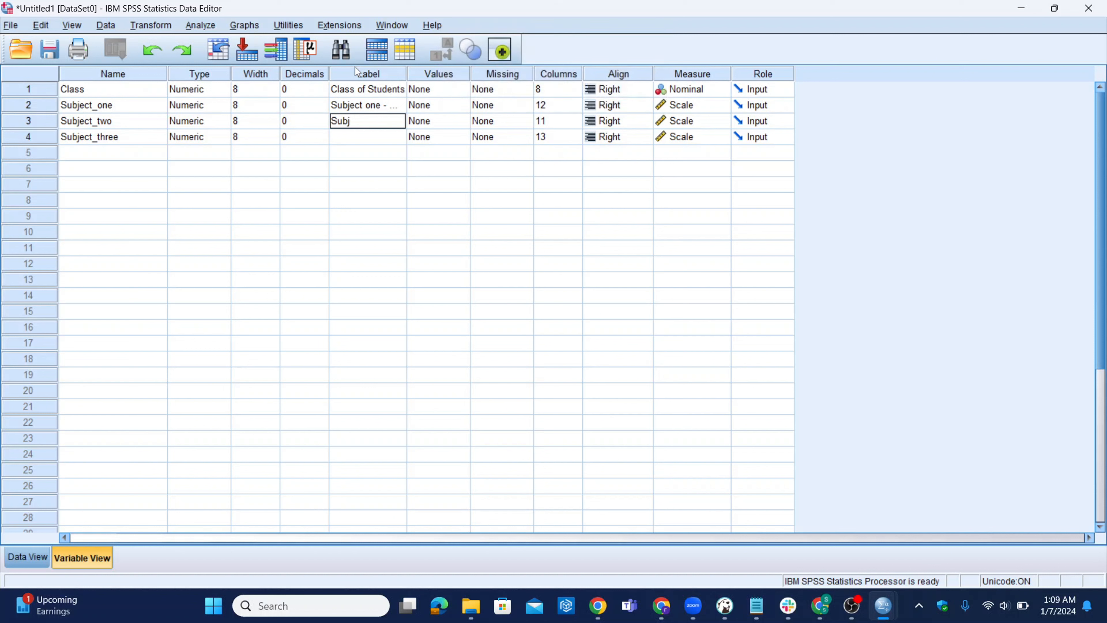
type("ect two -")
key("Caps_Lock")
type("E")
key("Caps_Lock")
type("ng")
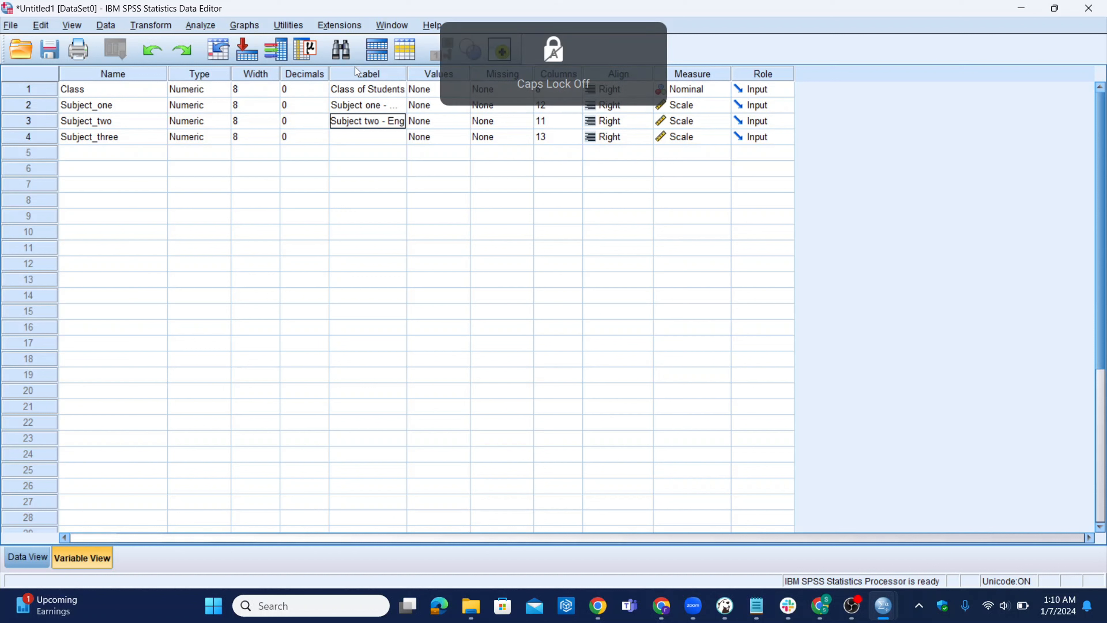
type("lish")
key("Return")
Step: Give the Subject_three variable the label "Subject three - Current affairs"
key("Caps_Lock")
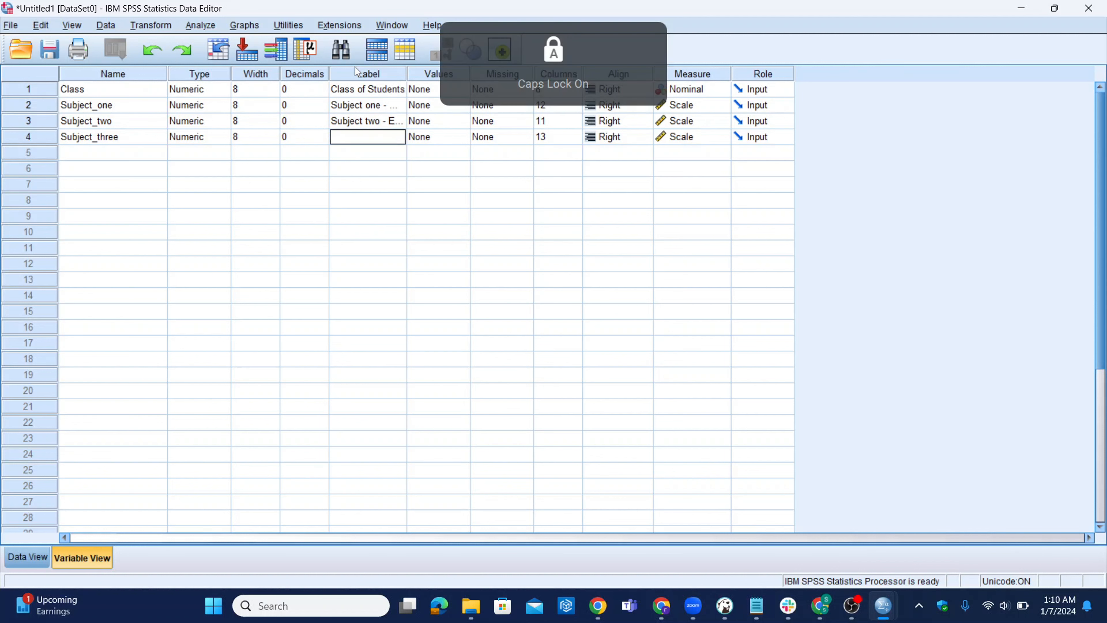
type("S")
key("Caps_Lock")
type("ubject")
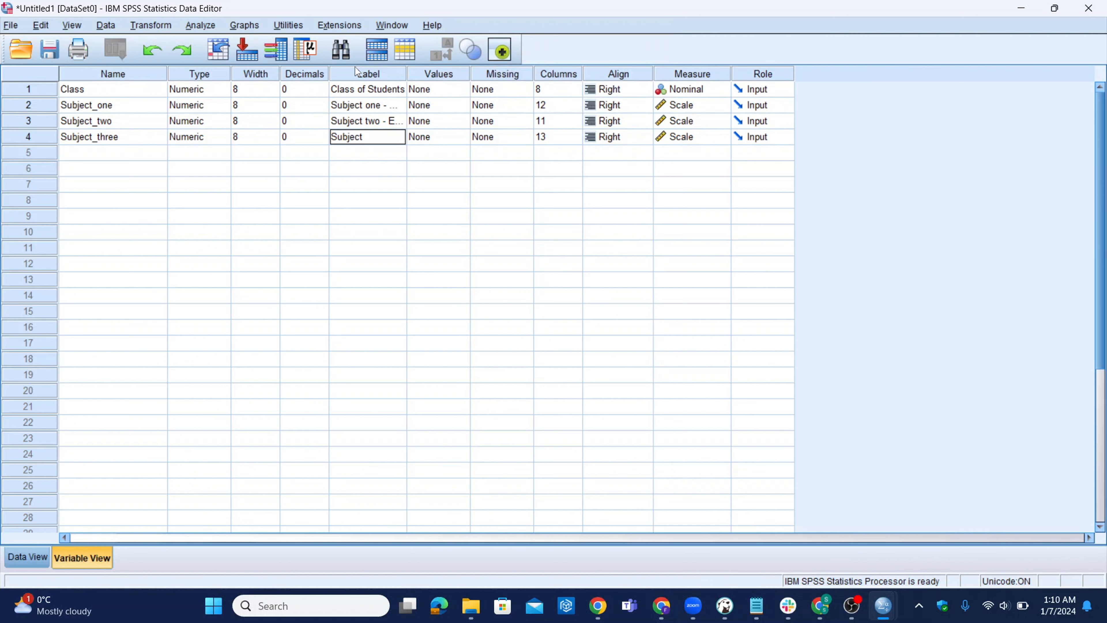
type(" three -")
key("Caps_Lock")
type("C")
key("Caps_Lock")
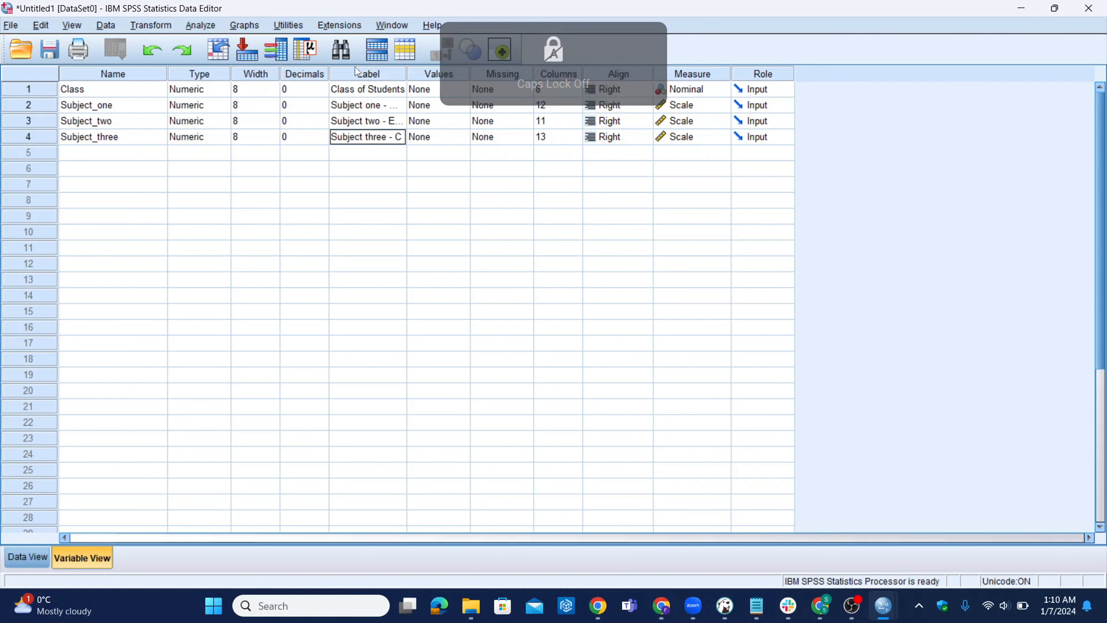
key("BackSpace")
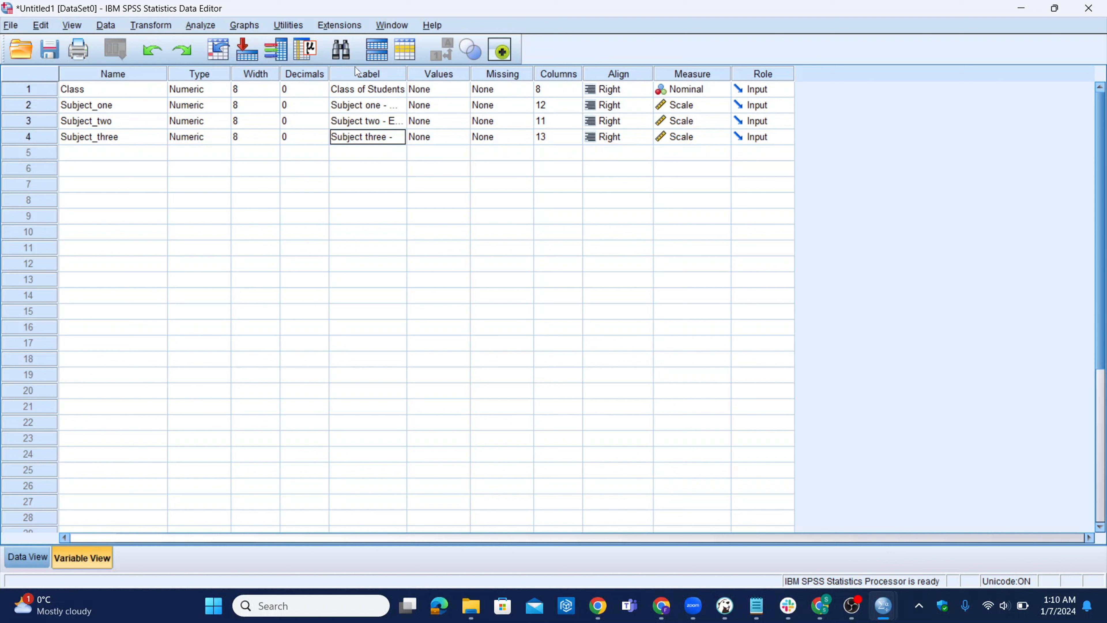
key("Caps_Lock")
type("C")
key("Caps_Lock")
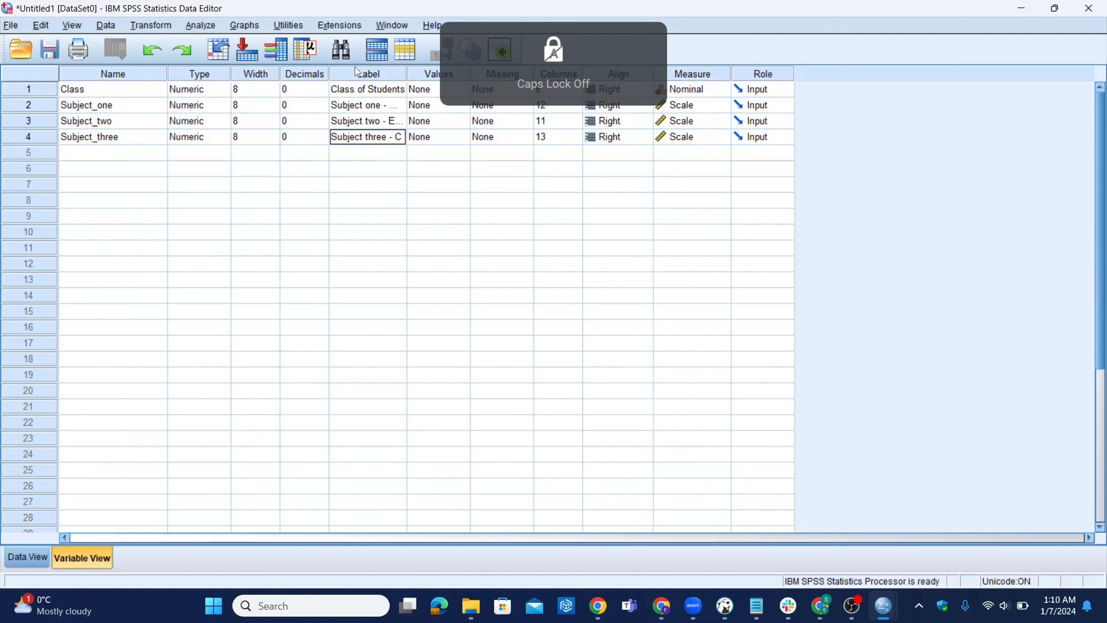
type("ureen")
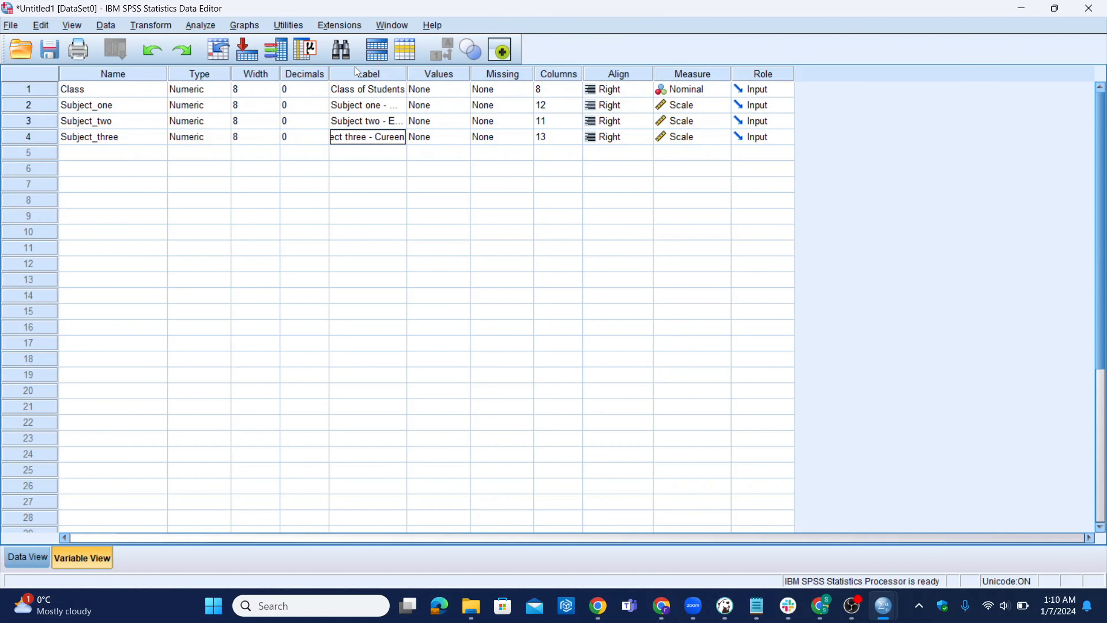
type("t")
key("BackSpace")
key("BackSpace")
key("BackSpace")
key("BackSpace")
type("re")
type("nt")
type(" affairs")
key("Return")
key("Up")
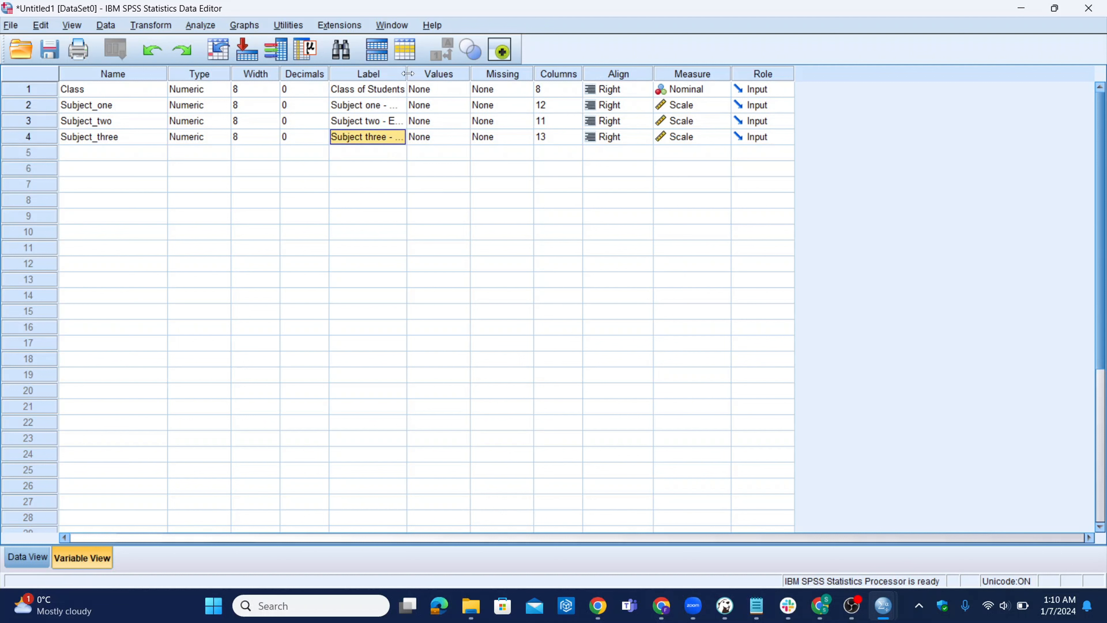
Step: Widen the Label column so the four variables' full labels fit, and return to the data values
left_click_drag(426, 71, 483, 69)
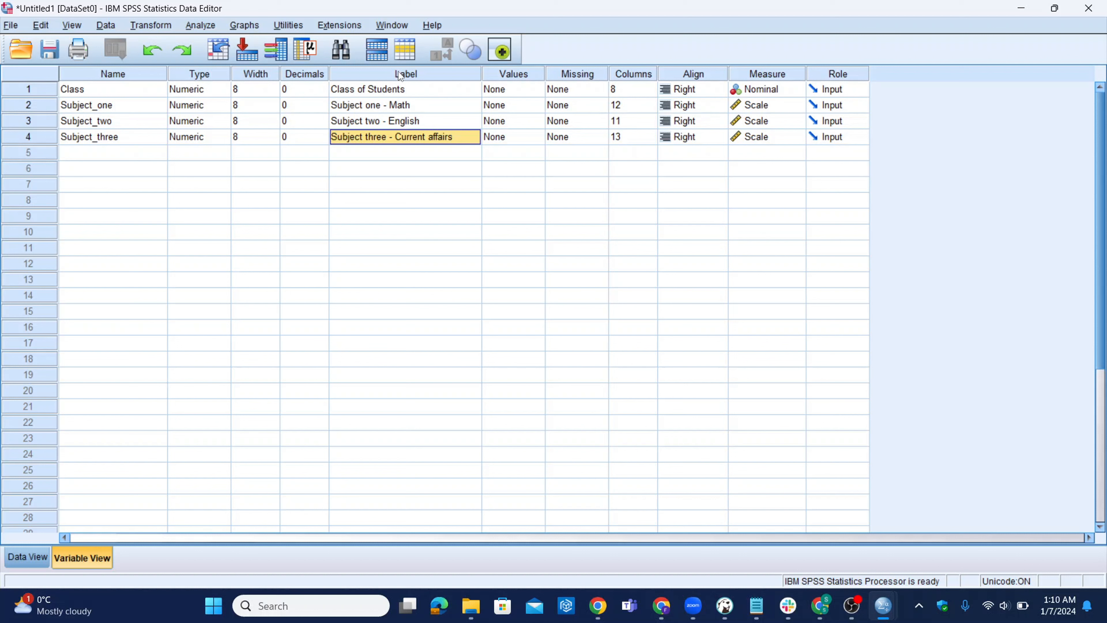
left_click_drag(384, 94, 384, 139)
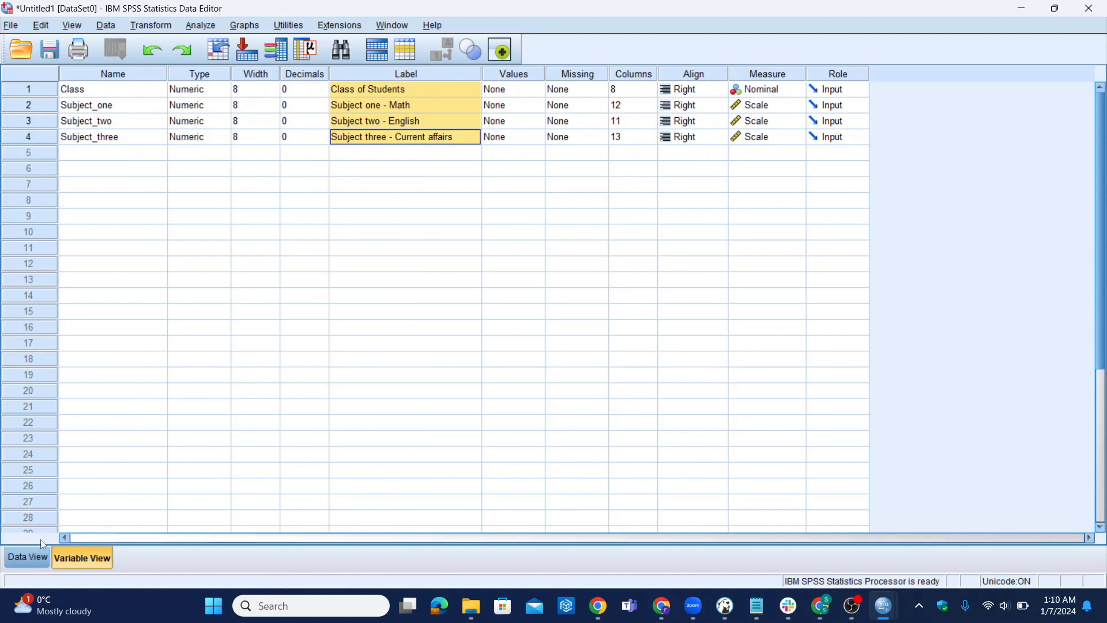
left_click(26, 553)
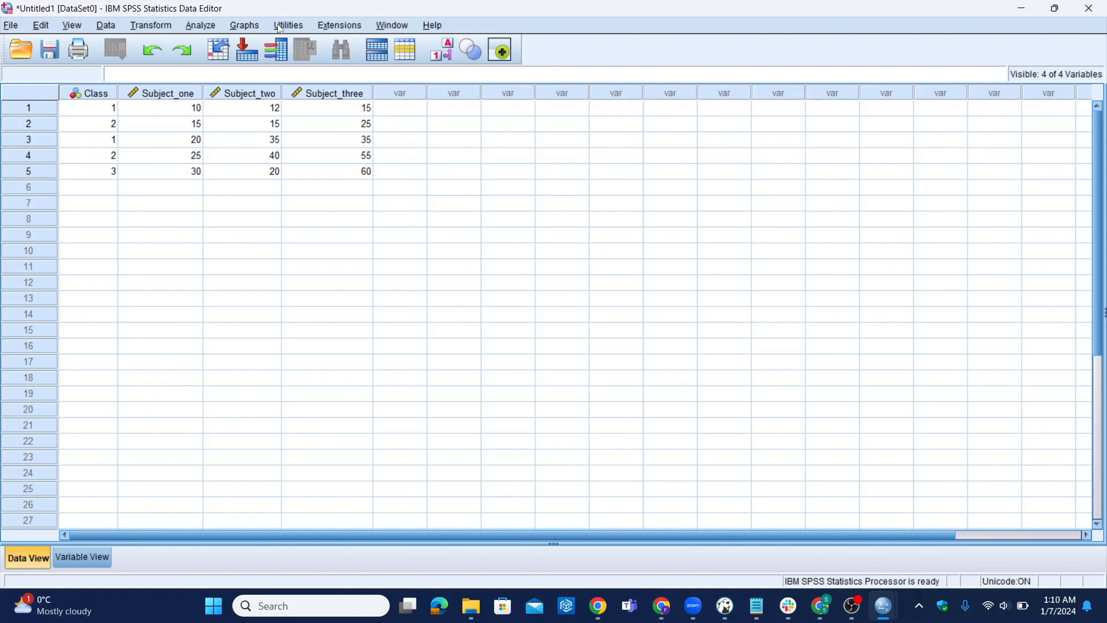
Step: Start saving the dataset and choose the "Data Analysis - SPSS" folder in Documents as its location
left_click(11, 25)
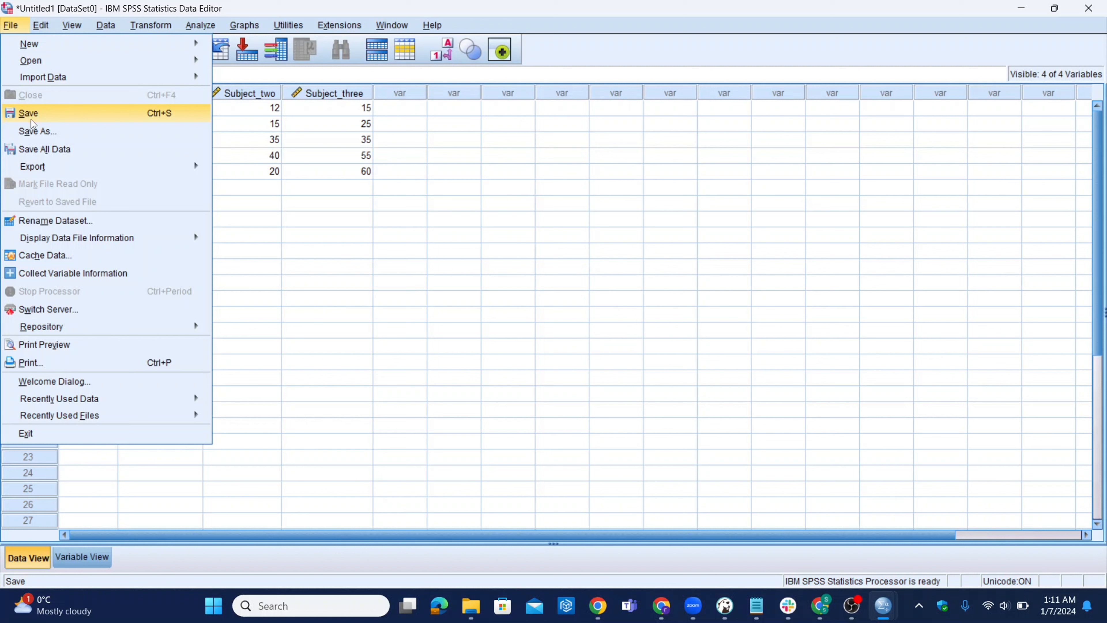
mouse_move(145, 80)
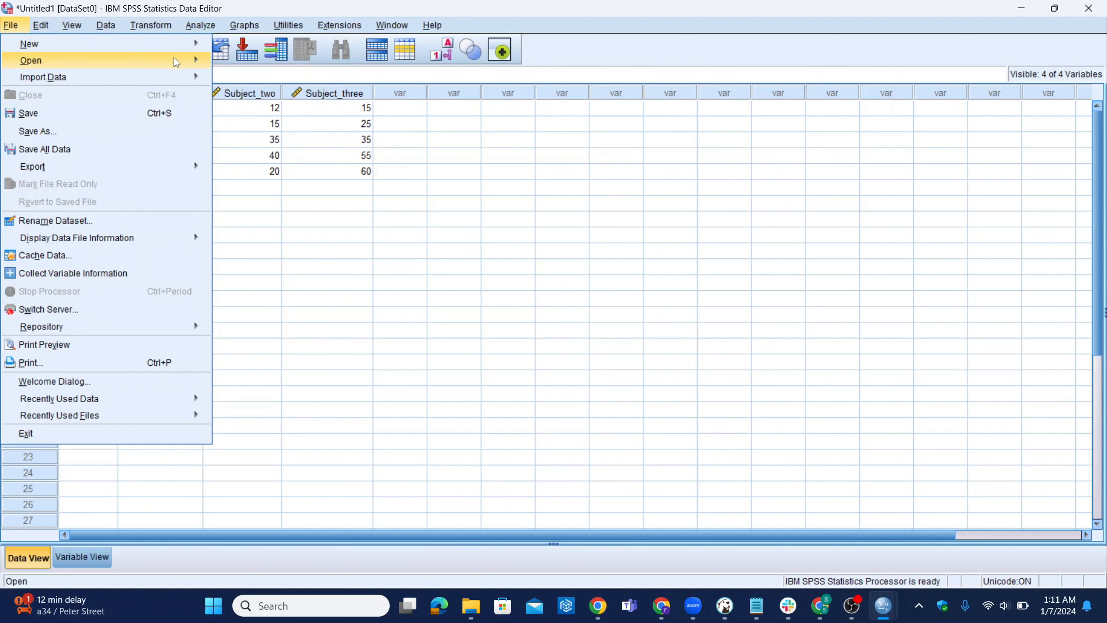
mouse_move(192, 60)
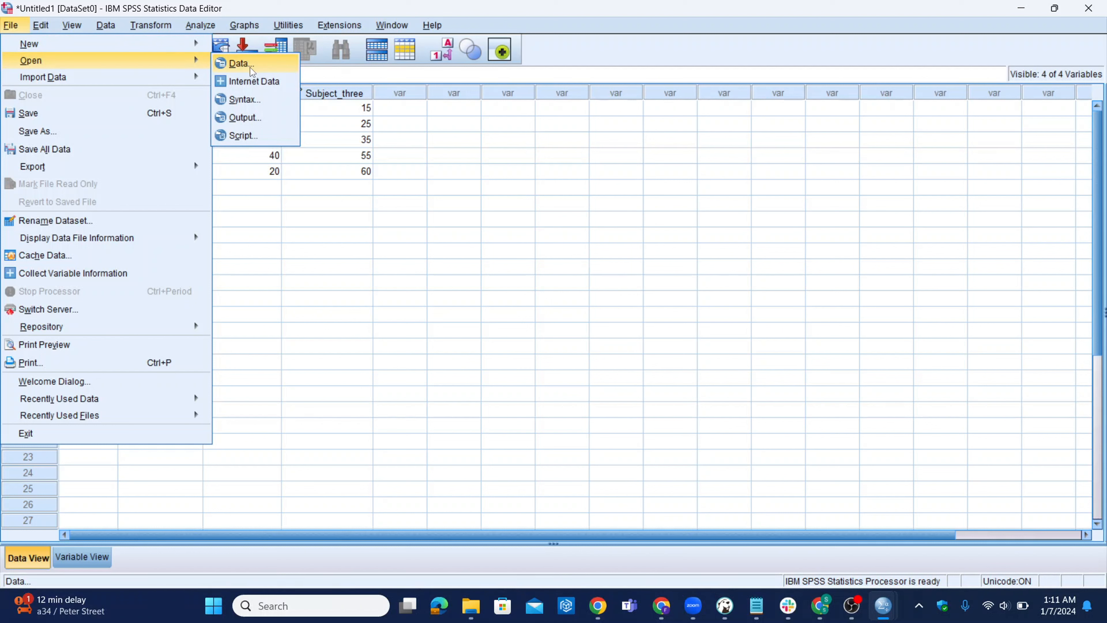
left_click(54, 114)
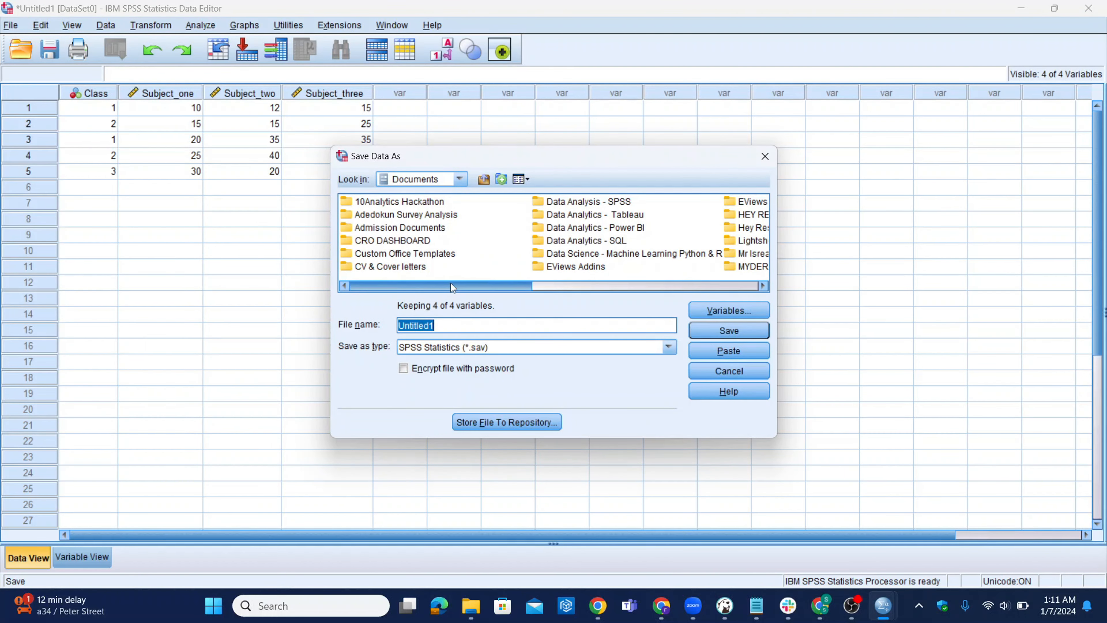
double_click(588, 213)
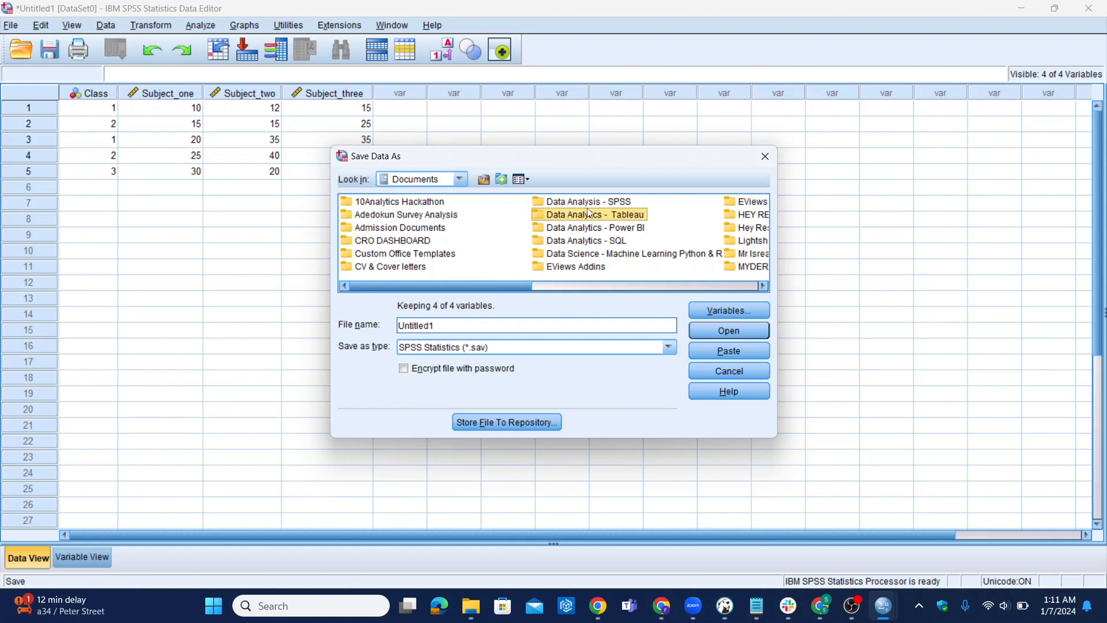
left_click(484, 180)
left_click(604, 204)
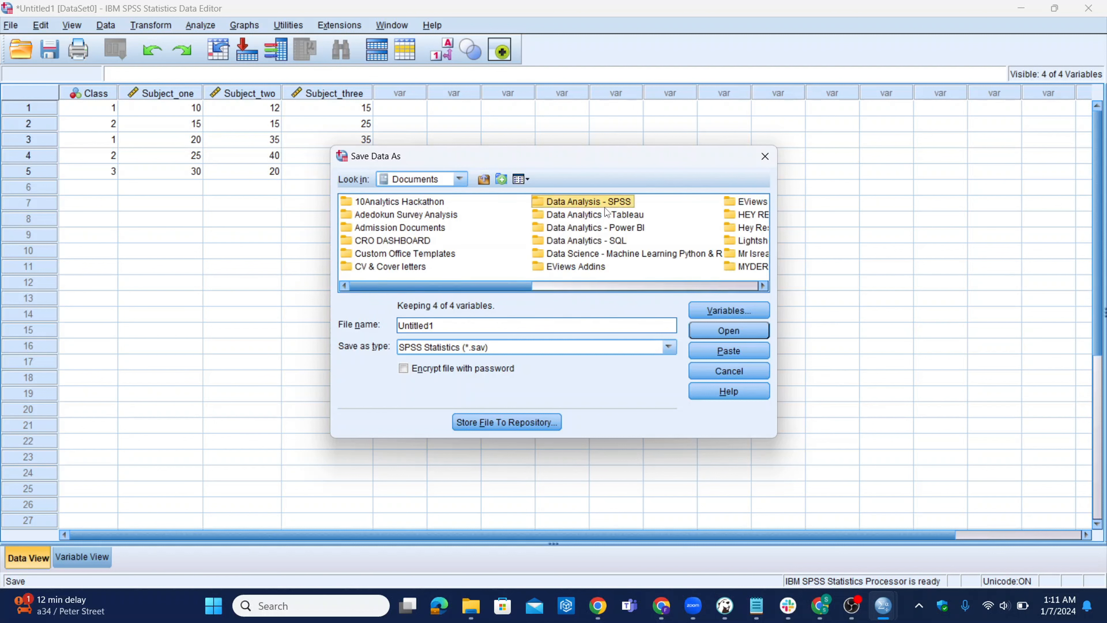
double_click(605, 207)
Step: Enter "SPSS Basics" as the name of the data file
left_click(445, 328)
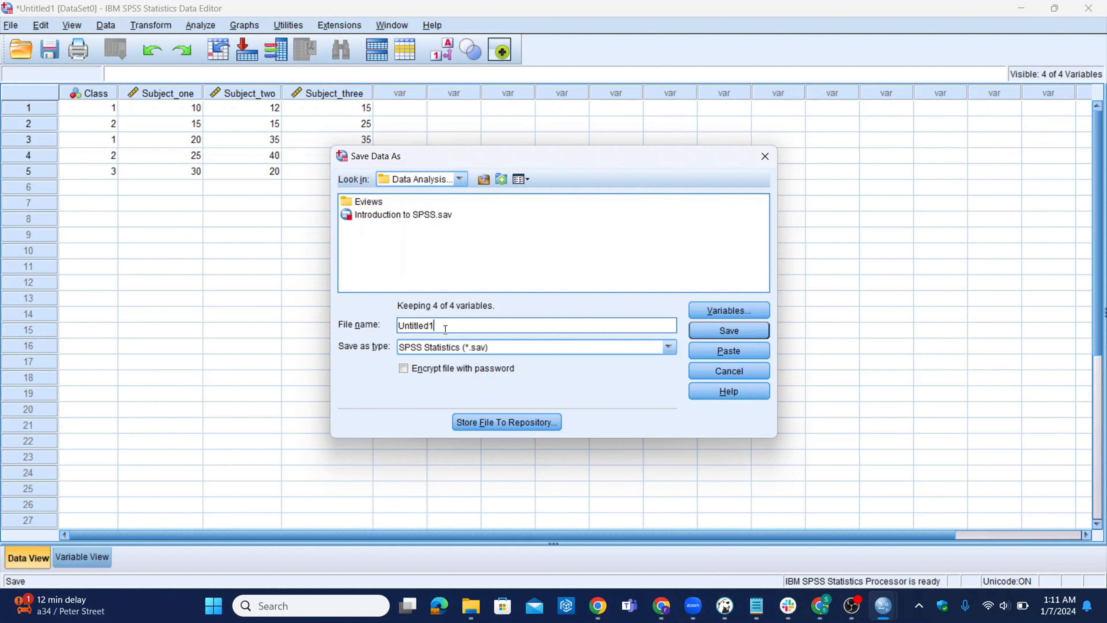
double_click(446, 329)
key("Caps_Lock")
type("SPSS B")
key("Caps_Lock")
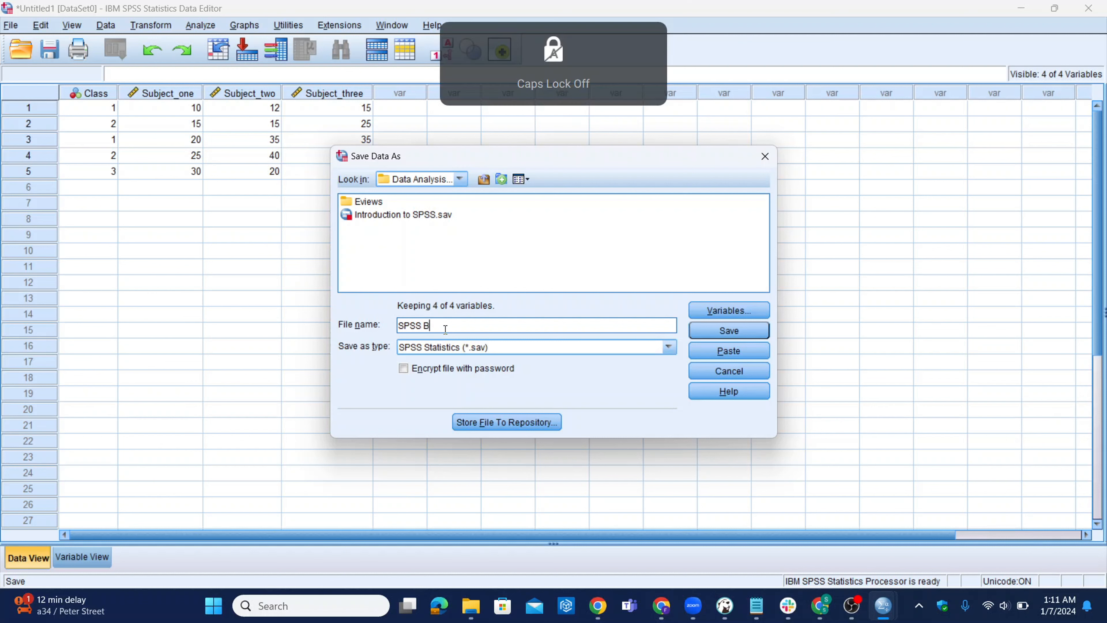
type("ac")
key("BackSpace")
type("sics")
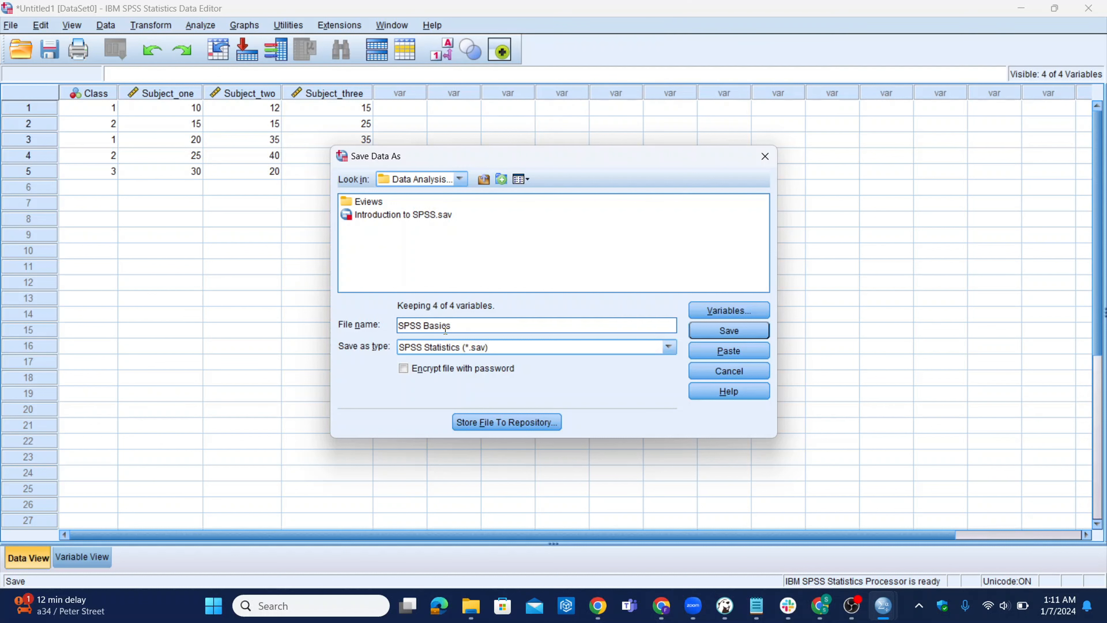
Step: Change the file name to "SPSS Interface workfile" and save the dataset as an SPSS Statistics (*.sav) file
key("BackSpace")
key("BackSpace")
key("BackSpace")
key("BackSpace")
key("BackSpace")
key("BackSpace")
key("BackSpace")
key("Caps_Lock")
type("I")
key("Caps_Lock")
type("nter")
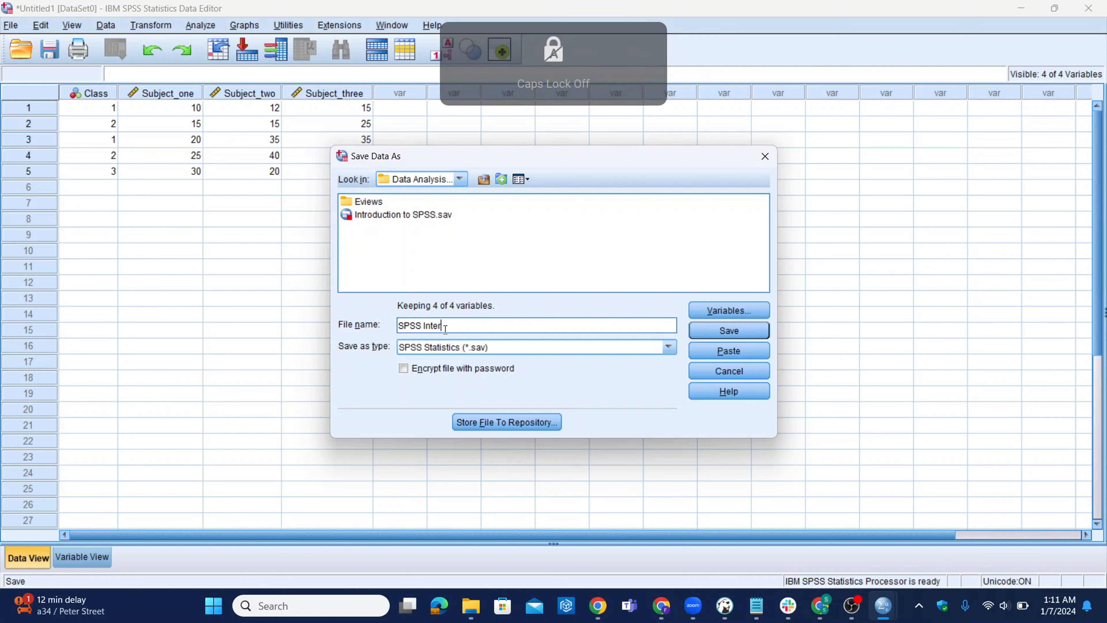
type("face ")
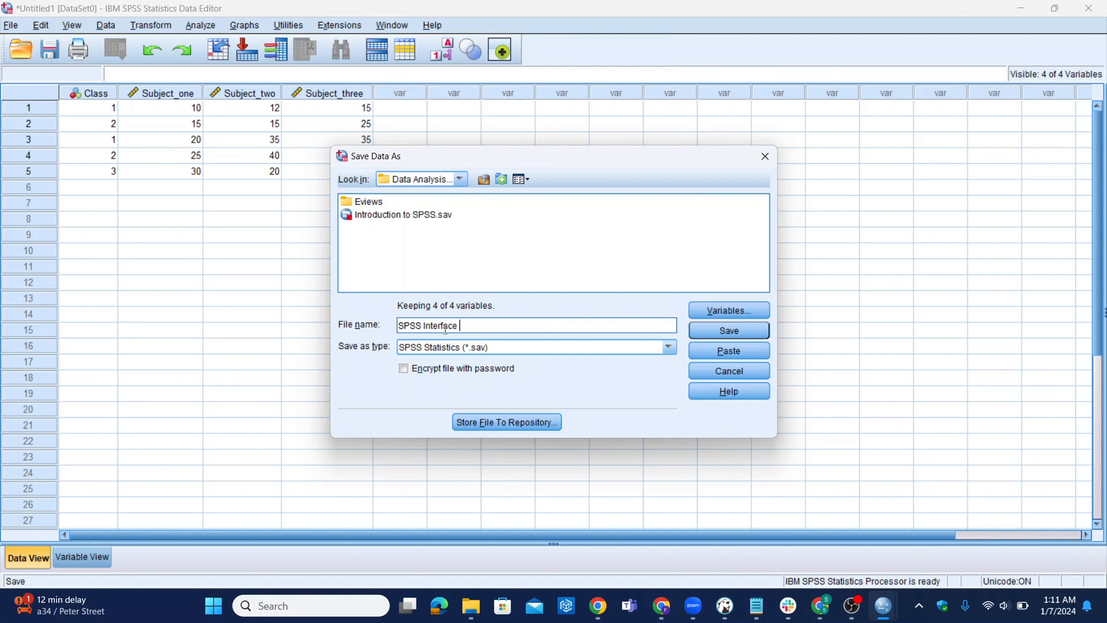
type("workfile")
left_click(757, 332)
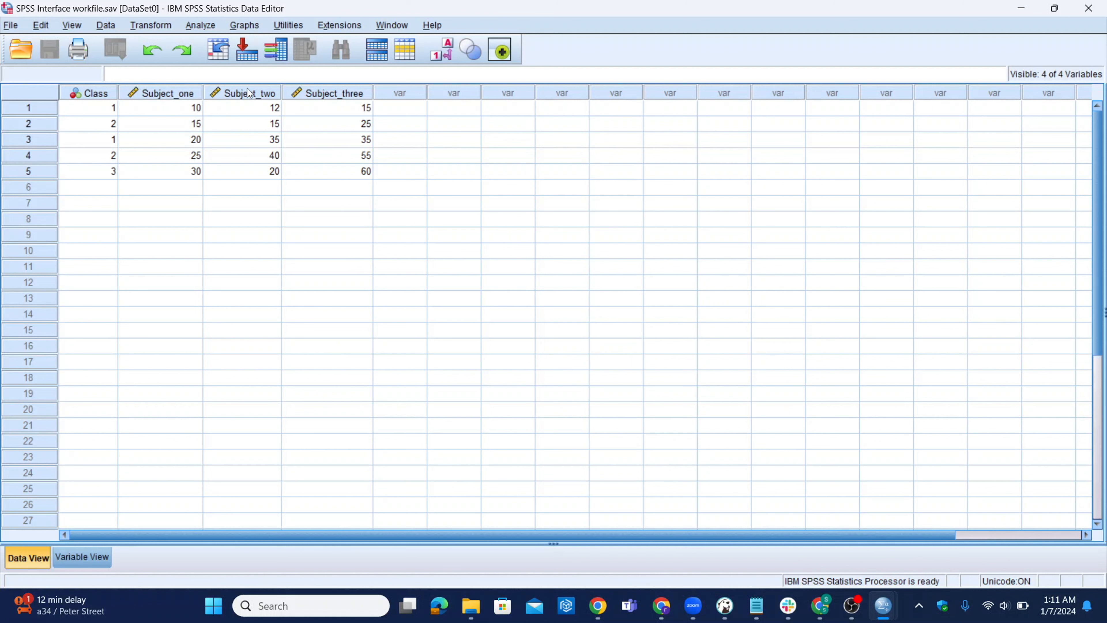
left_click(115, 27)
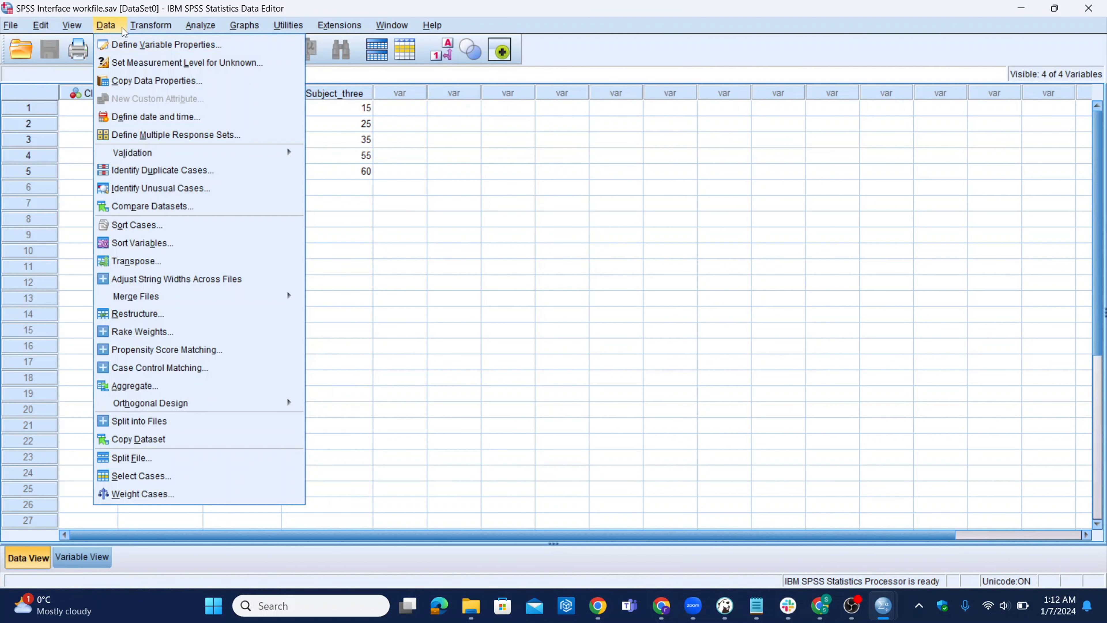
mouse_move(210, 27)
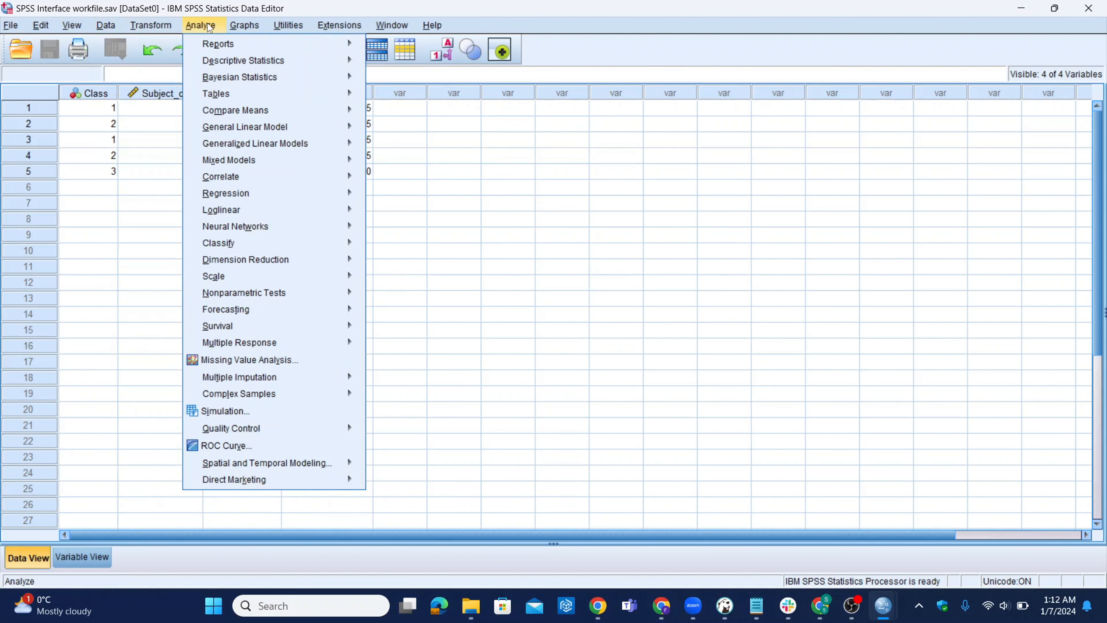
mouse_move(105, 27)
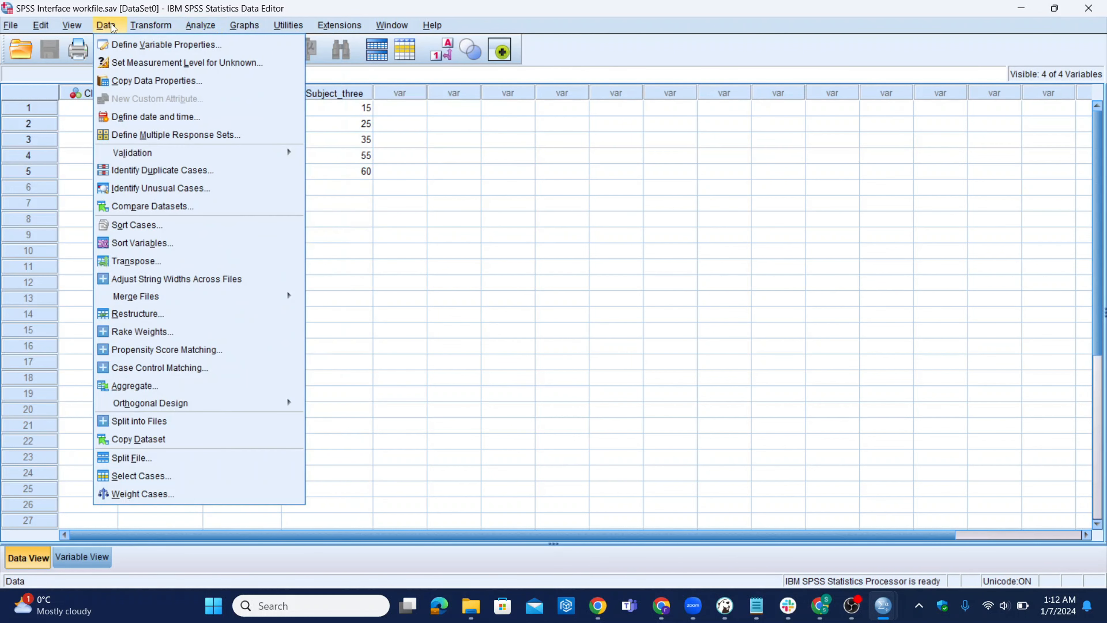
mouse_move(147, 31)
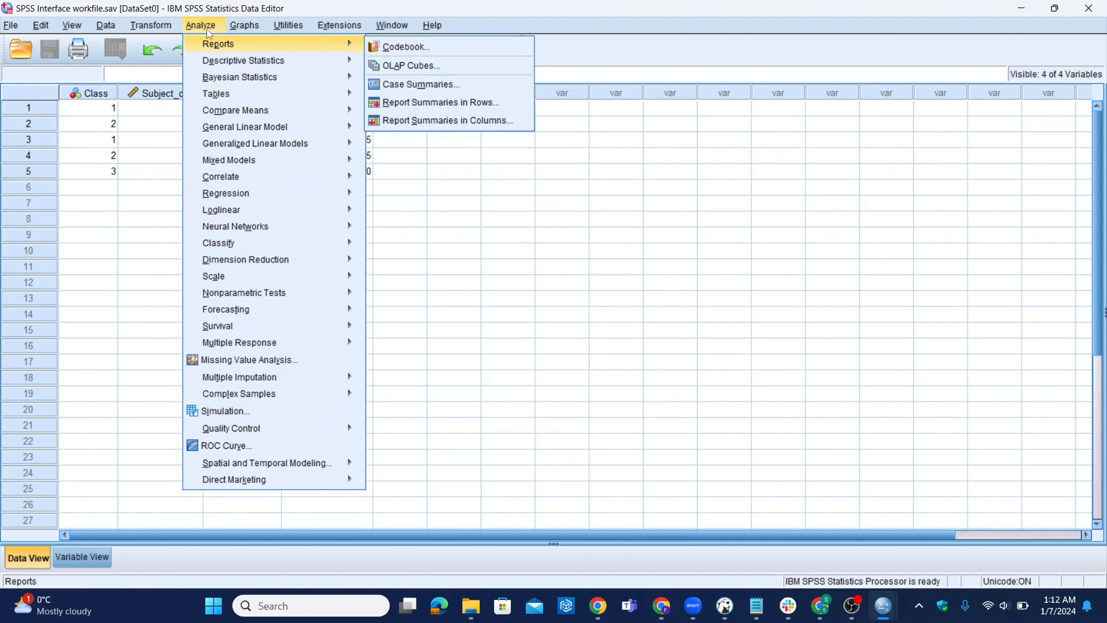
mouse_move(243, 28)
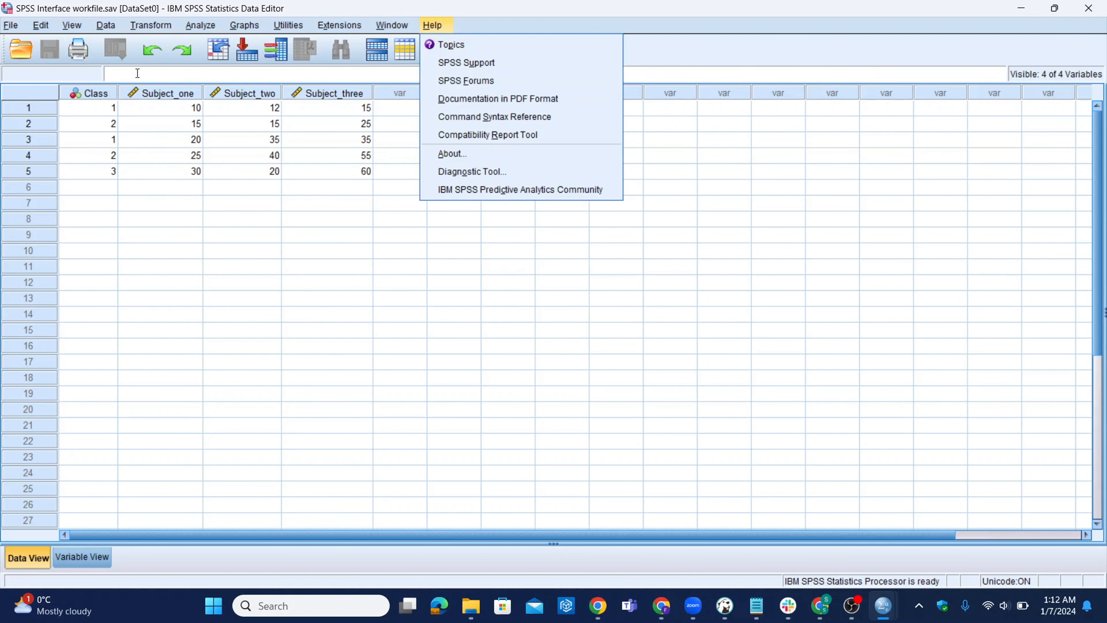
left_click(138, 73)
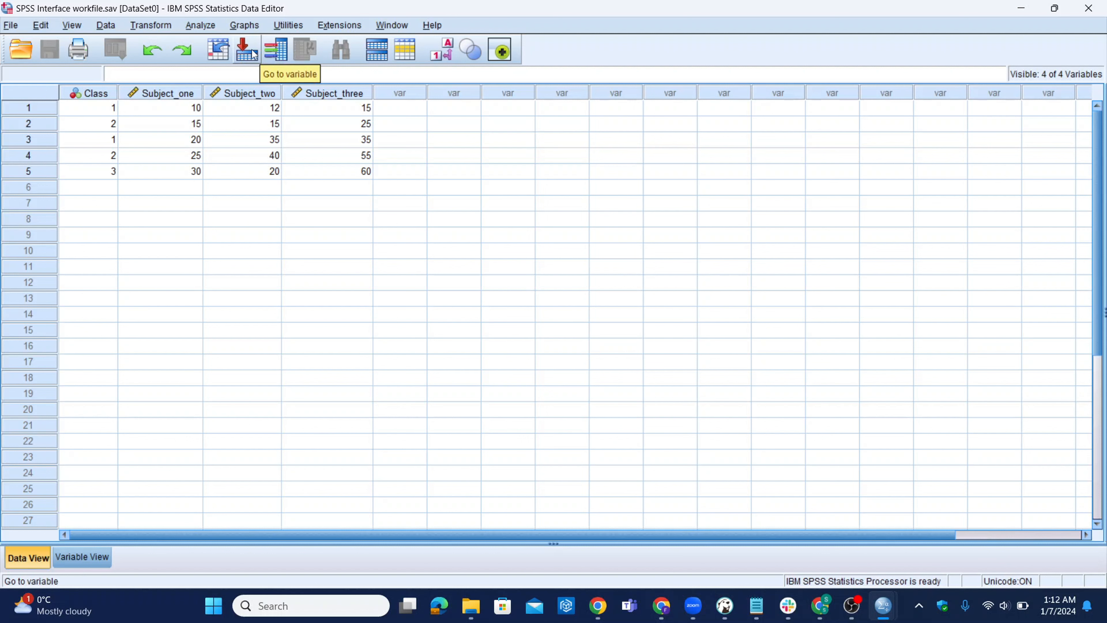
left_click(288, 25)
left_click(485, 142)
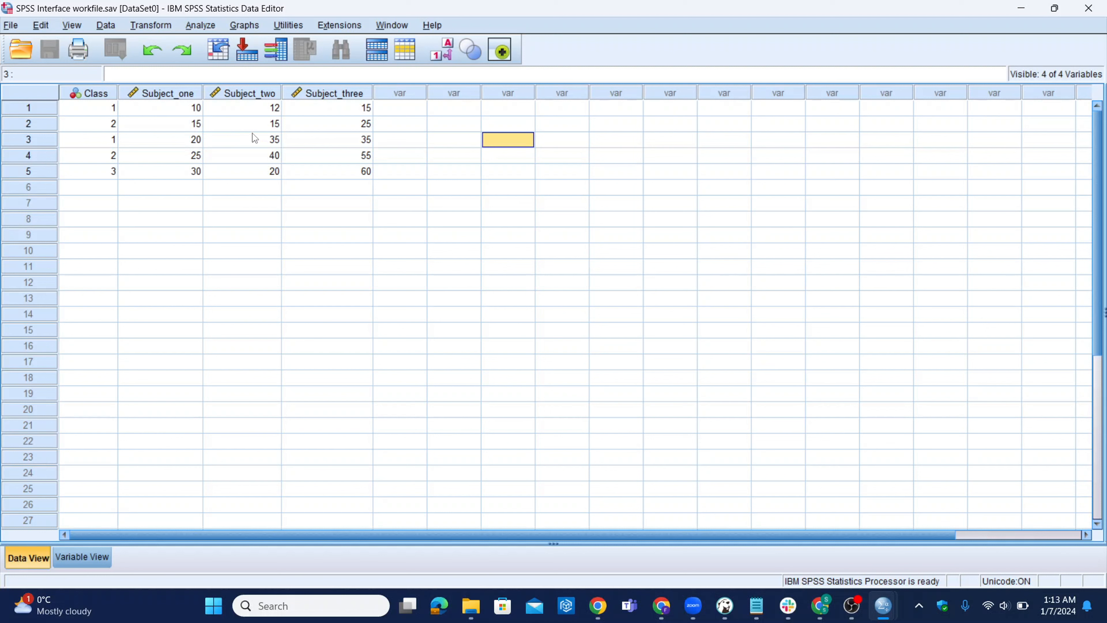
left_click(361, 177)
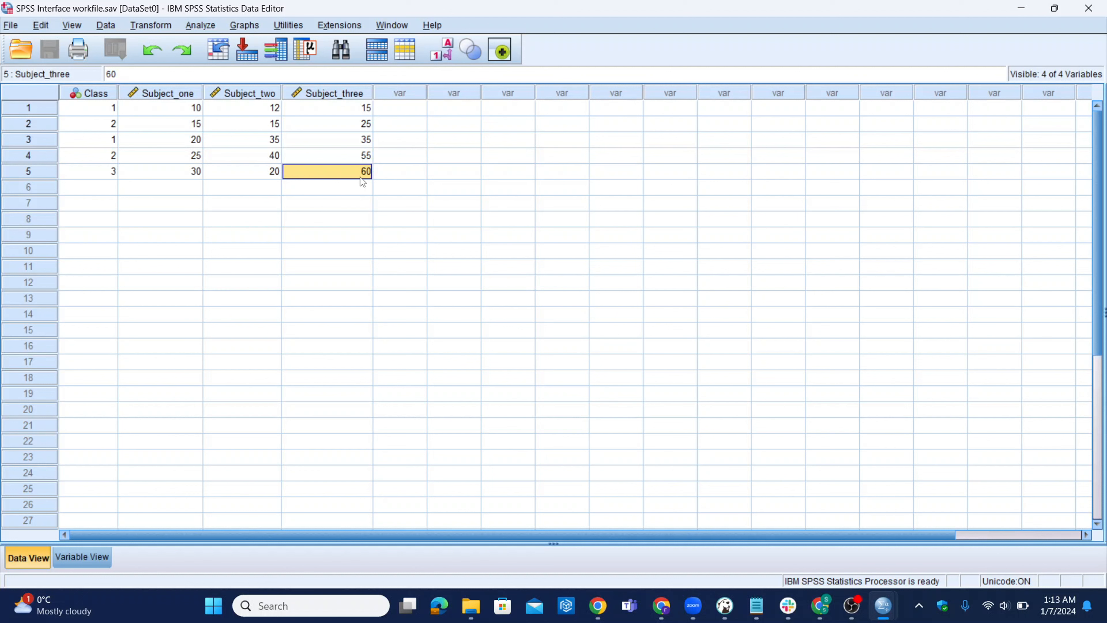
left_click(269, 170)
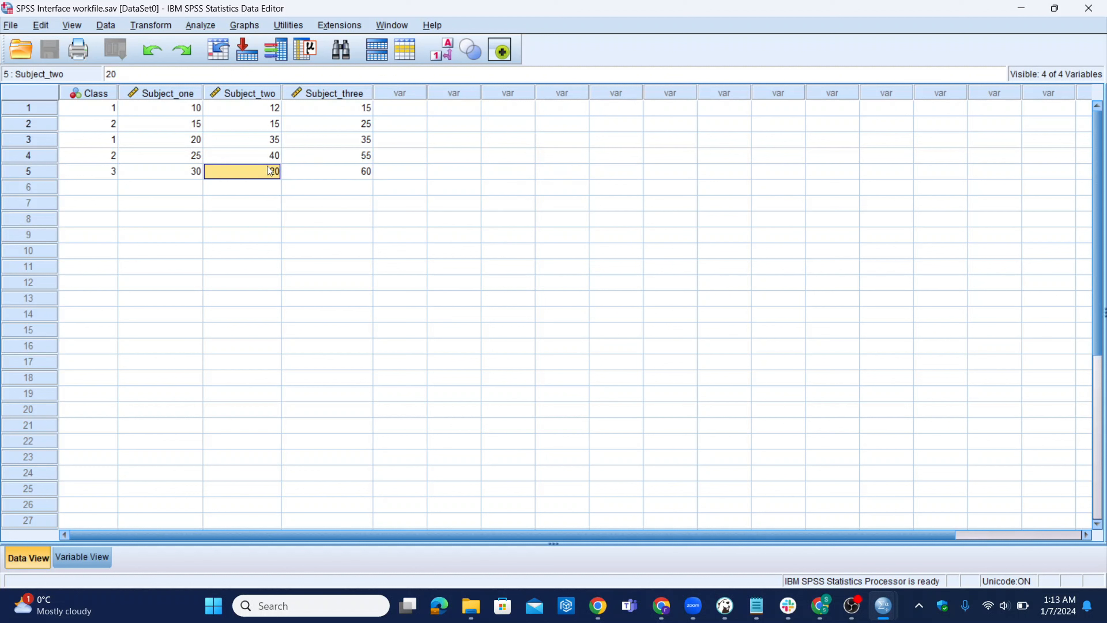